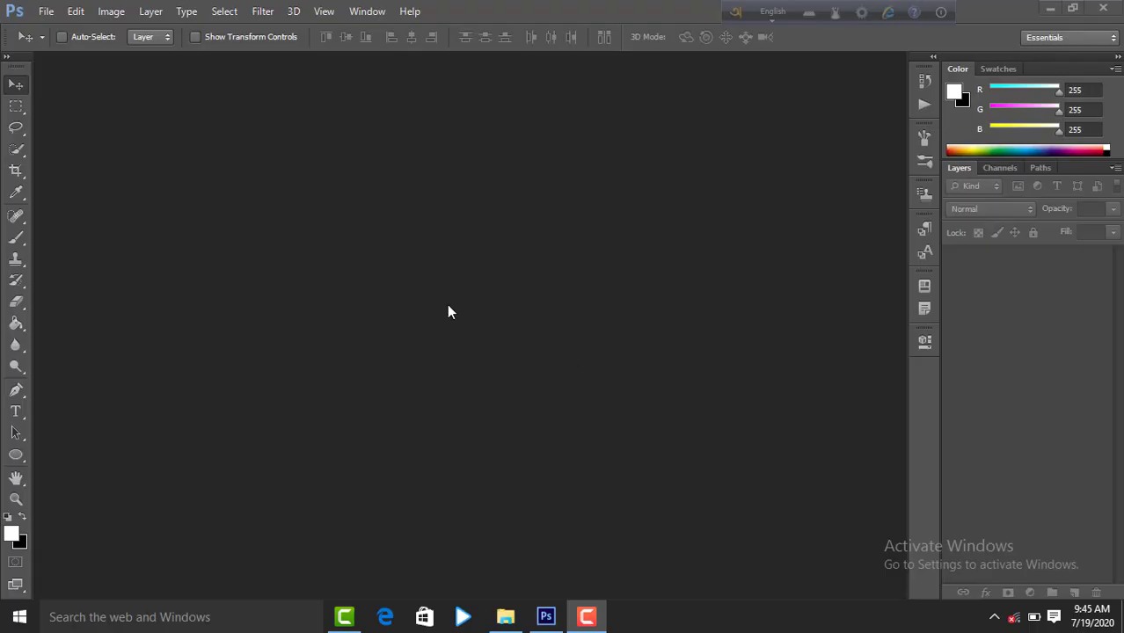
Create a new white 1920 × 1080 px, 72 ppi document
left_click(48, 12)
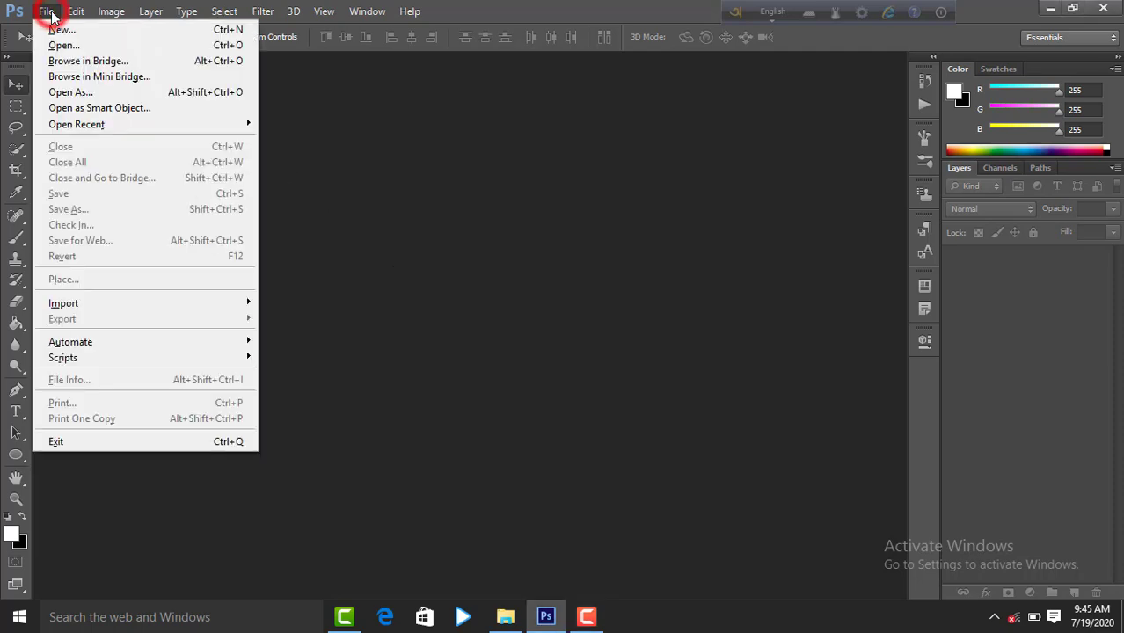
left_click(56, 27)
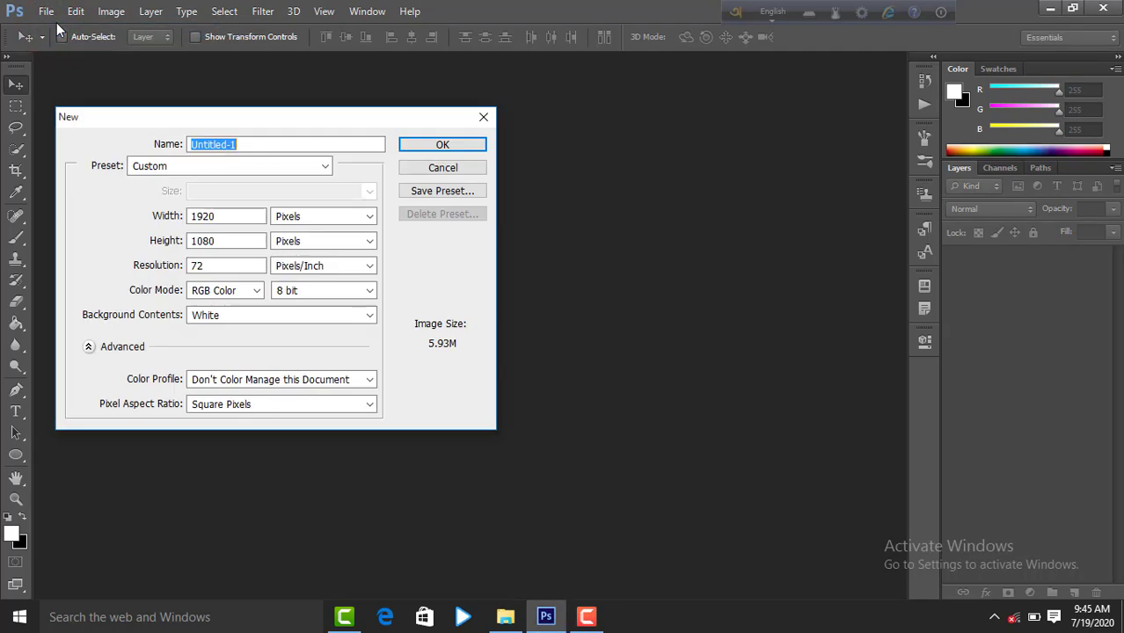
left_click(446, 145)
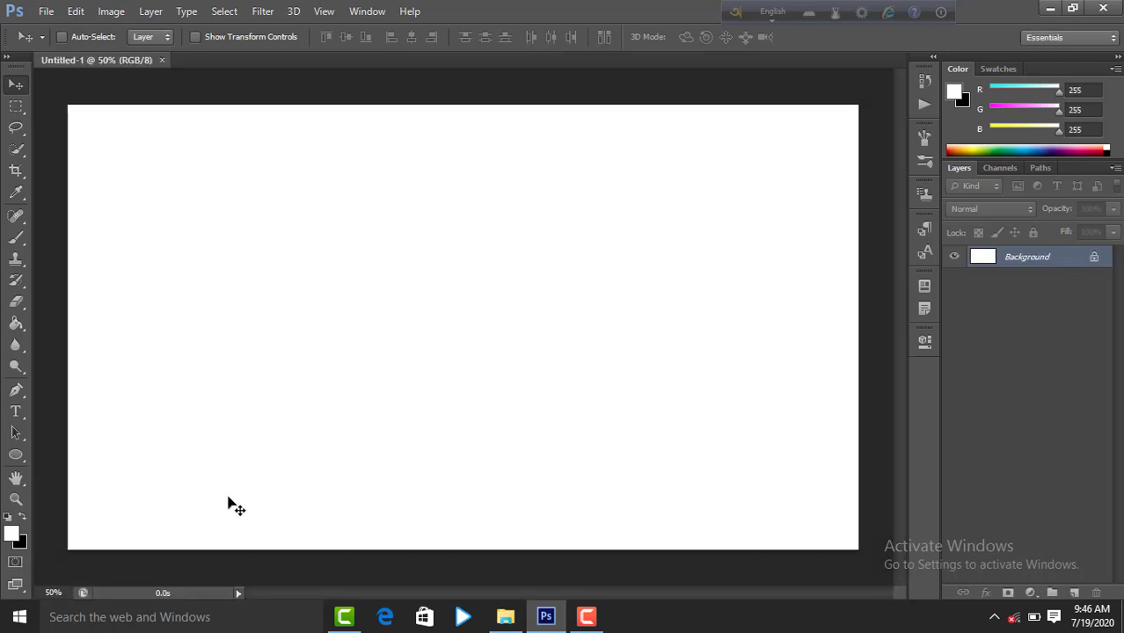
Choose the Rounded Rectangle tool and set the corner radius to 20 px
left_click(18, 455)
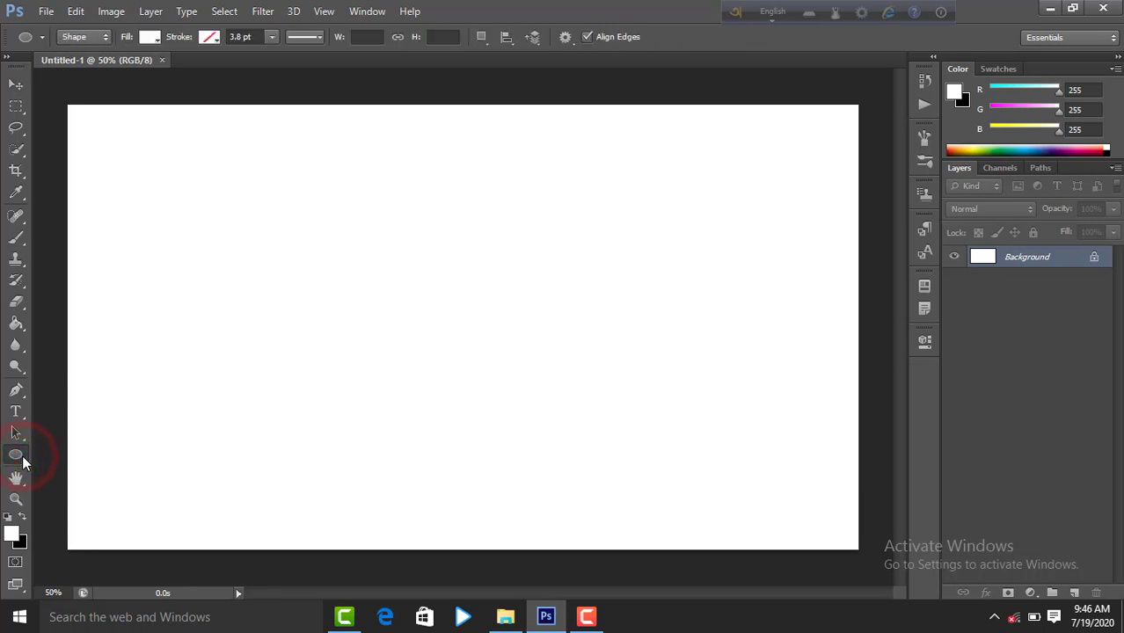
right_click(23, 459)
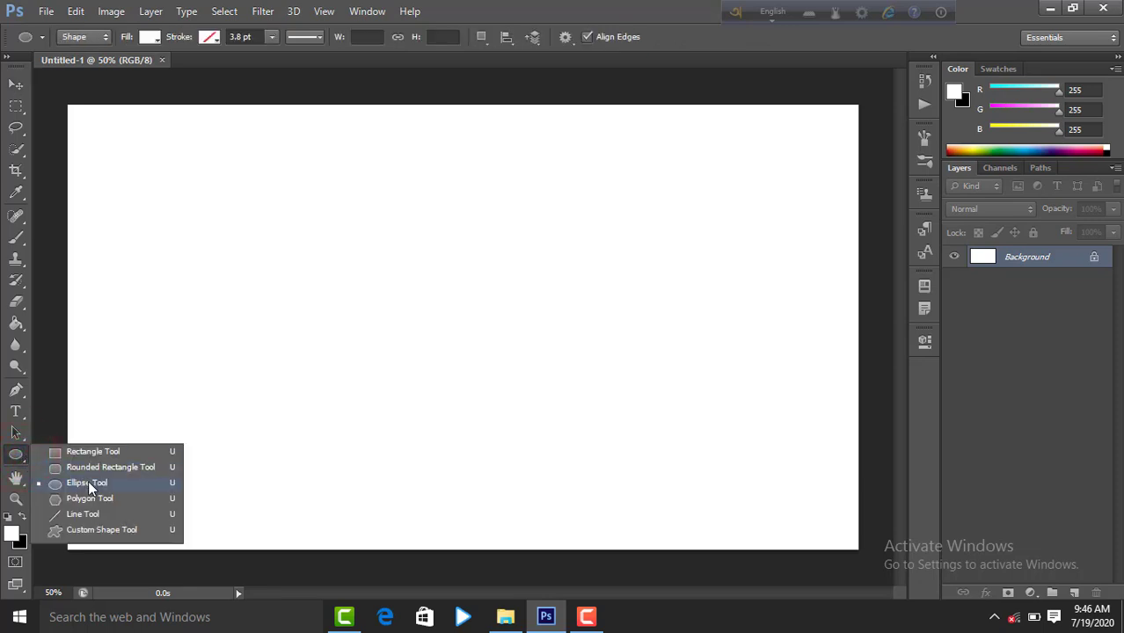
left_click(90, 465)
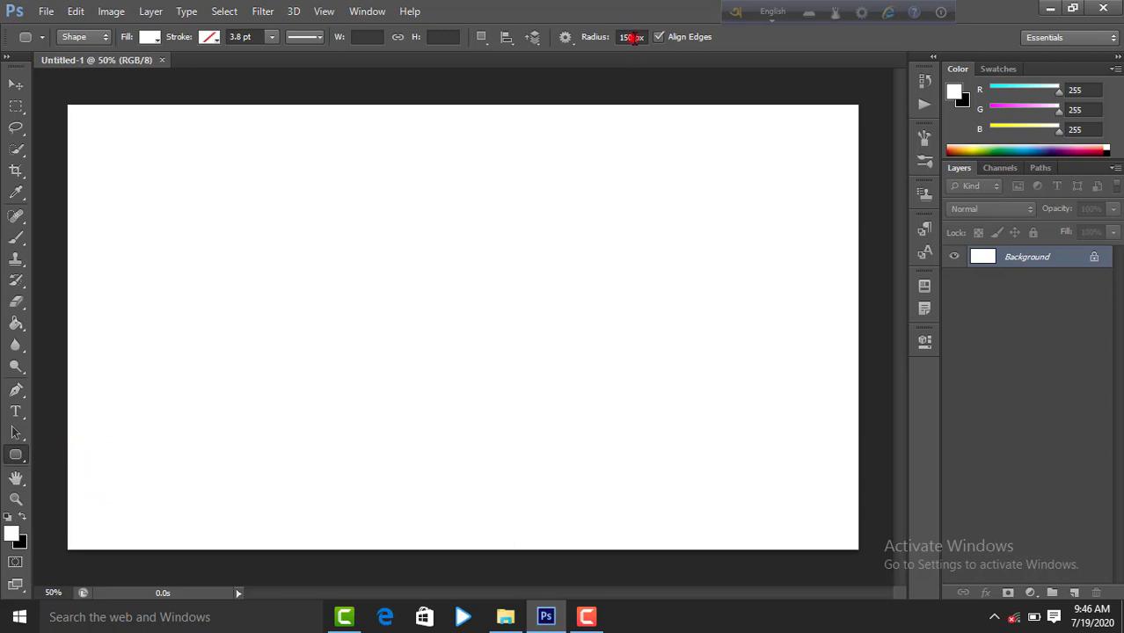
double_click(631, 37)
type("1")
Set a black fill and draw a 912×344 px rounded rectangle across the canvas centre
left_click(153, 38)
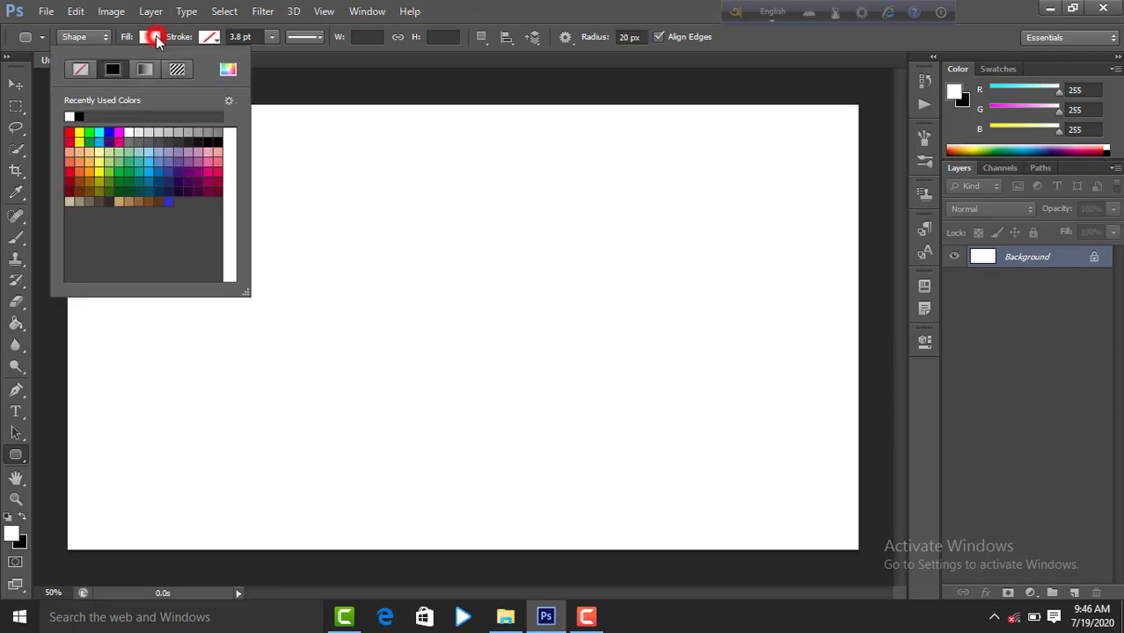
left_click(205, 138)
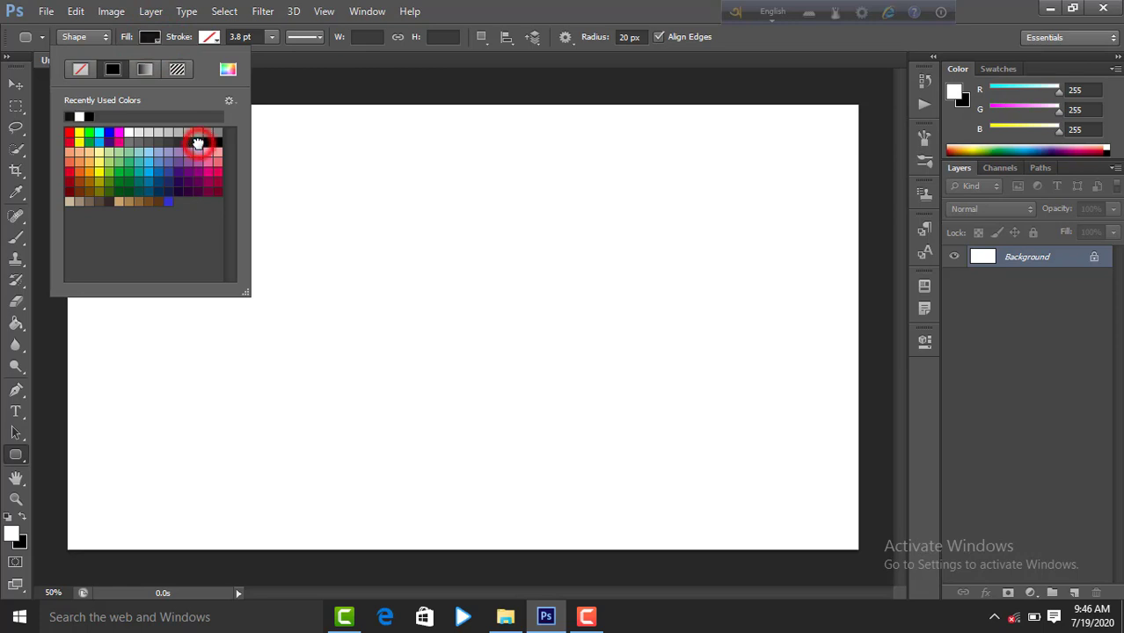
left_click(152, 37)
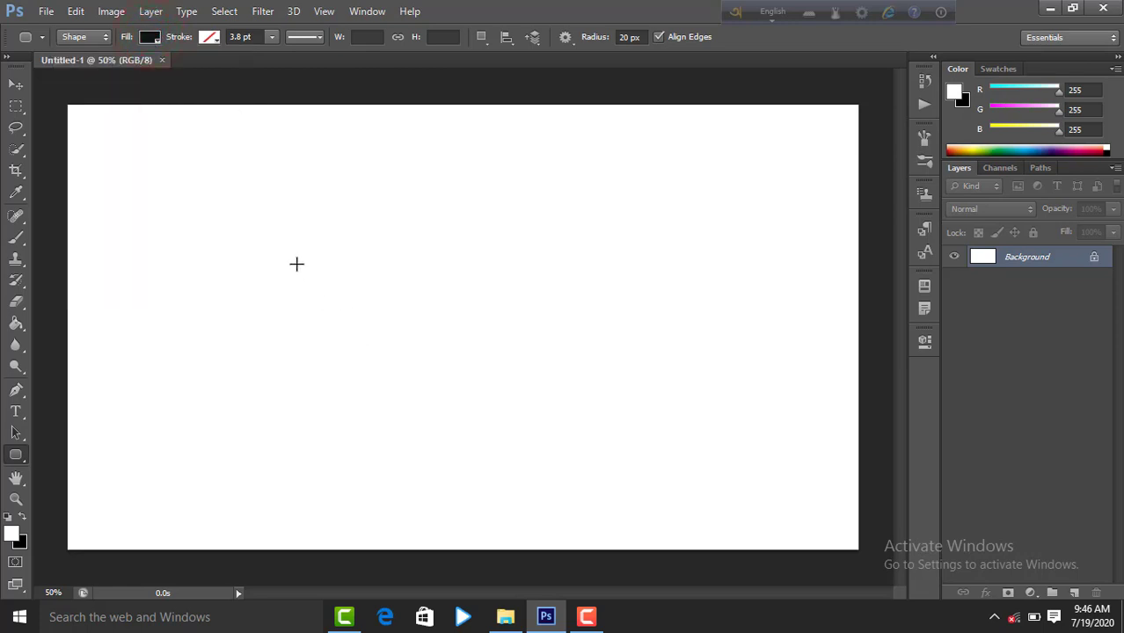
left_click_drag(297, 264, 665, 403)
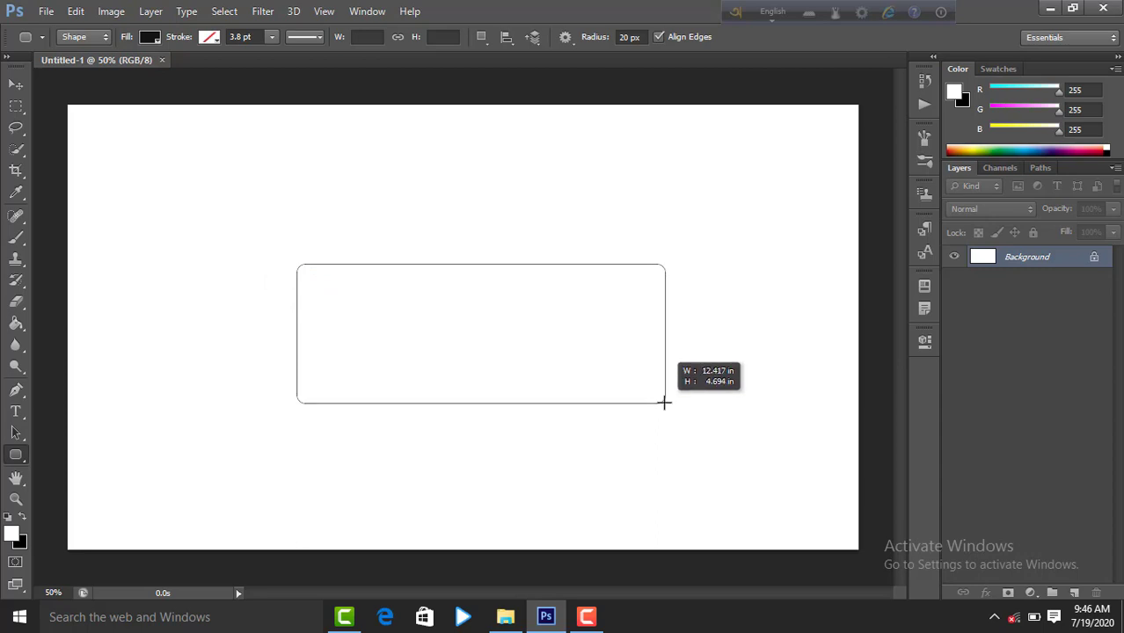
left_click_drag(665, 403, 672, 406)
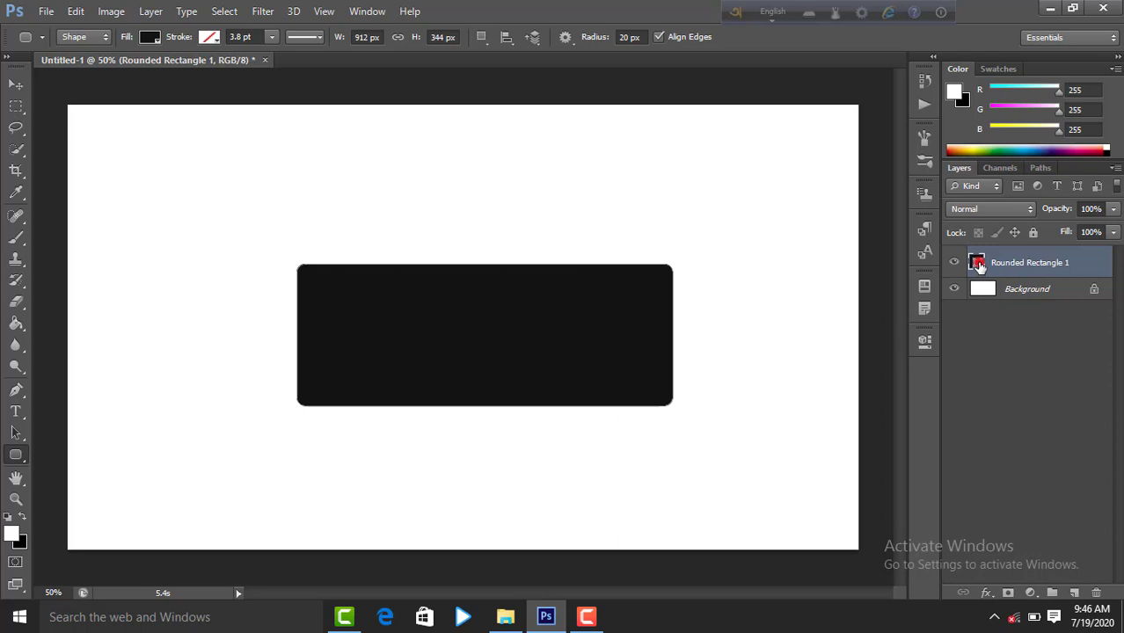
Change the rectangle's fill colour to dark grey #333333
double_click(977, 263)
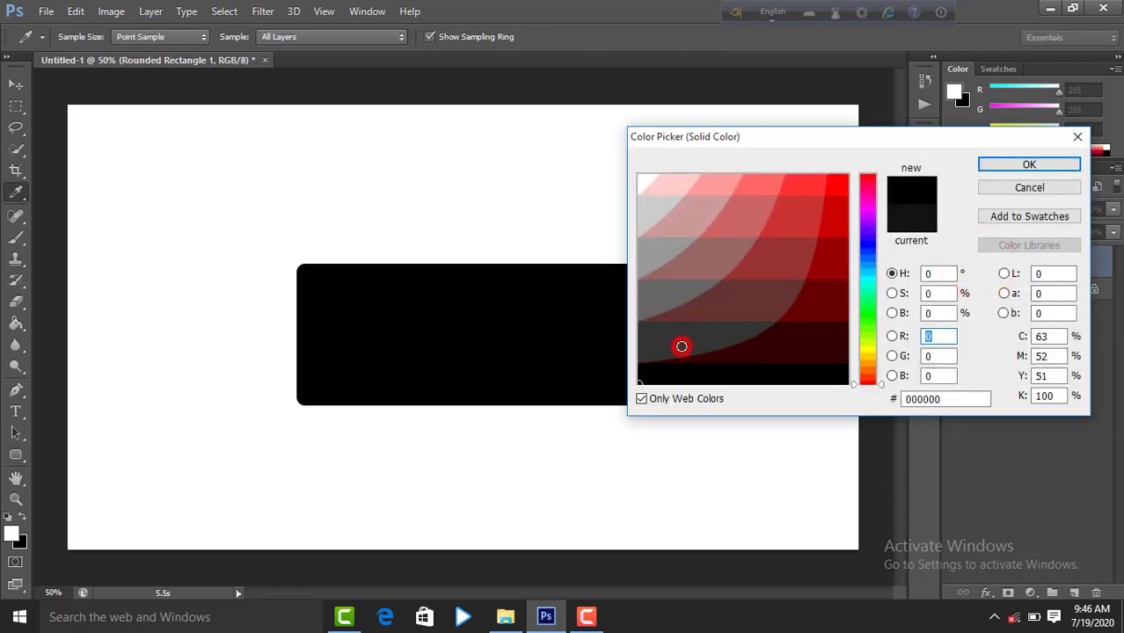
left_click(682, 346)
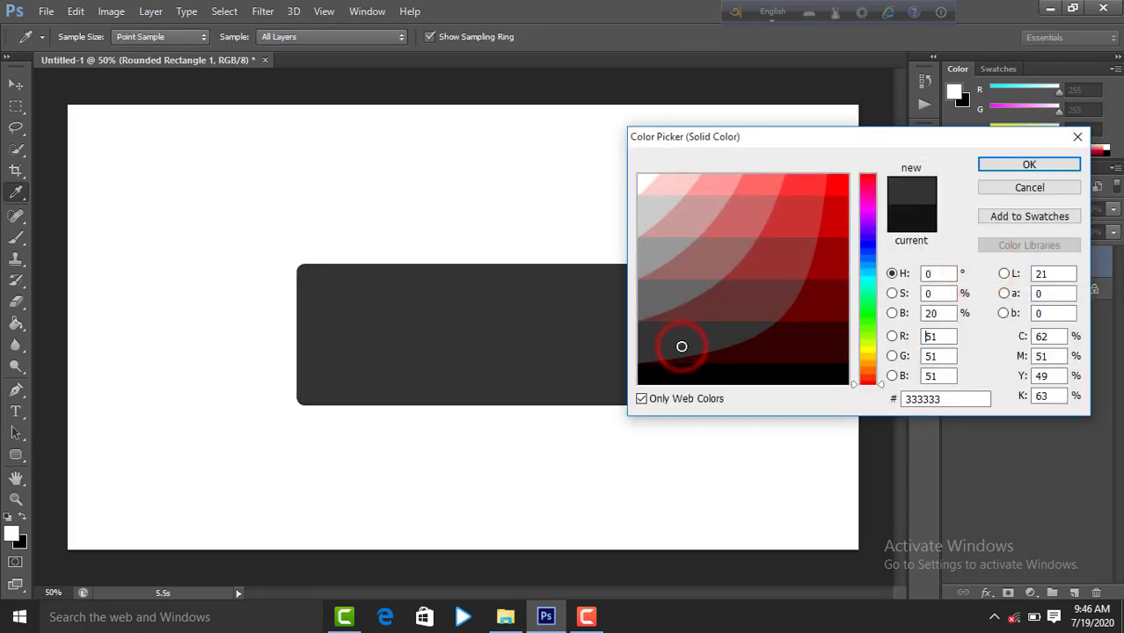
left_click(1005, 167)
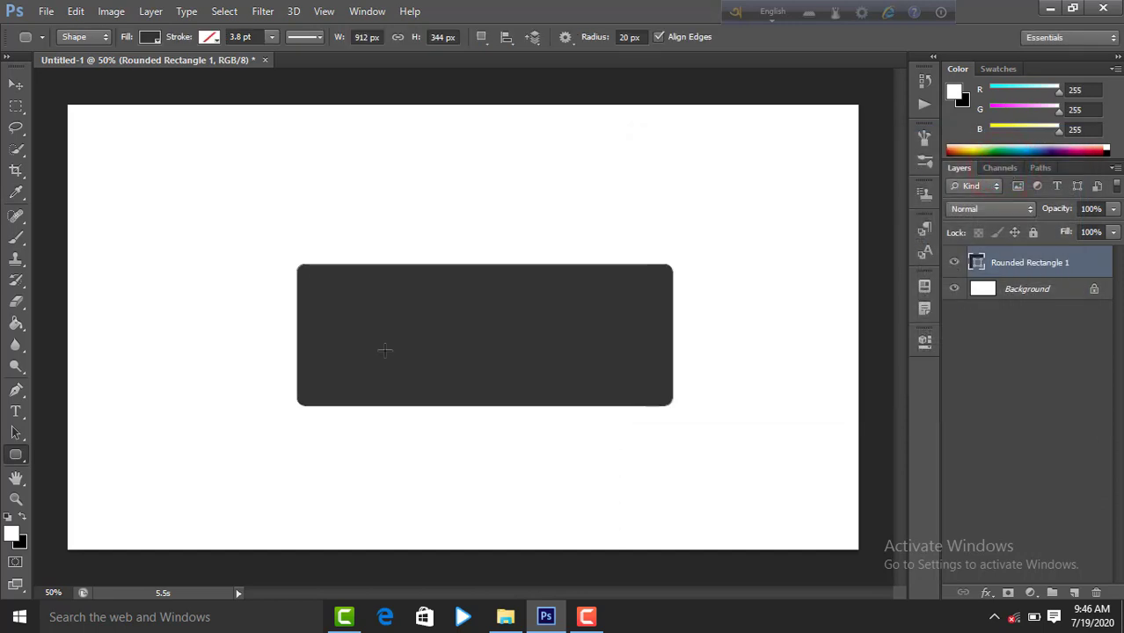
Move the rectangle slightly up and to the left
left_click(16, 84)
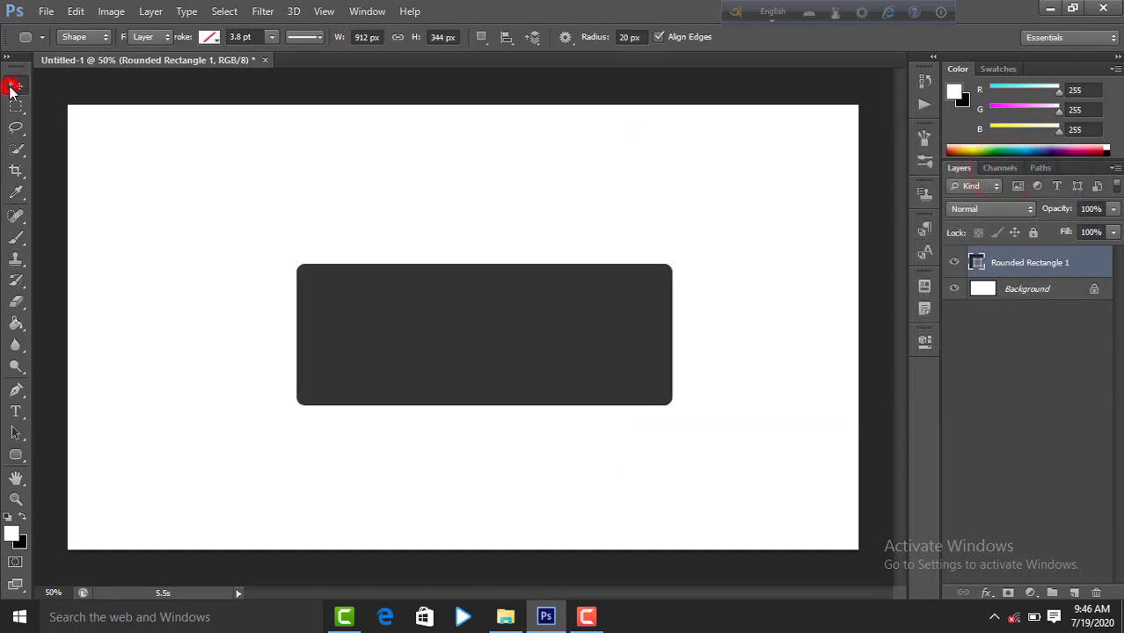
left_click_drag(490, 335, 482, 313)
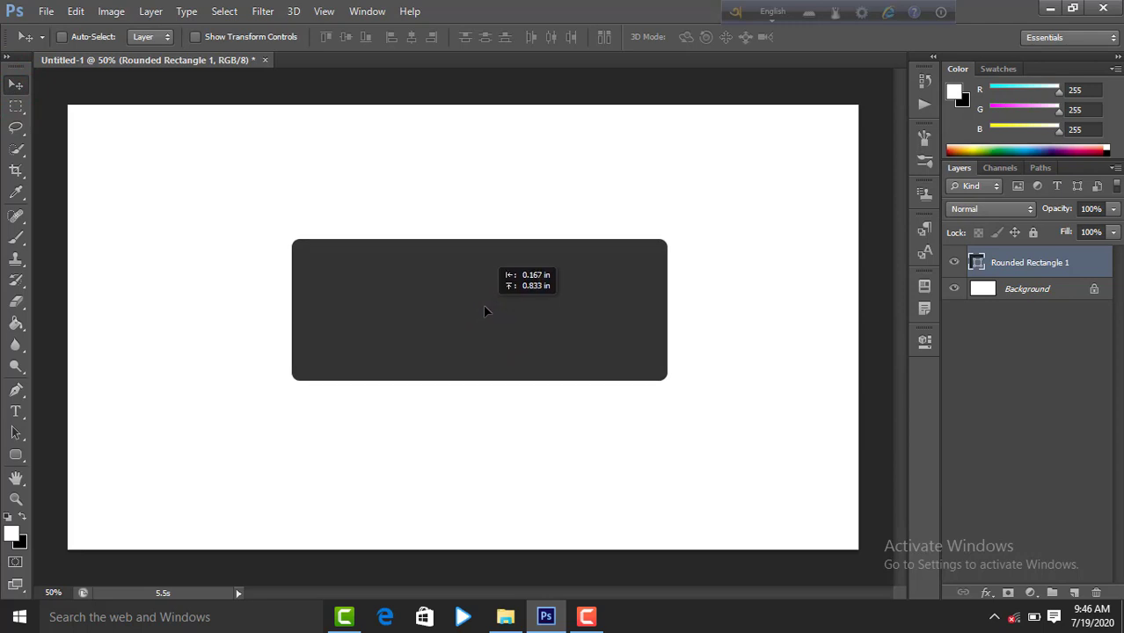
left_click_drag(482, 314, 477, 308)
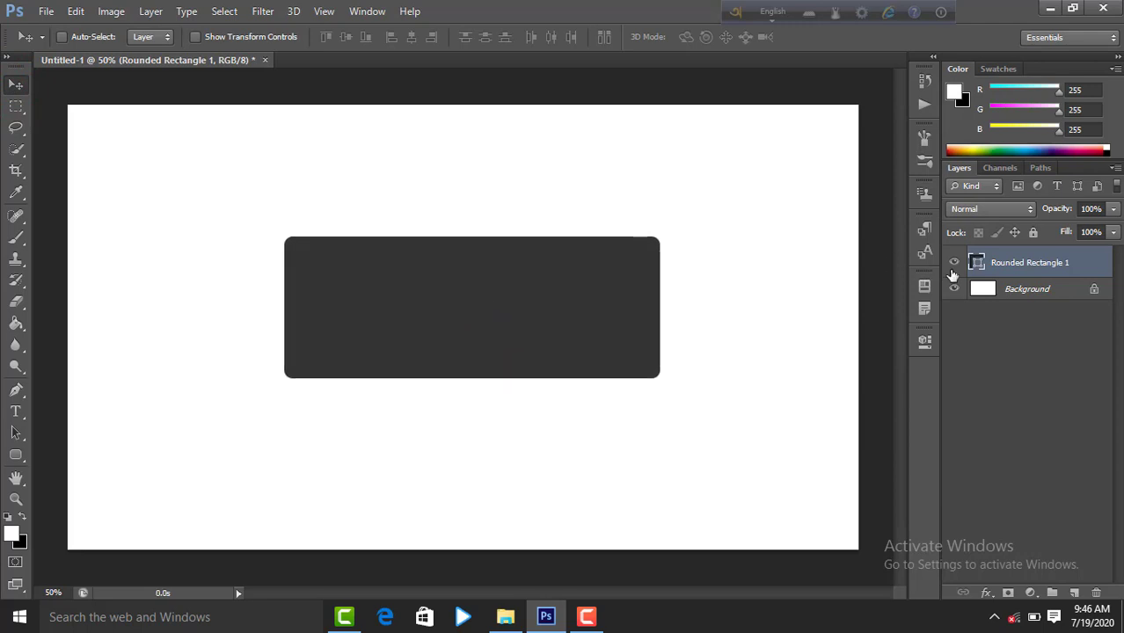
Add an Inner Bevel & Emboss to the rectangle with 174% depth and 6 px size
right_click(1071, 266)
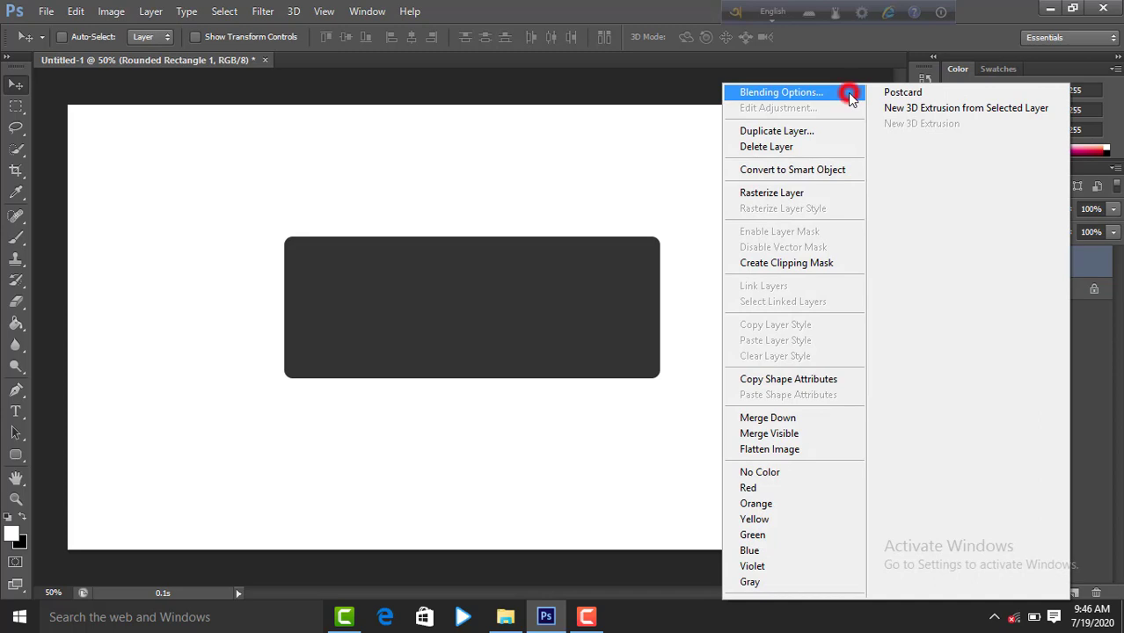
left_click(848, 93)
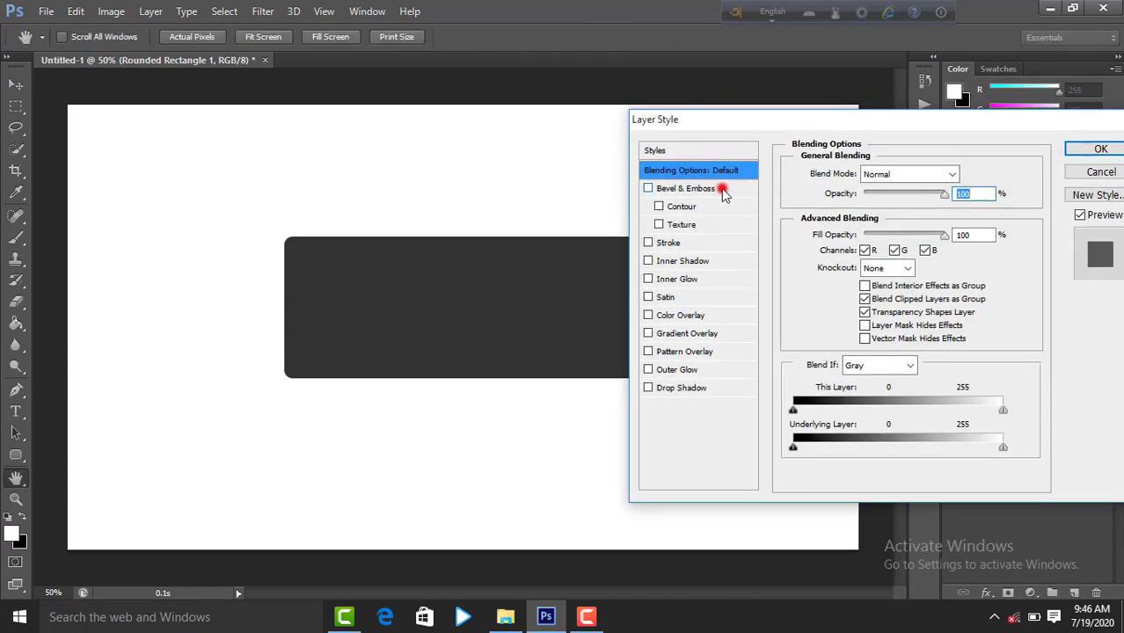
left_click(722, 189)
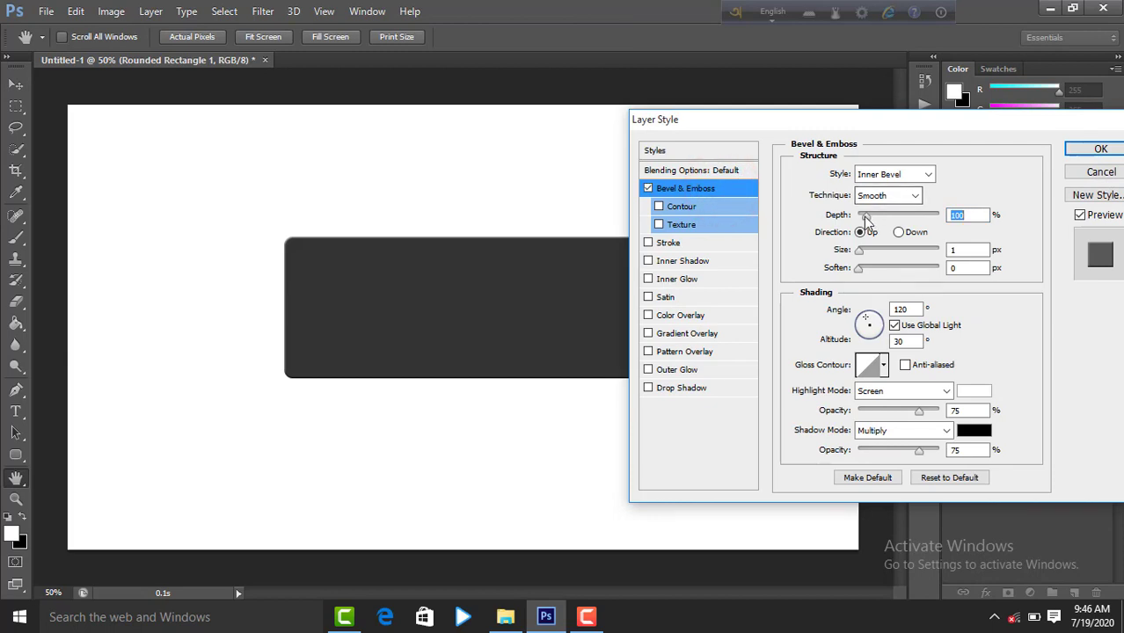
mouse_move(866, 216)
left_mouse_down()
mouse_move(861, 252)
mouse_move(881, 268)
left_mouse_up()
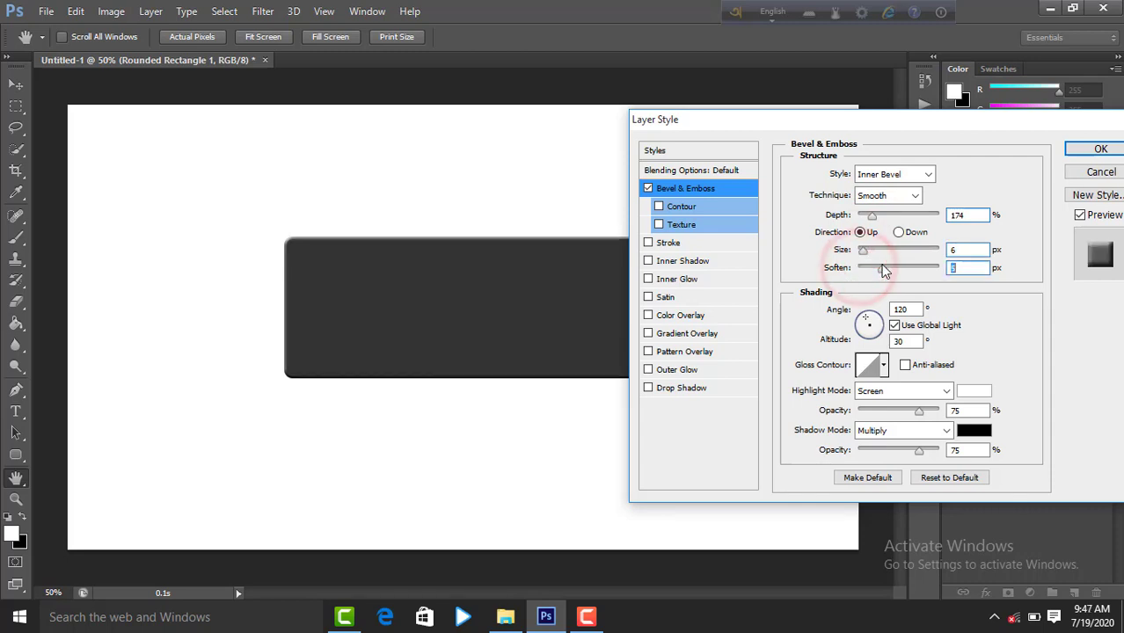
Set the bevel highlight and shadow colours to grey 666666
left_click(965, 396)
left_click(673, 297)
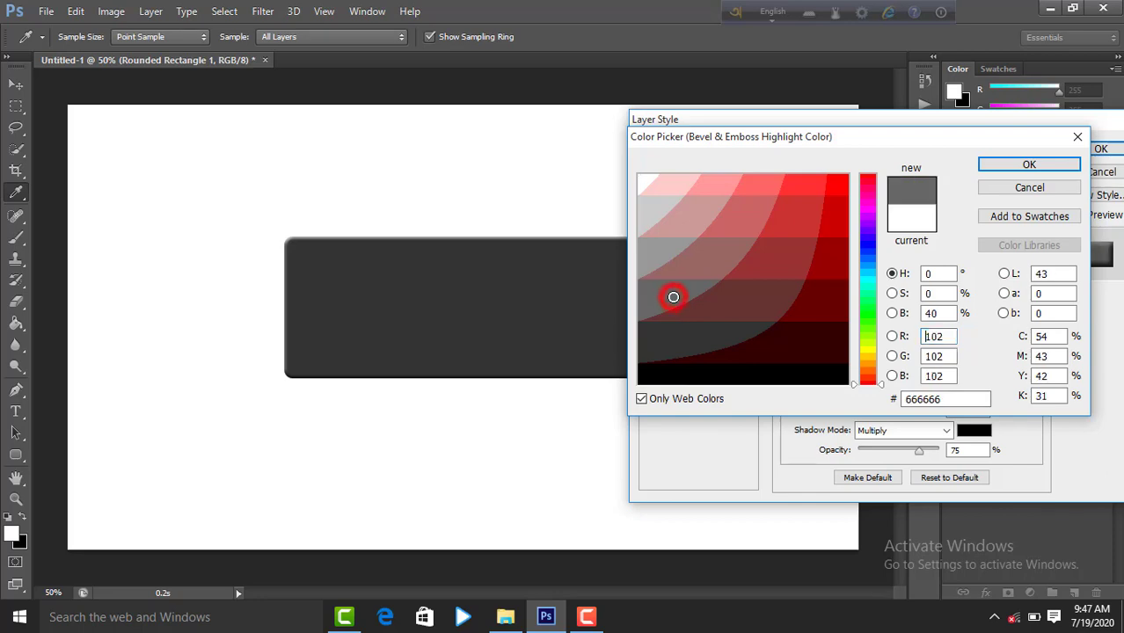
left_click(1025, 169)
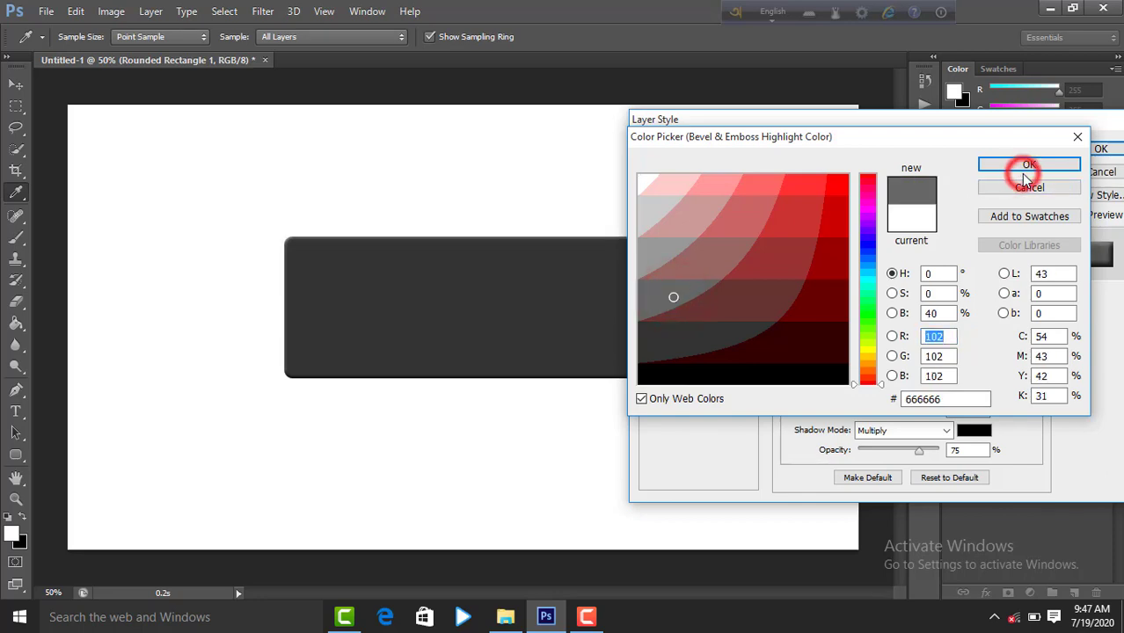
left_click(1020, 167)
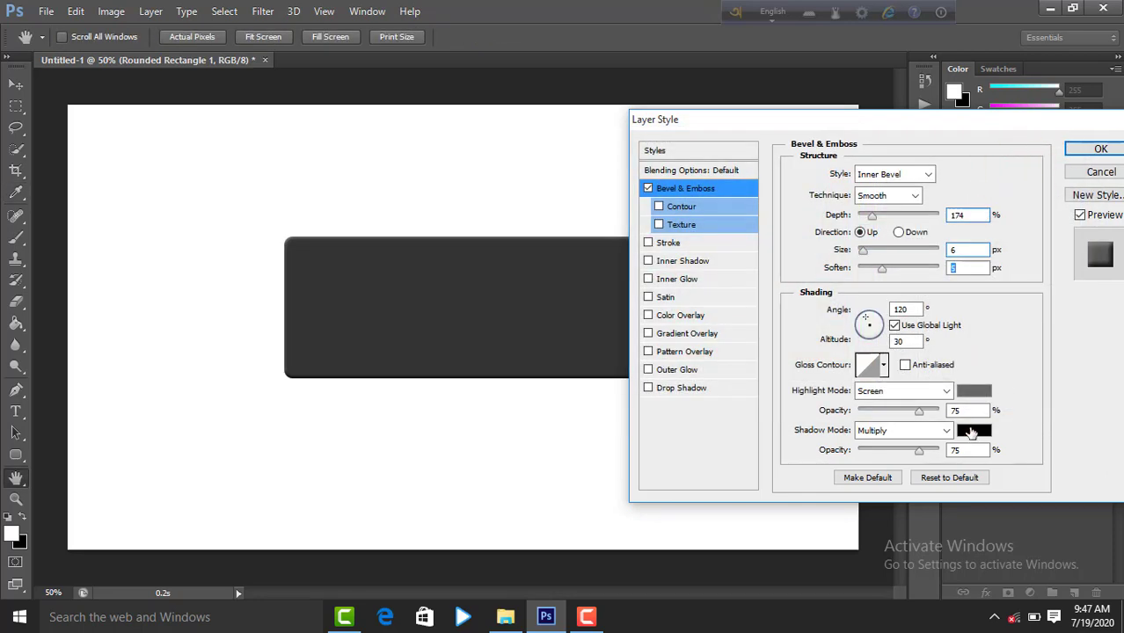
left_click(971, 432)
left_click(695, 336)
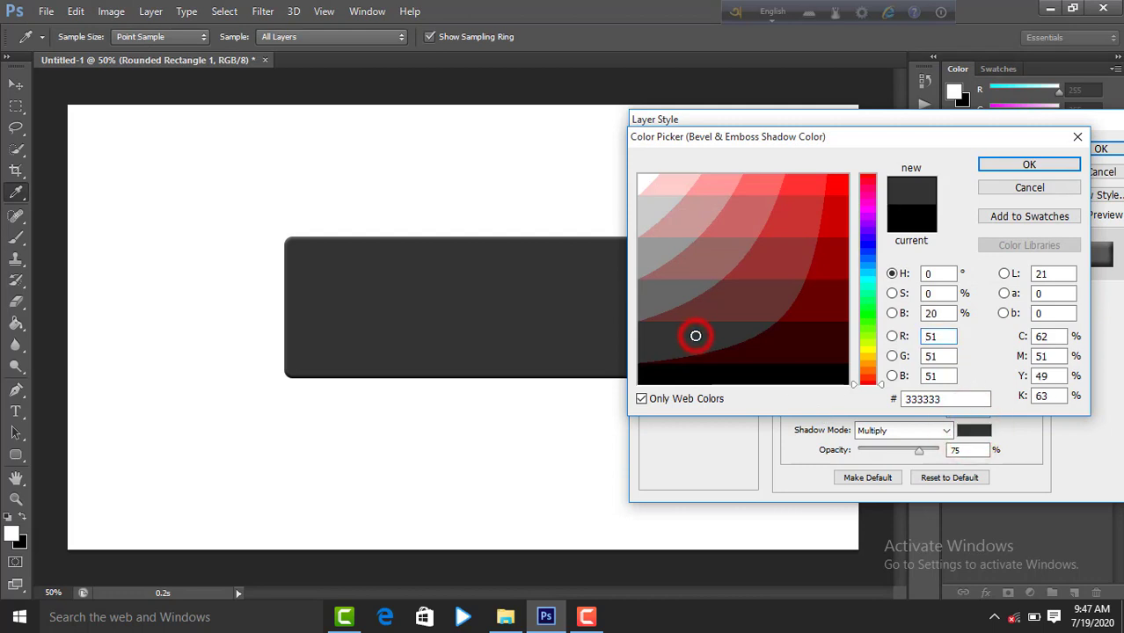
left_click(655, 252)
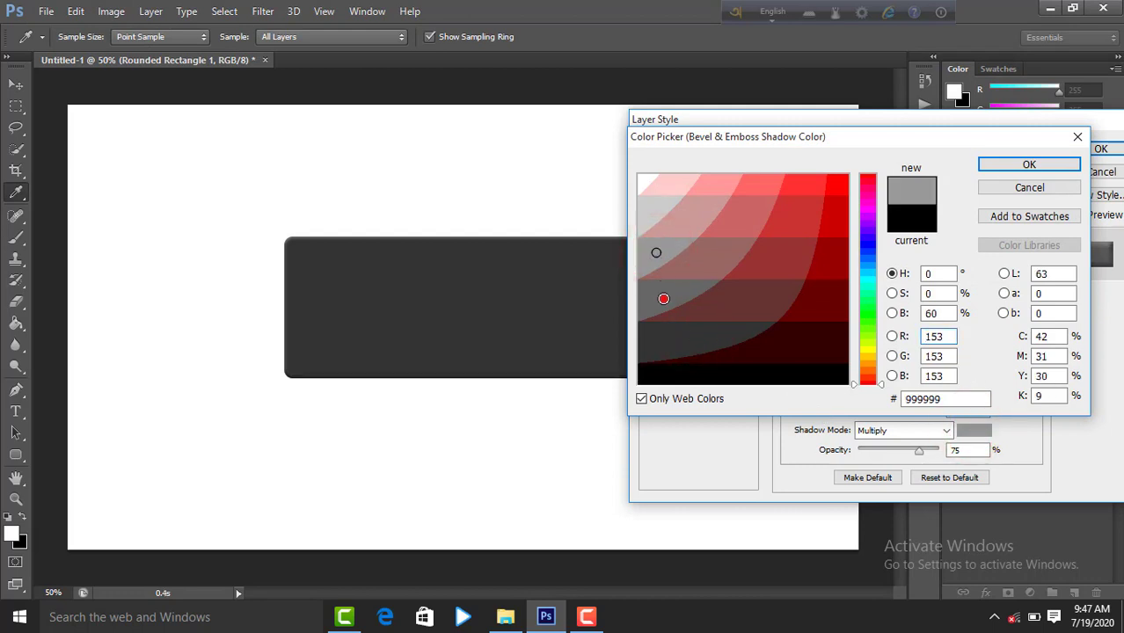
left_click(663, 299)
left_click(1018, 168)
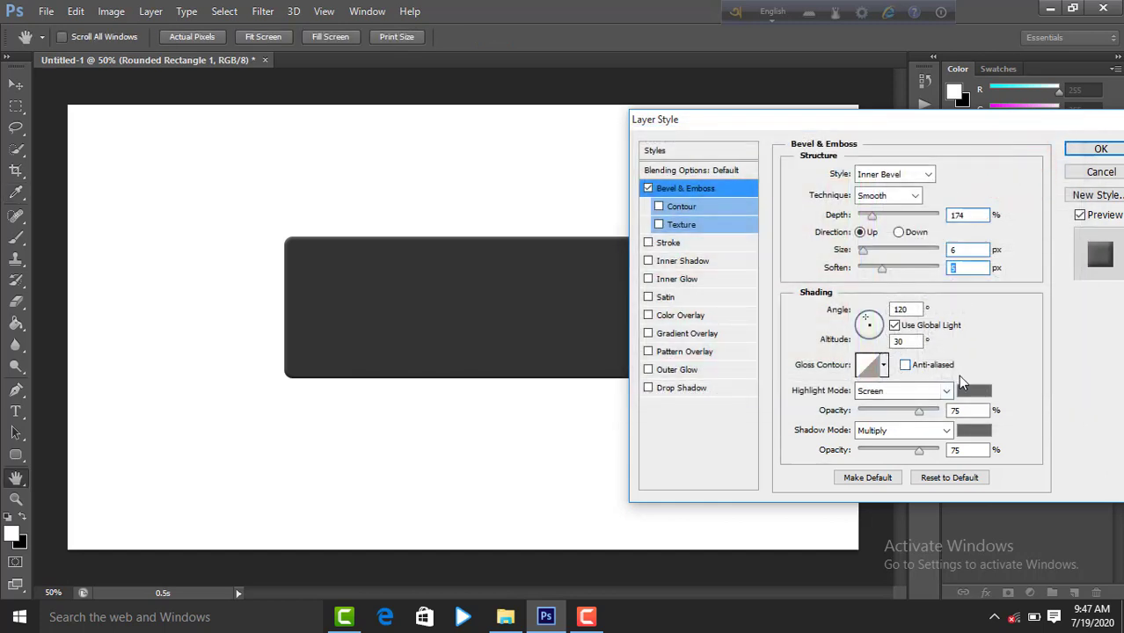
Add a red drop shadow to the rectangle
left_click(695, 389)
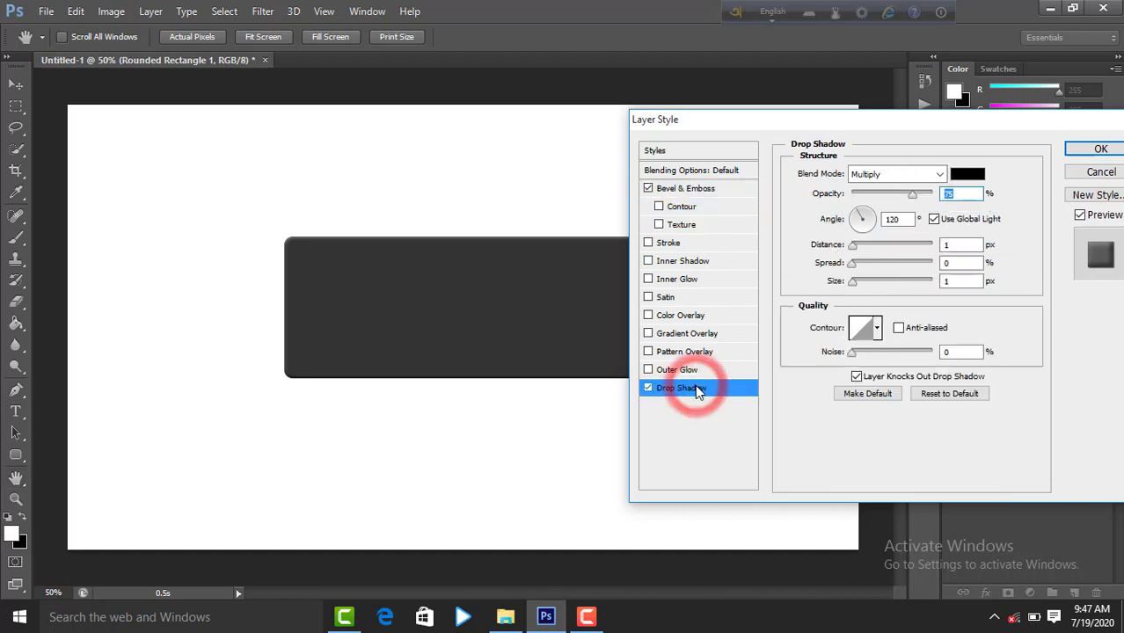
left_click(969, 175)
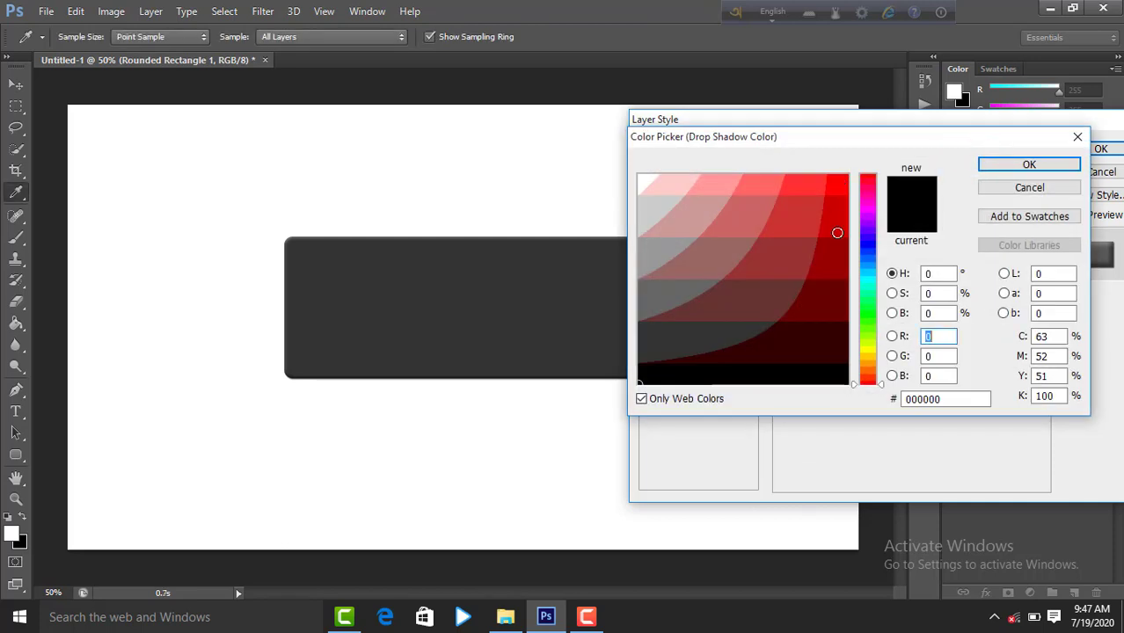
left_click(838, 217)
left_click(1058, 162)
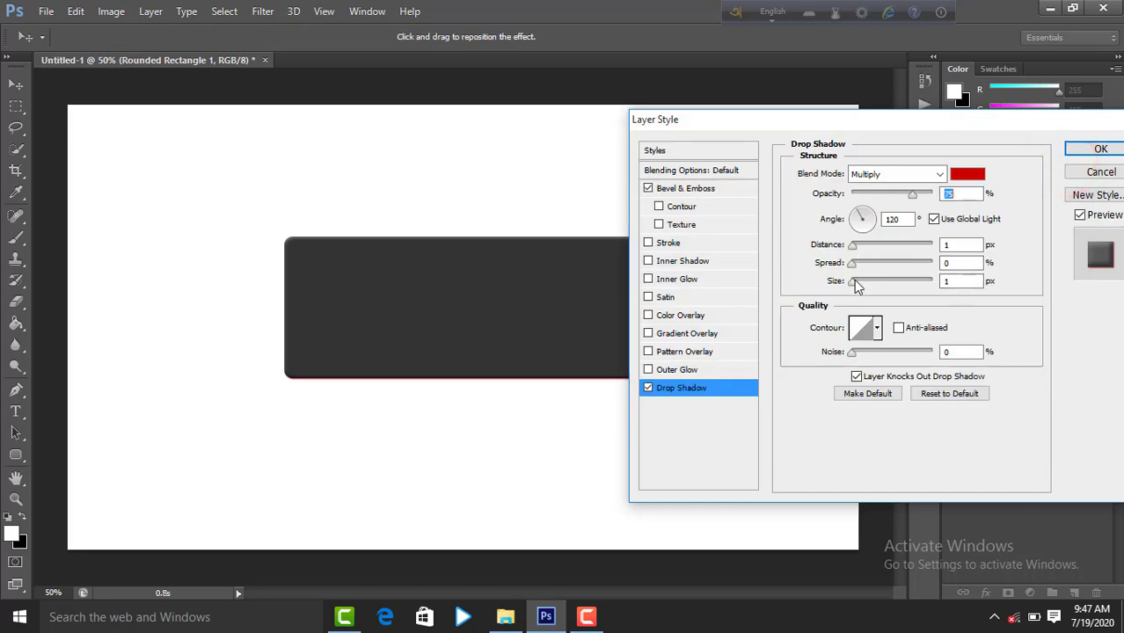
Give the red shadow 13% spread and 16 px size, then apply the layer style
mouse_move(853, 281)
left_mouse_down()
mouse_move(873, 283)
mouse_move(864, 263)
left_mouse_up()
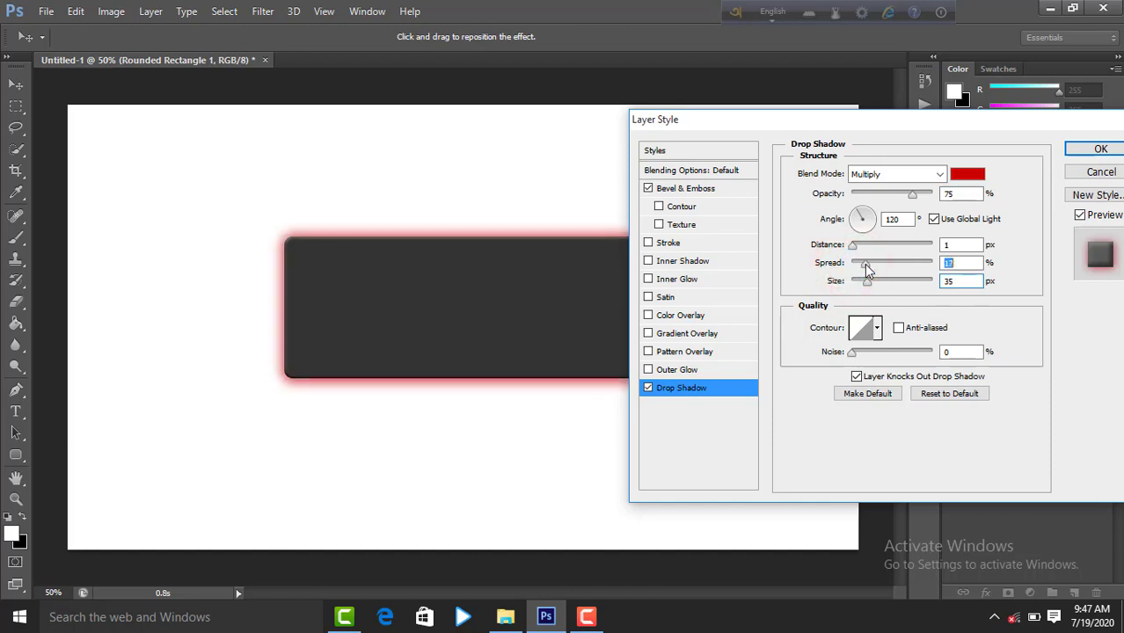
left_click_drag(853, 246, 863, 287)
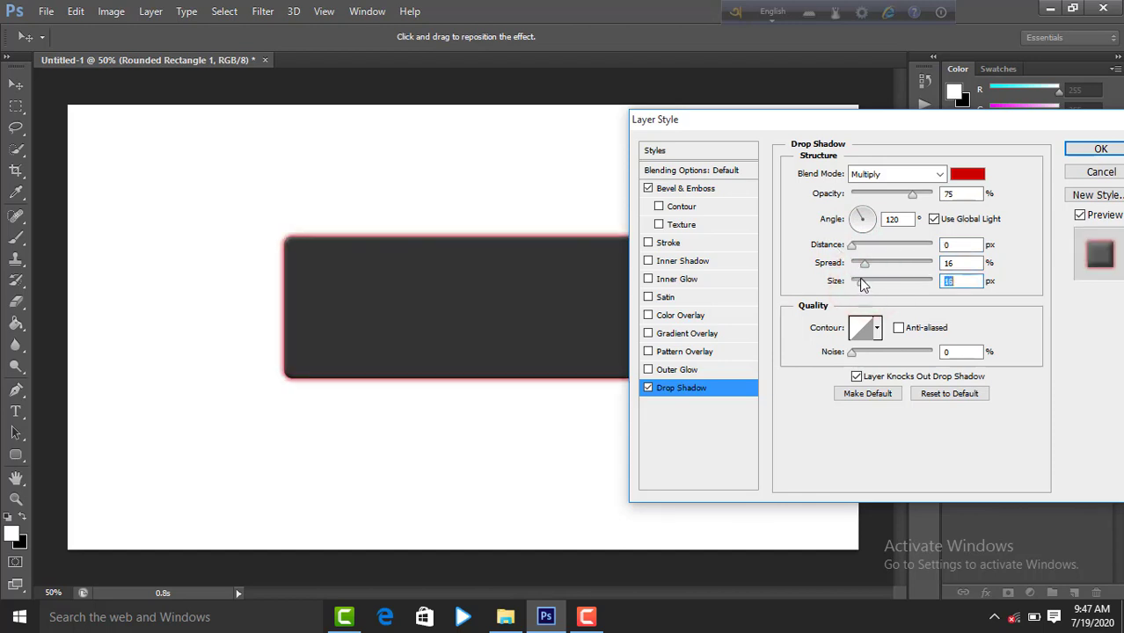
left_click_drag(866, 269, 862, 270)
left_click(1101, 150)
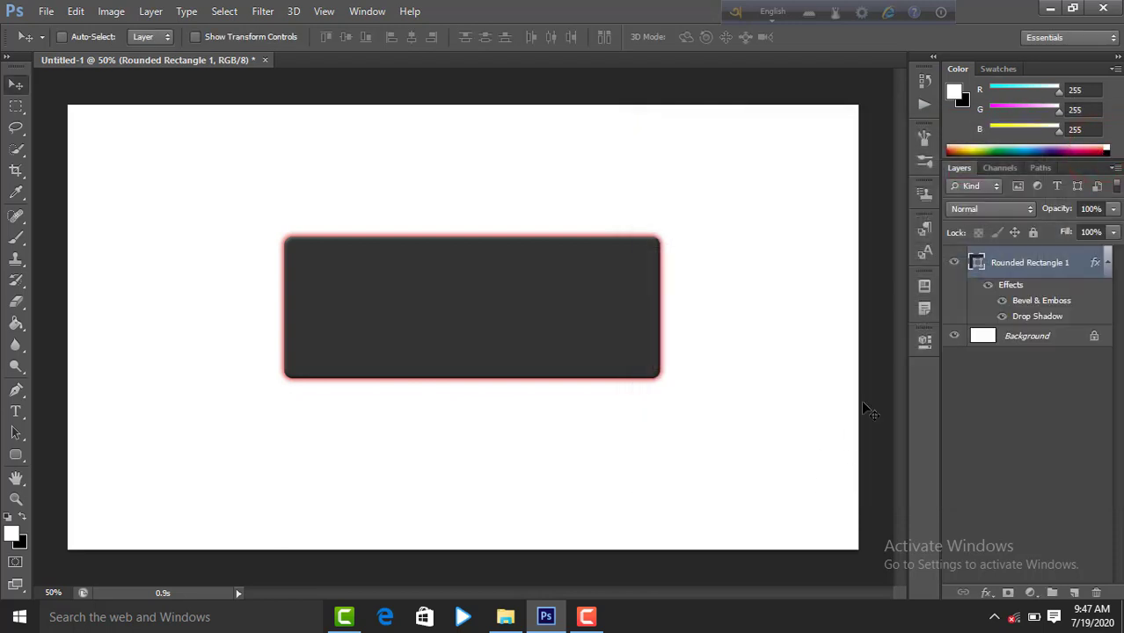
Collapse the rectangle's effects and type the letter j in a new text box above it
left_click(1108, 262)
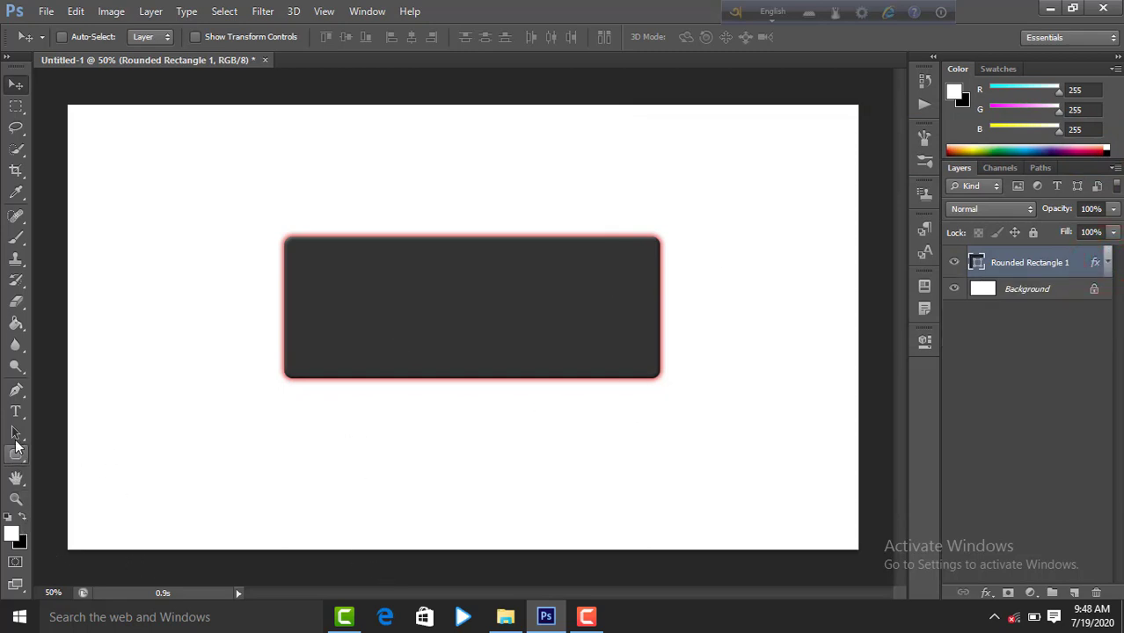
left_click(16, 411)
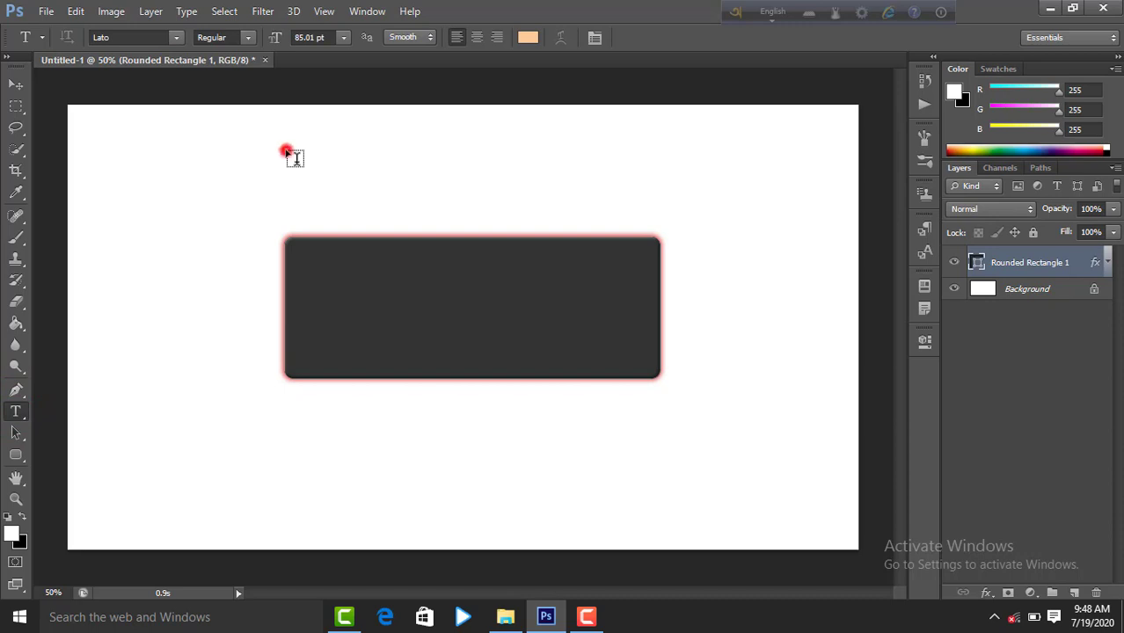
left_click_drag(285, 151, 742, 262)
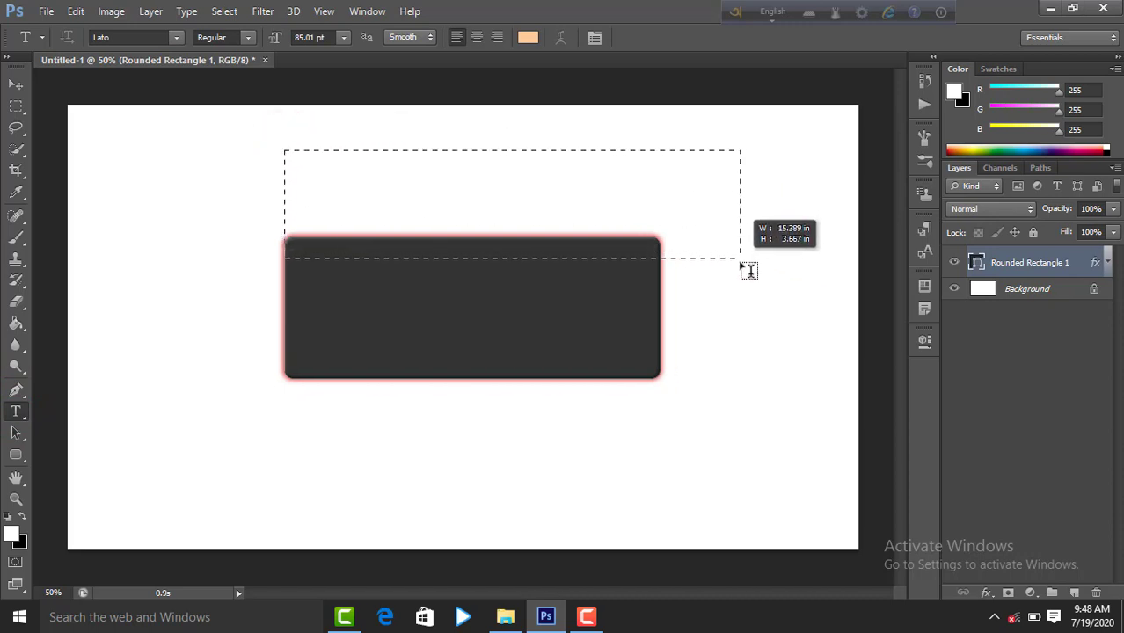
left_click_drag(741, 262, 751, 308)
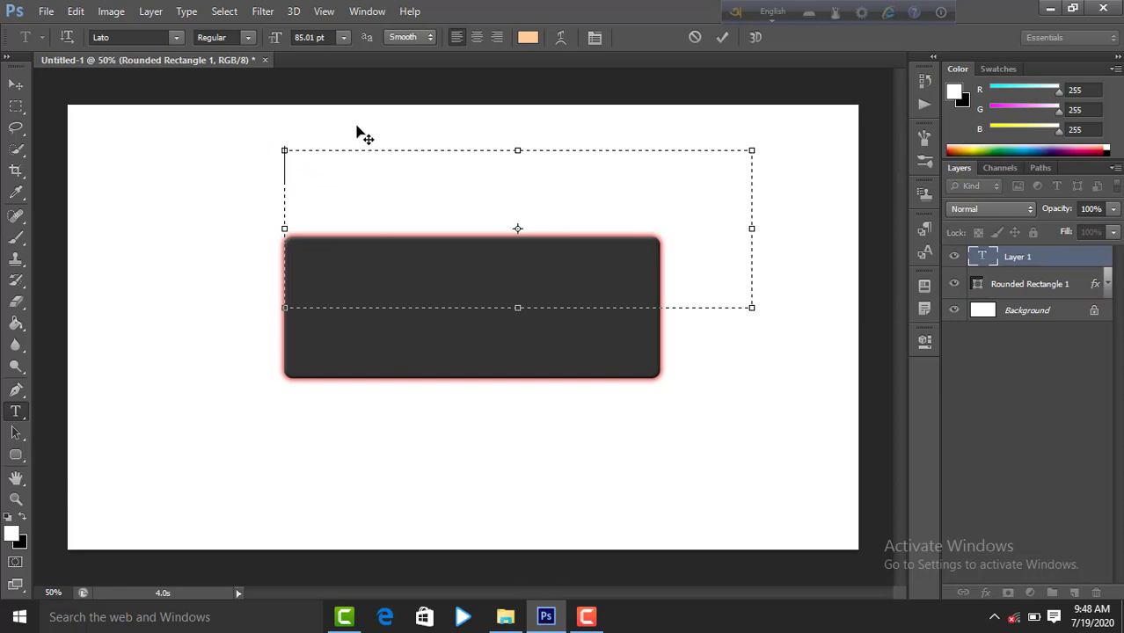
type("I")
Colour the letter j pure red #ff0000
left_click_drag(295, 174, 267, 175)
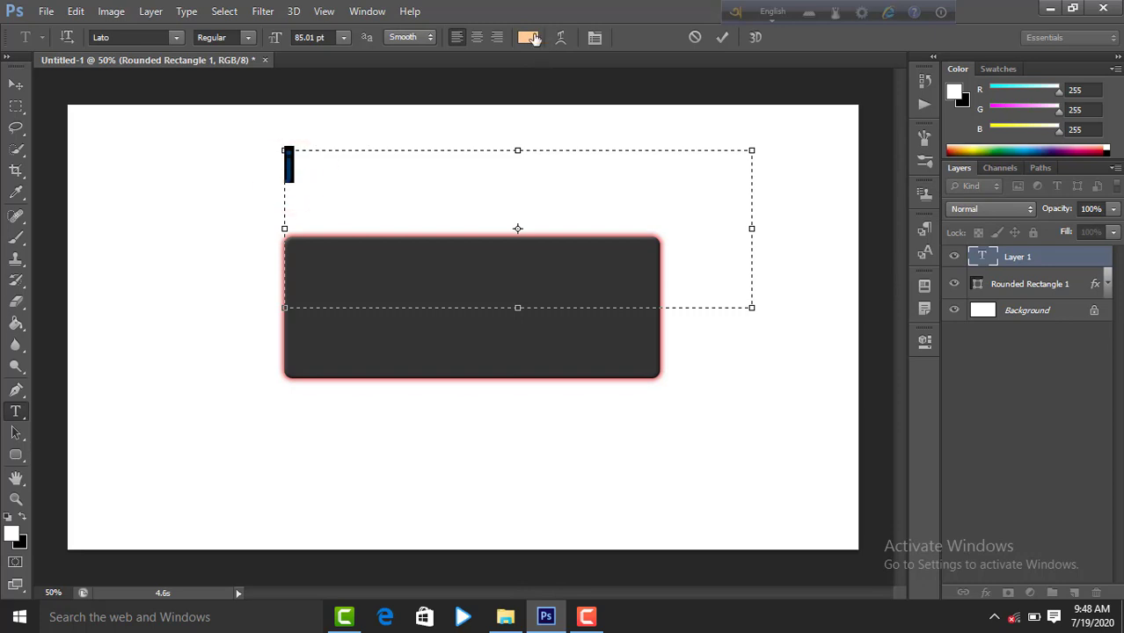
left_click(530, 37)
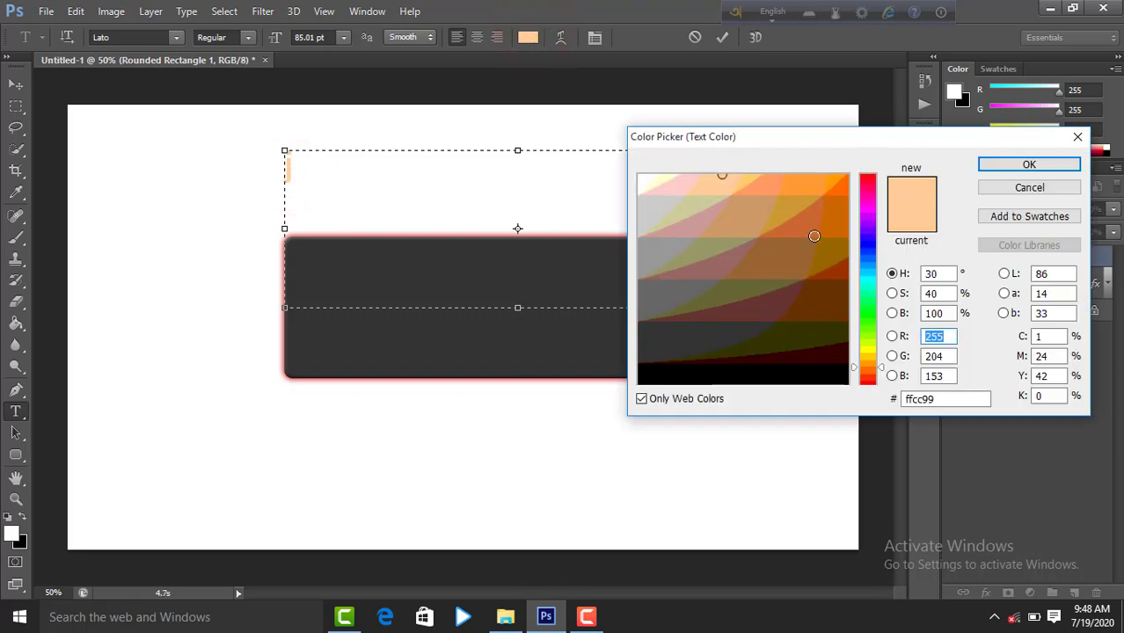
left_click(869, 180)
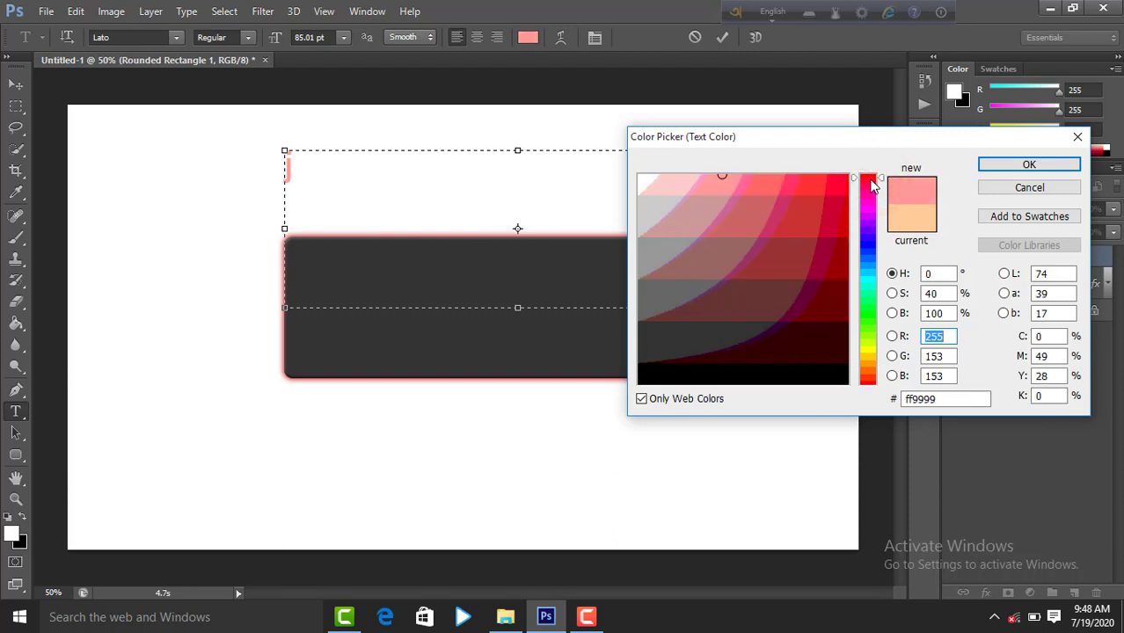
left_click(870, 180)
left_click(843, 189)
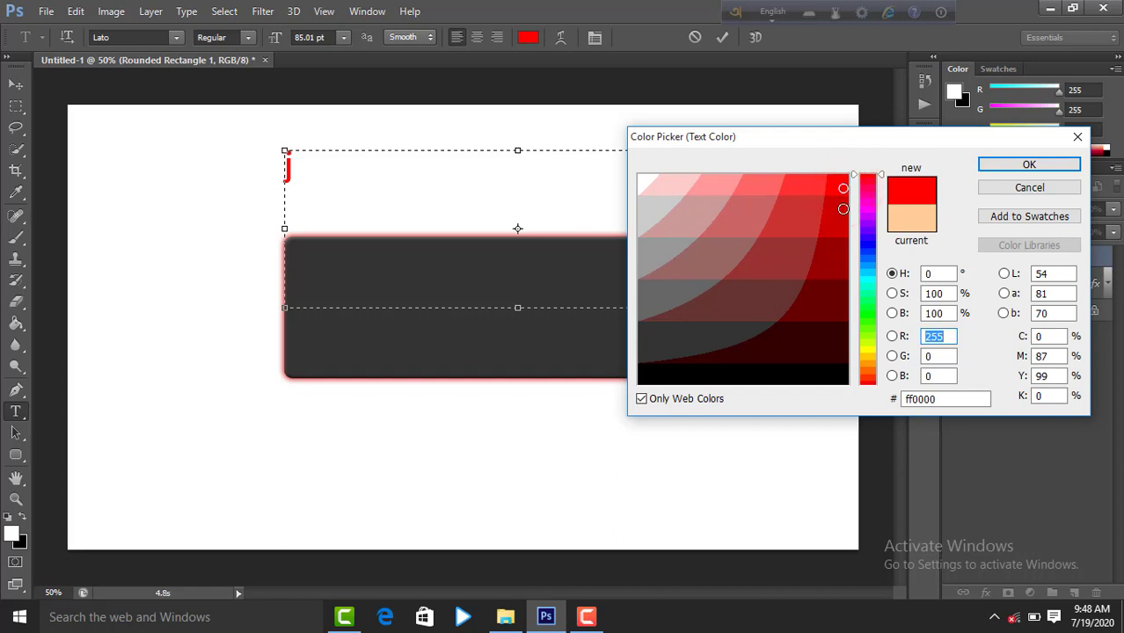
left_click(843, 208)
left_click(840, 188)
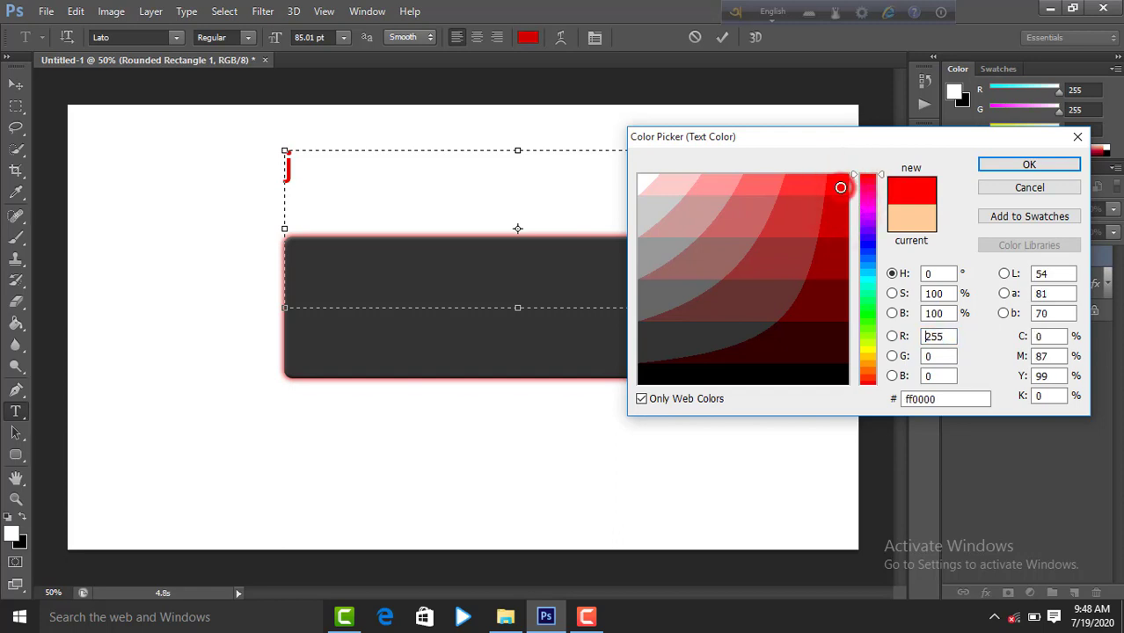
left_click(1047, 164)
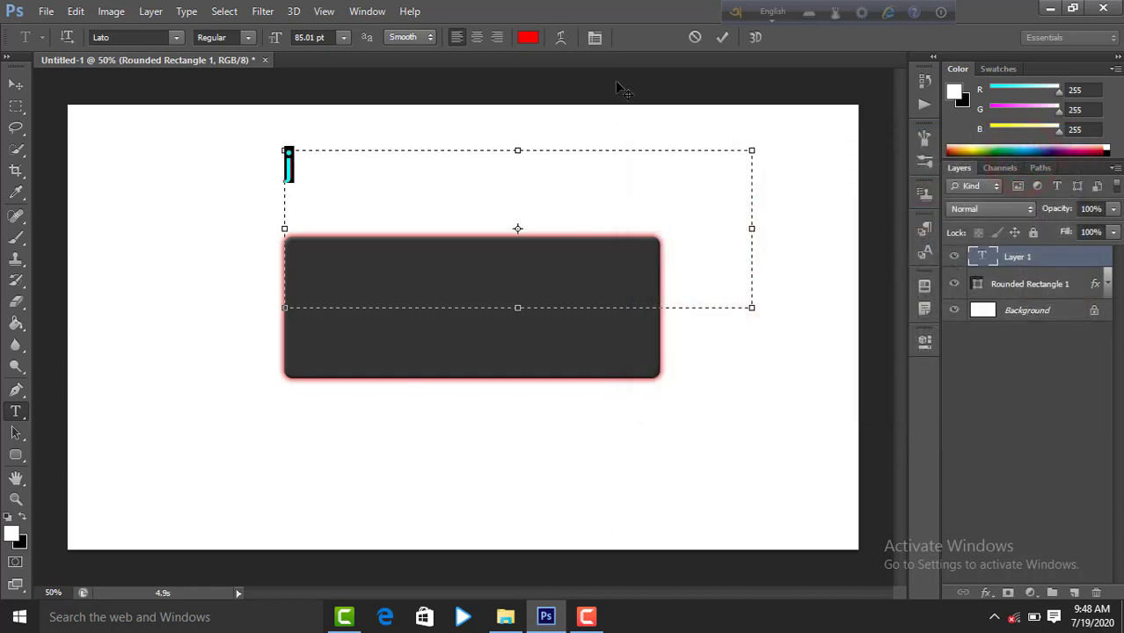
Set the j in Arial at 395.01 pt and commit the text
left_click(594, 38)
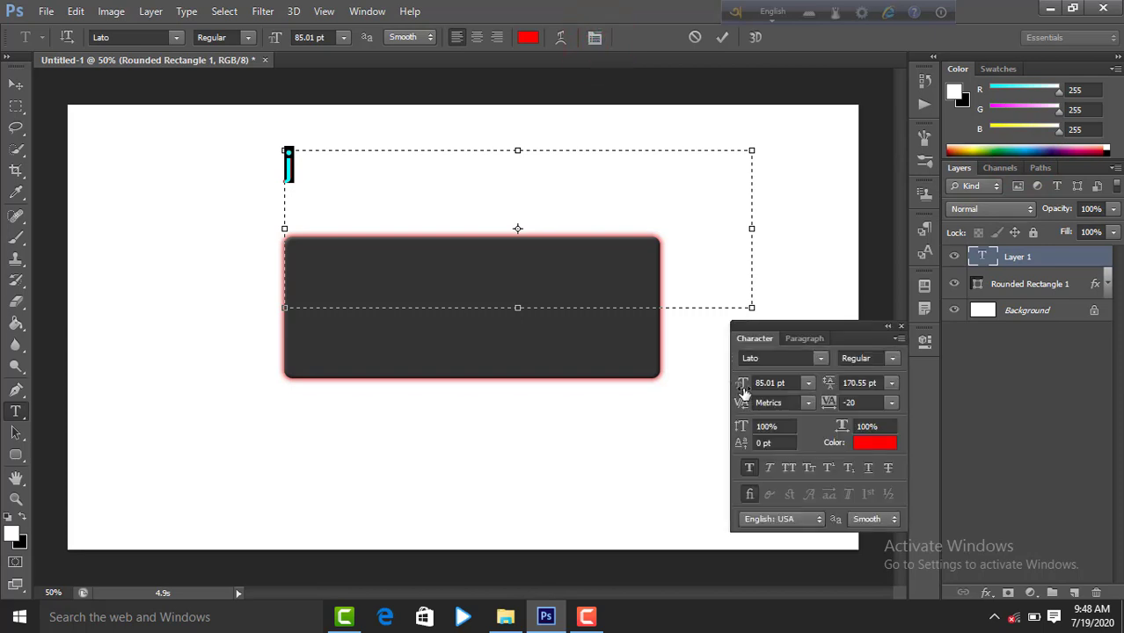
mouse_move(739, 387)
left_mouse_down()
mouse_move(882, 403)
mouse_move(994, 436)
left_mouse_up()
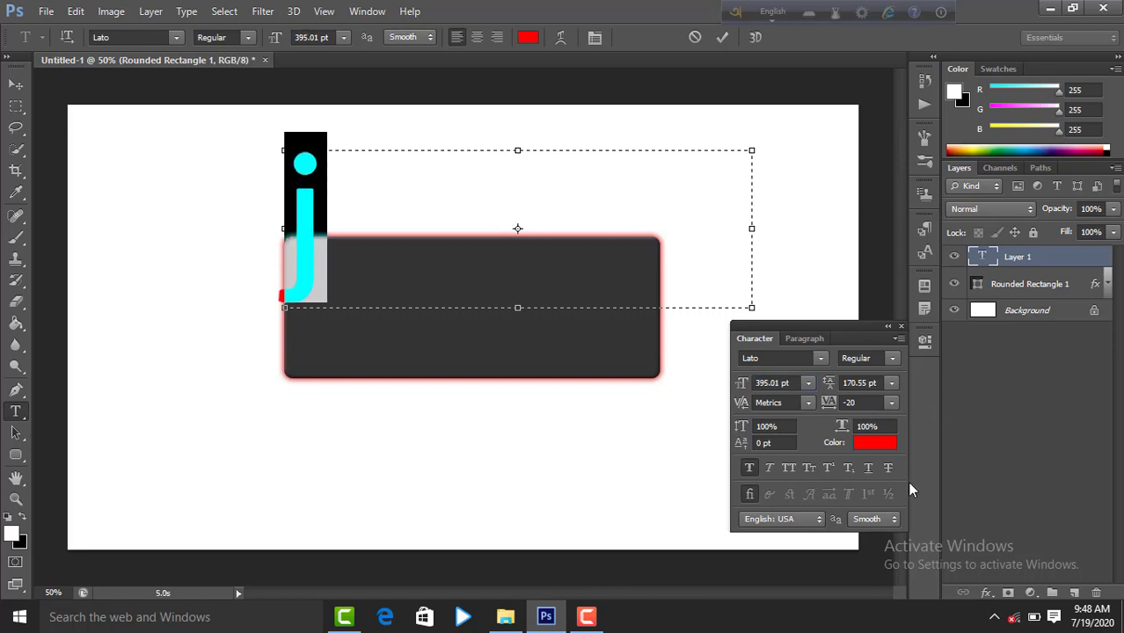
left_click(819, 358)
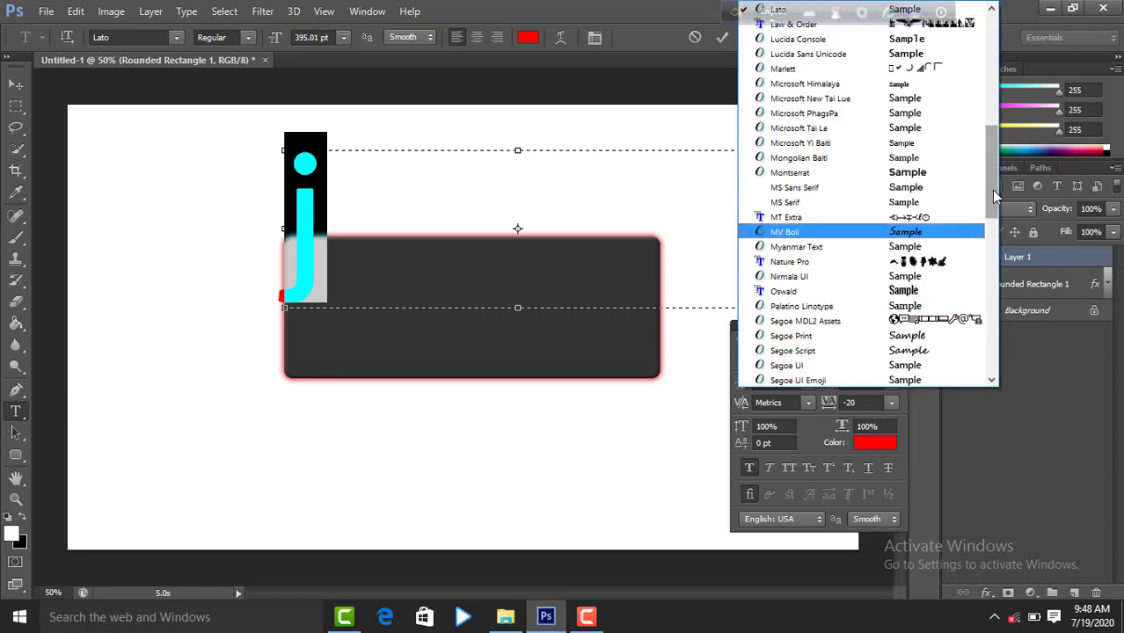
left_click_drag(993, 195, 1003, 28)
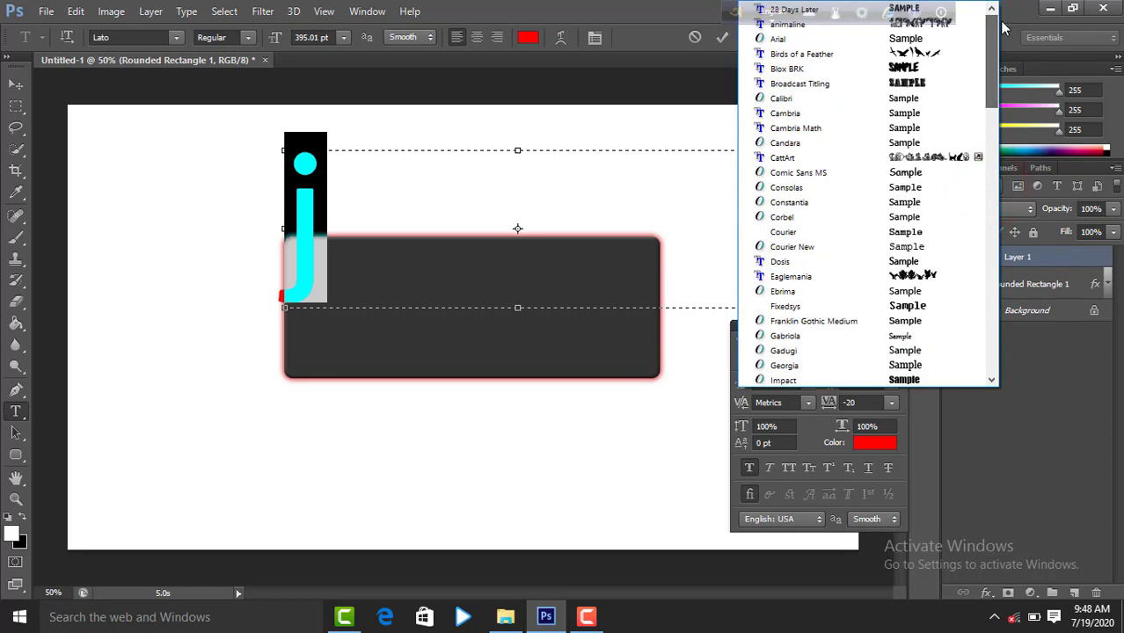
left_click(860, 41)
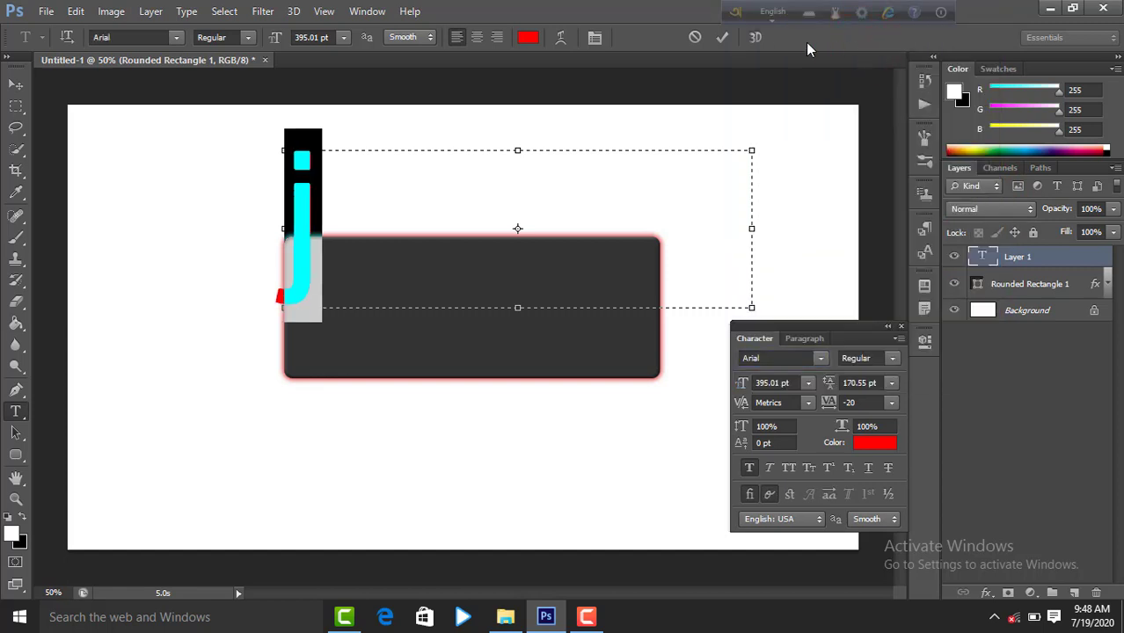
left_click(722, 37)
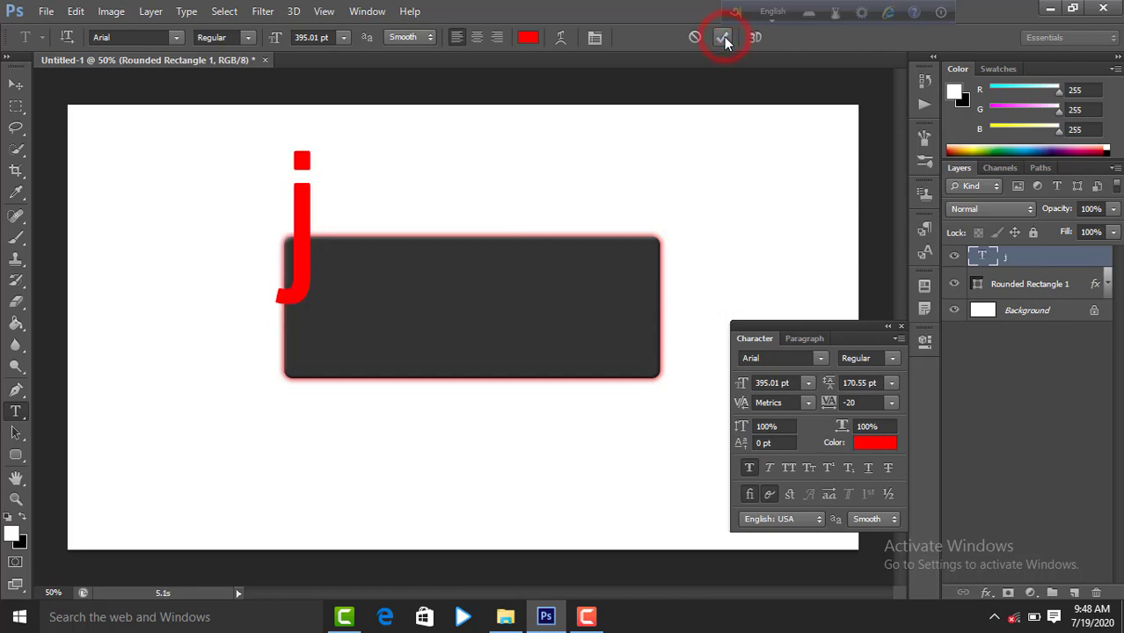
left_click(898, 327)
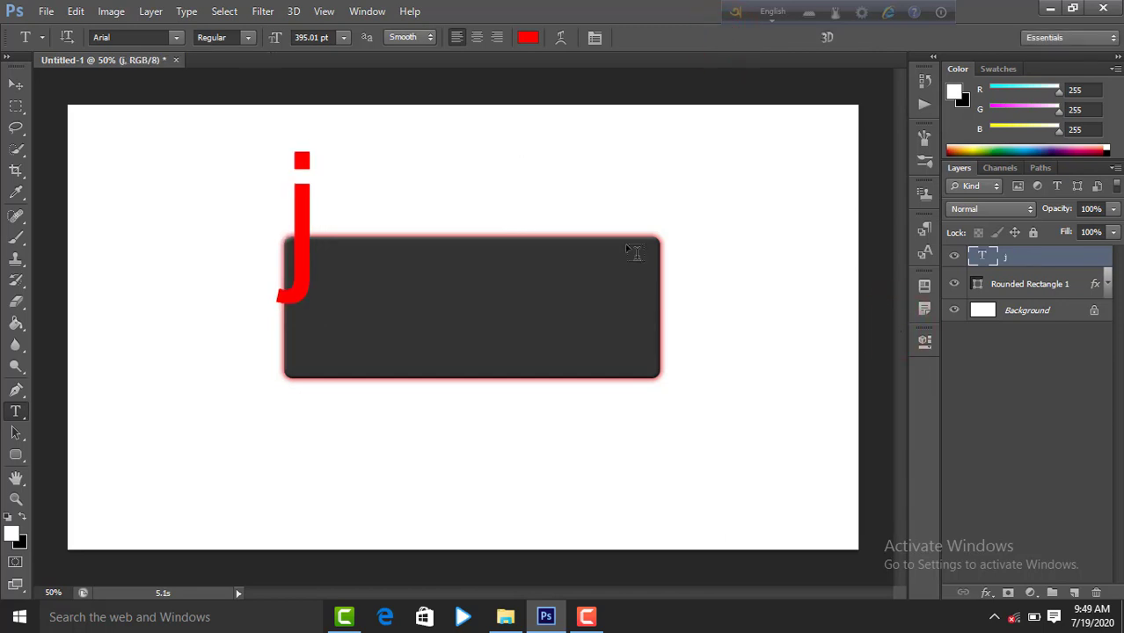
Scale the j to about 138% and place it against the rectangle's left end
key("ctrl+t")
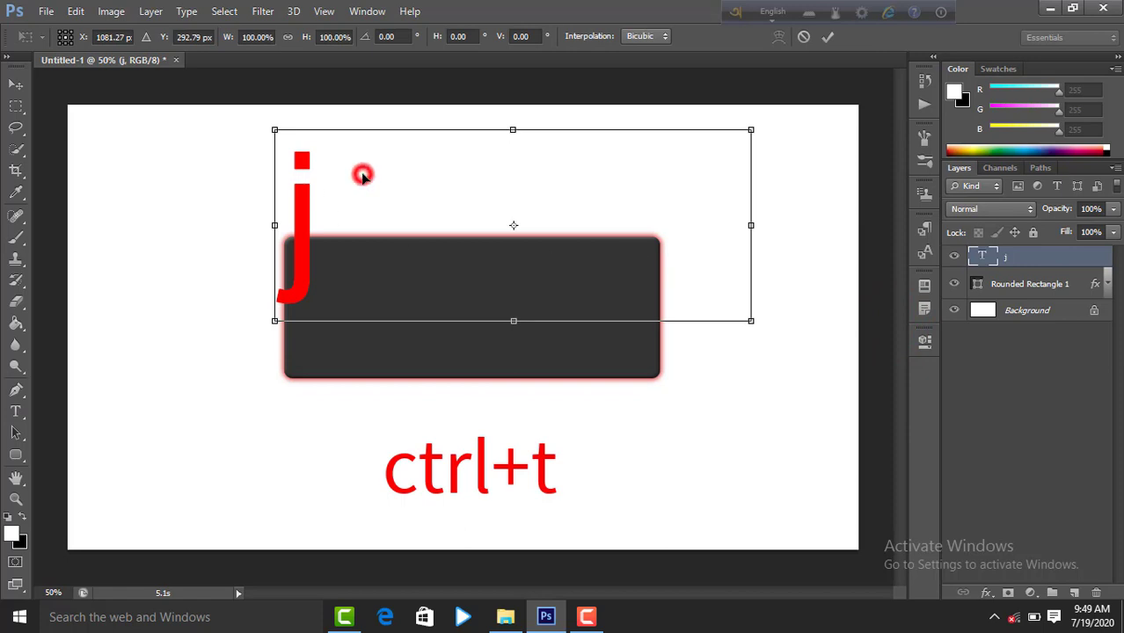
left_click_drag(361, 179, 323, 276)
left_click_drag(325, 265, 325, 259)
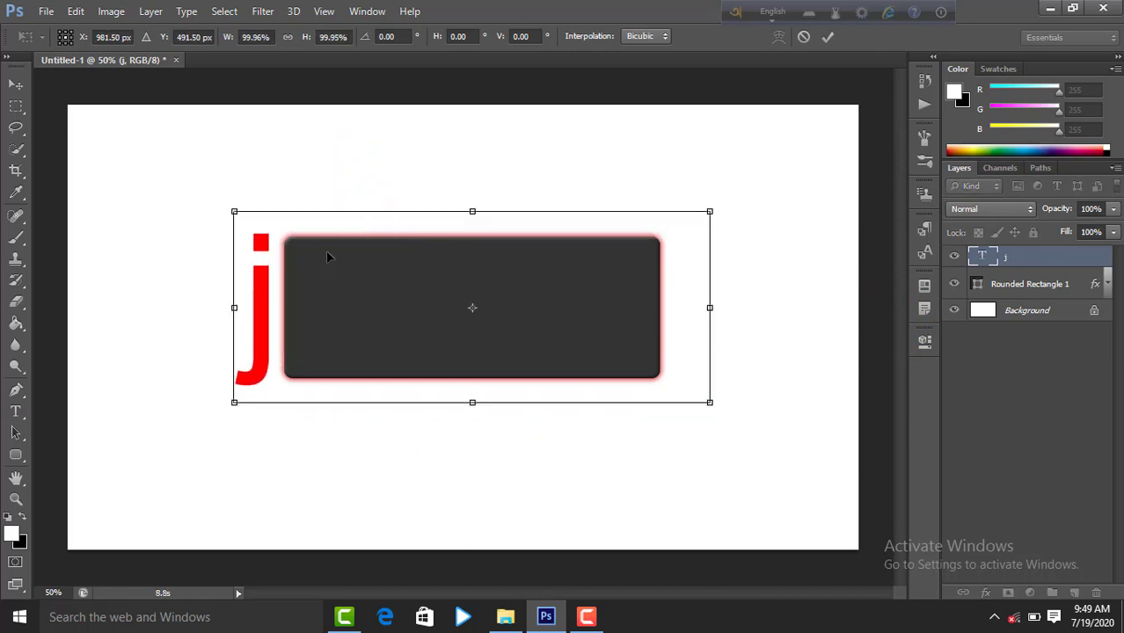
left_click_drag(708, 402, 796, 448)
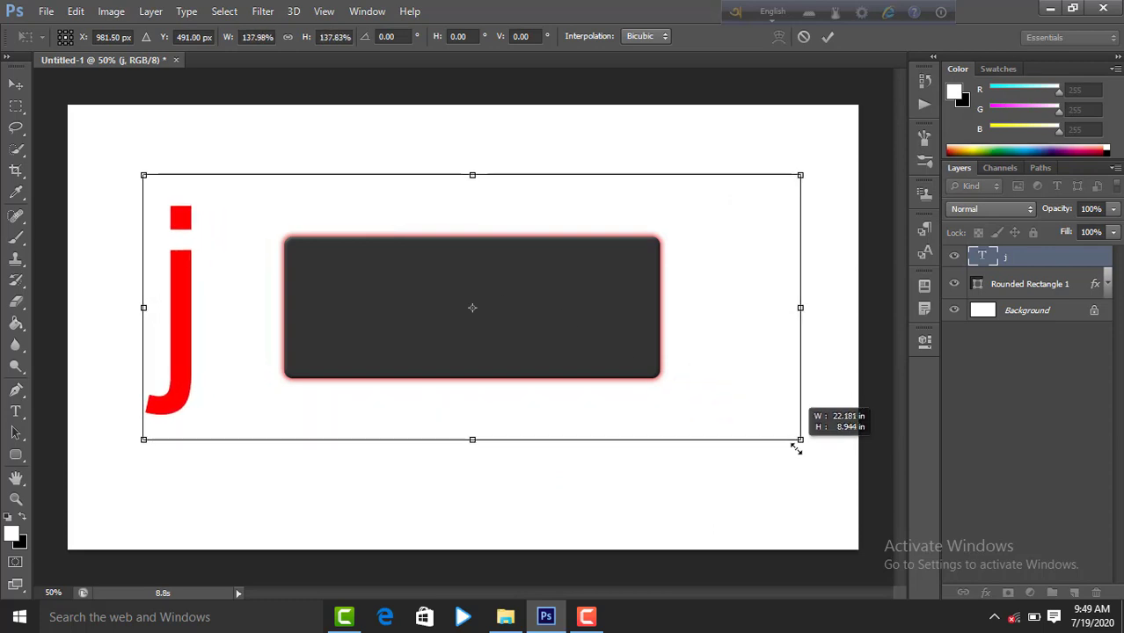
left_click_drag(225, 280, 301, 264)
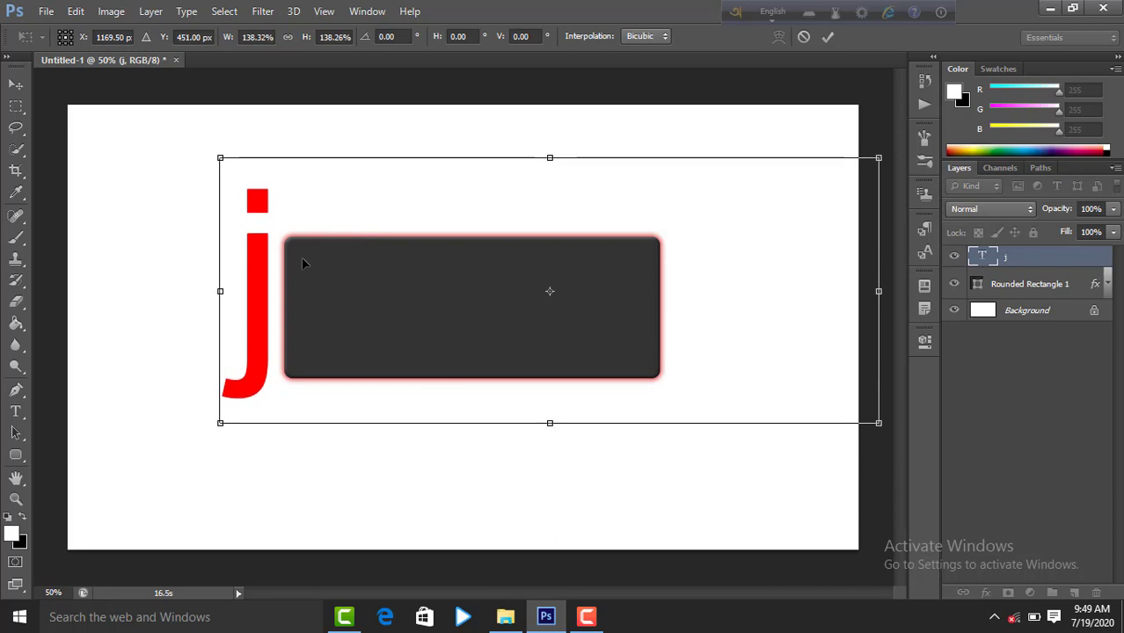
left_click_drag(302, 263, 301, 263)
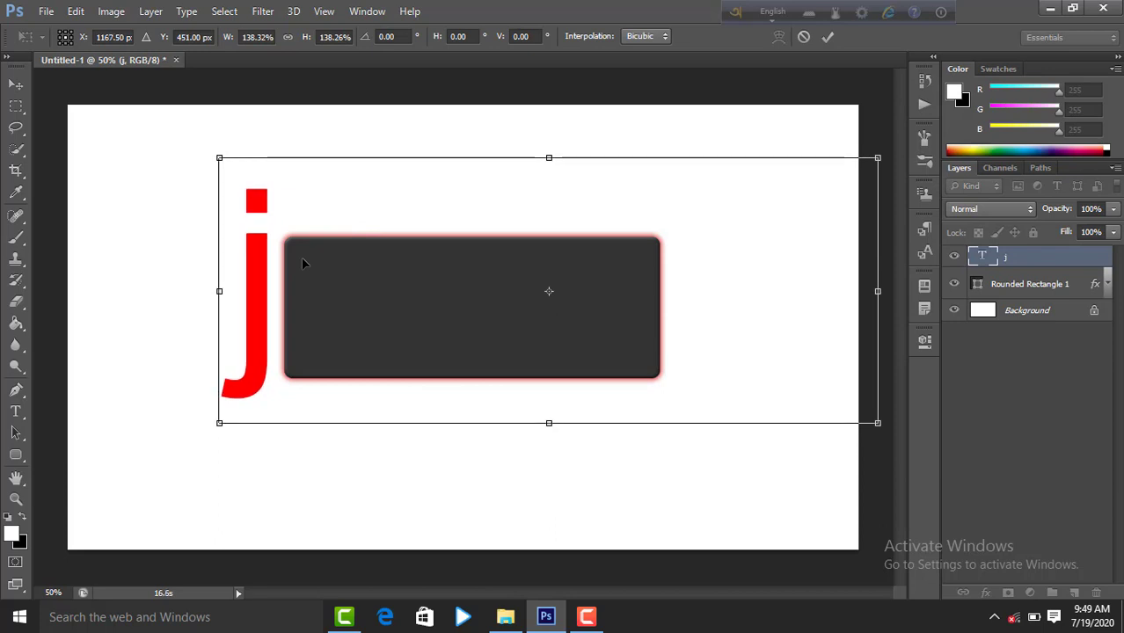
left_click(829, 36)
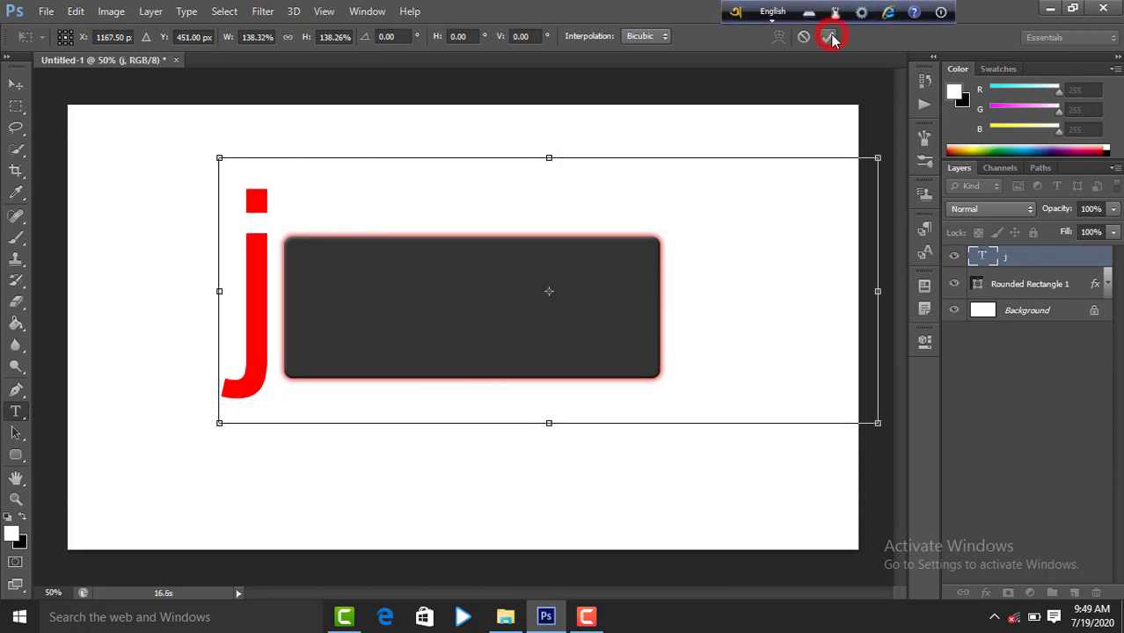
Add a Bevel & Emboss with an increased size to the j layer
right_click(1058, 266)
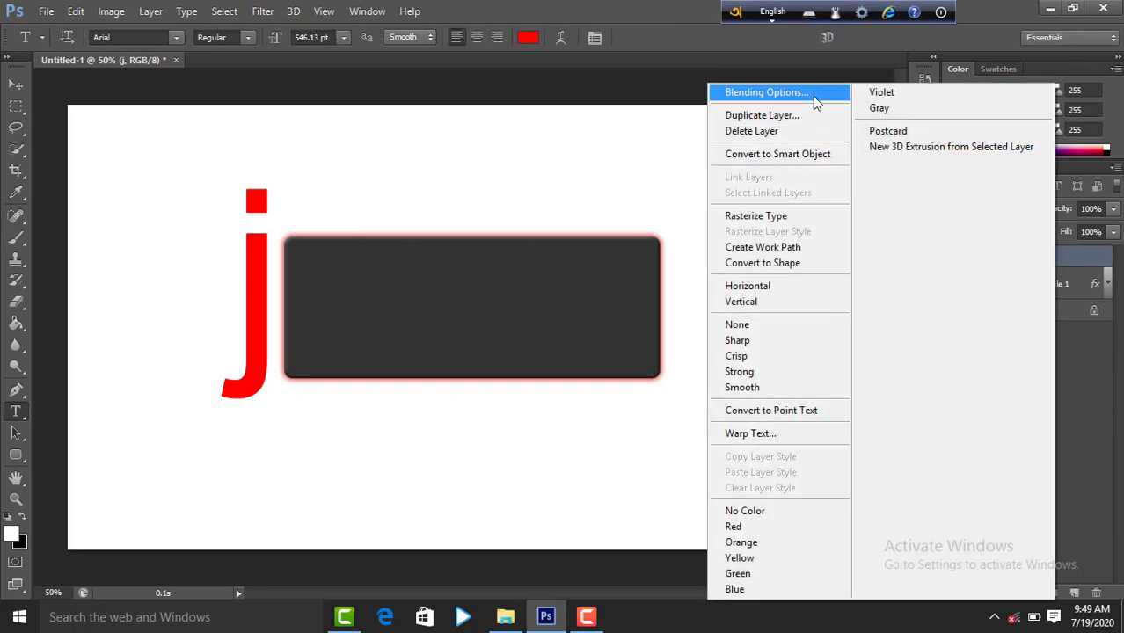
left_click(814, 98)
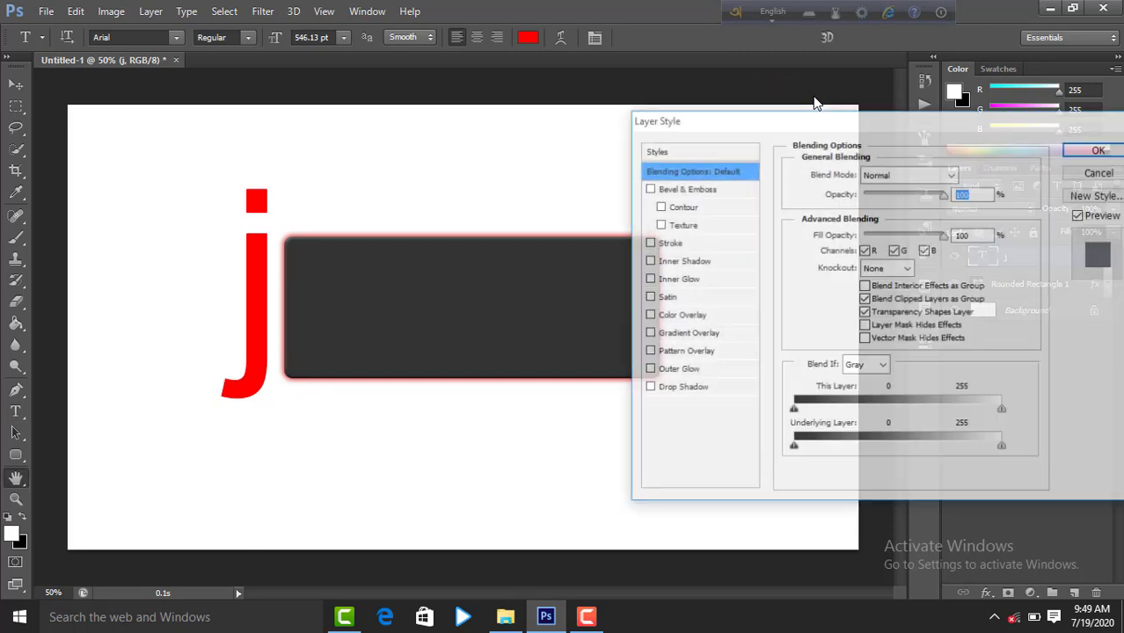
left_click(728, 189)
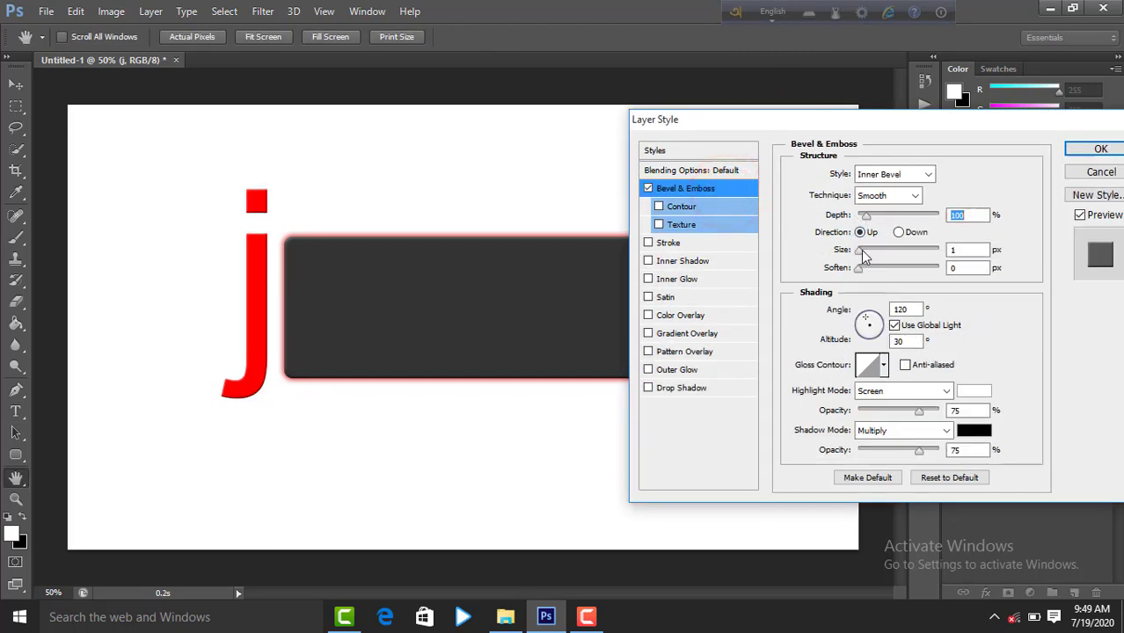
left_click_drag(860, 250, 862, 252)
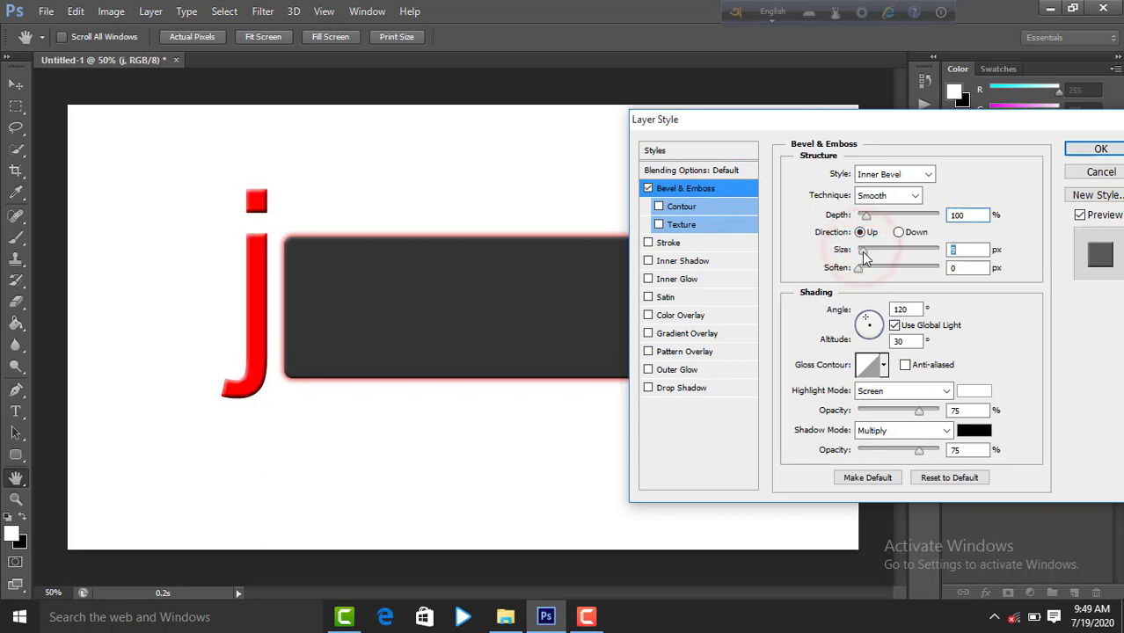
left_click_drag(863, 252, 917, 269)
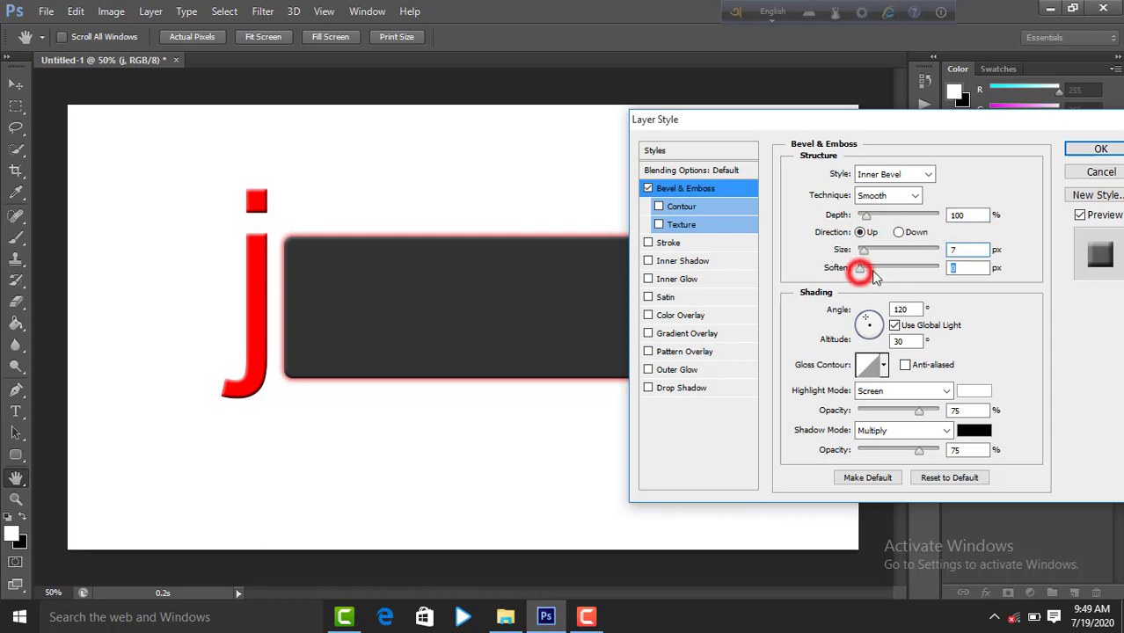
Set the j's bevel highlight to cc0000 and shadow to 330000, and enable Drop Shadow
left_click(968, 391)
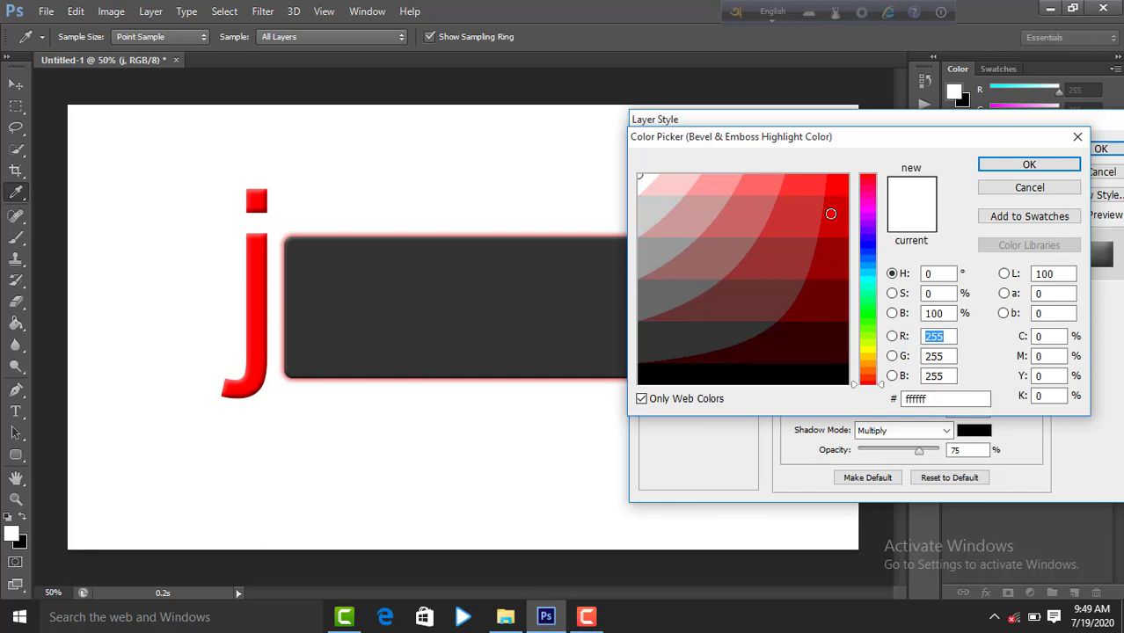
left_click(830, 213)
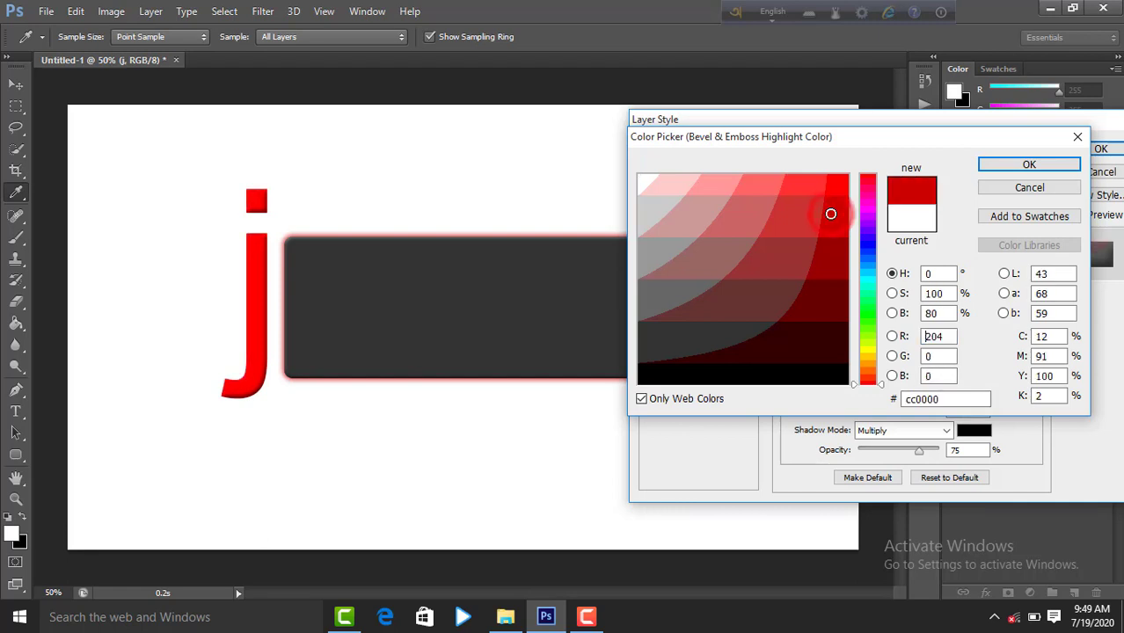
left_click(1047, 165)
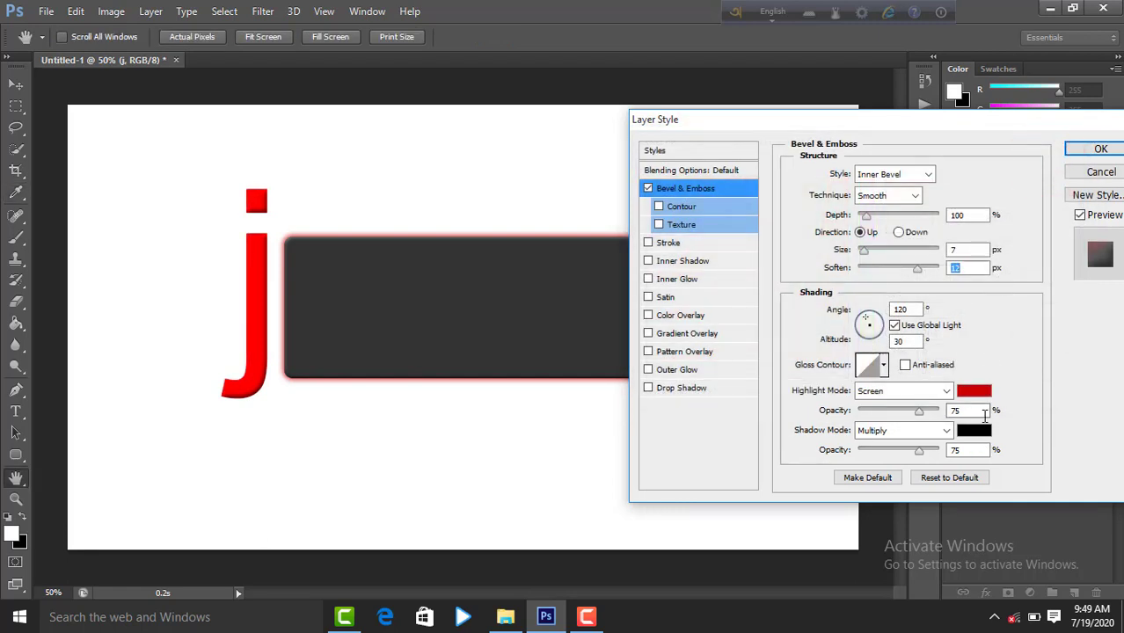
left_click(976, 430)
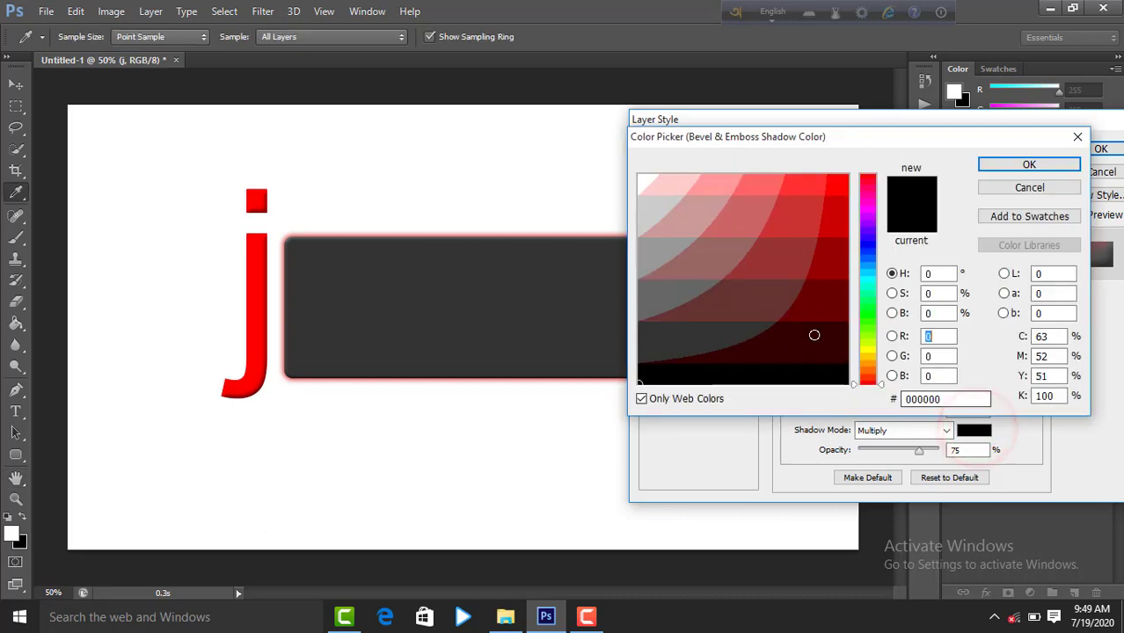
left_click(819, 348)
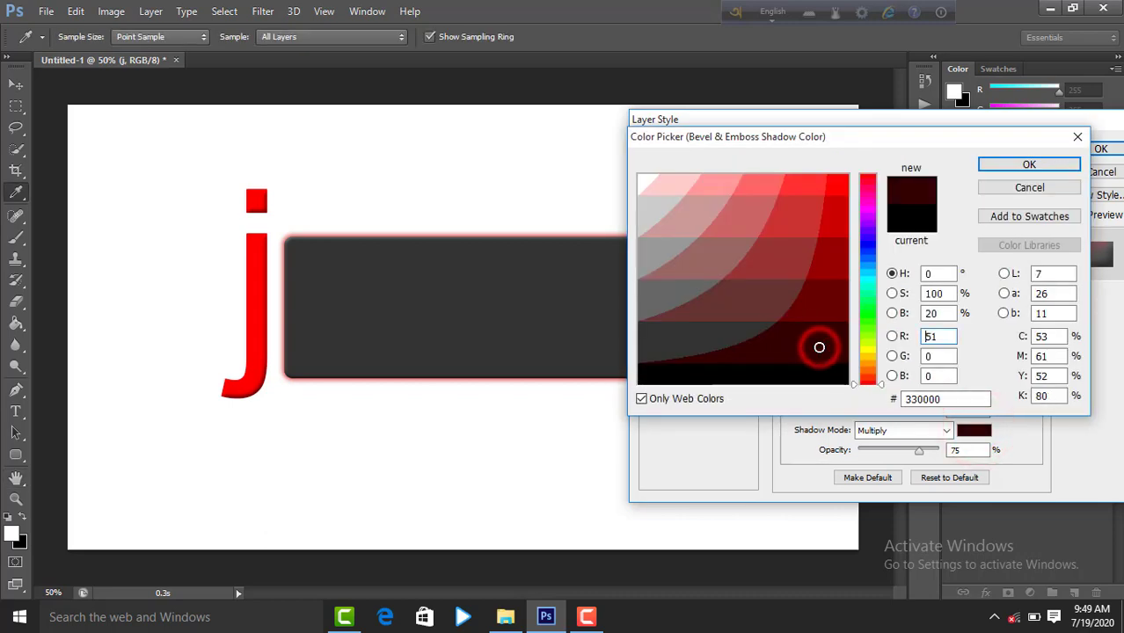
left_click(1065, 167)
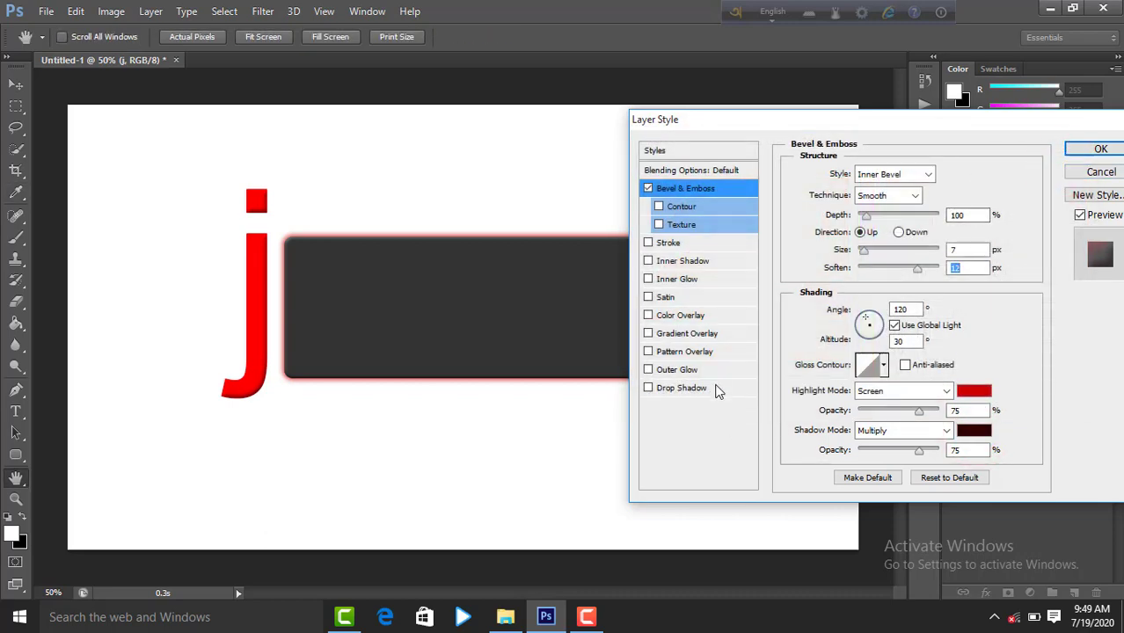
left_click(715, 388)
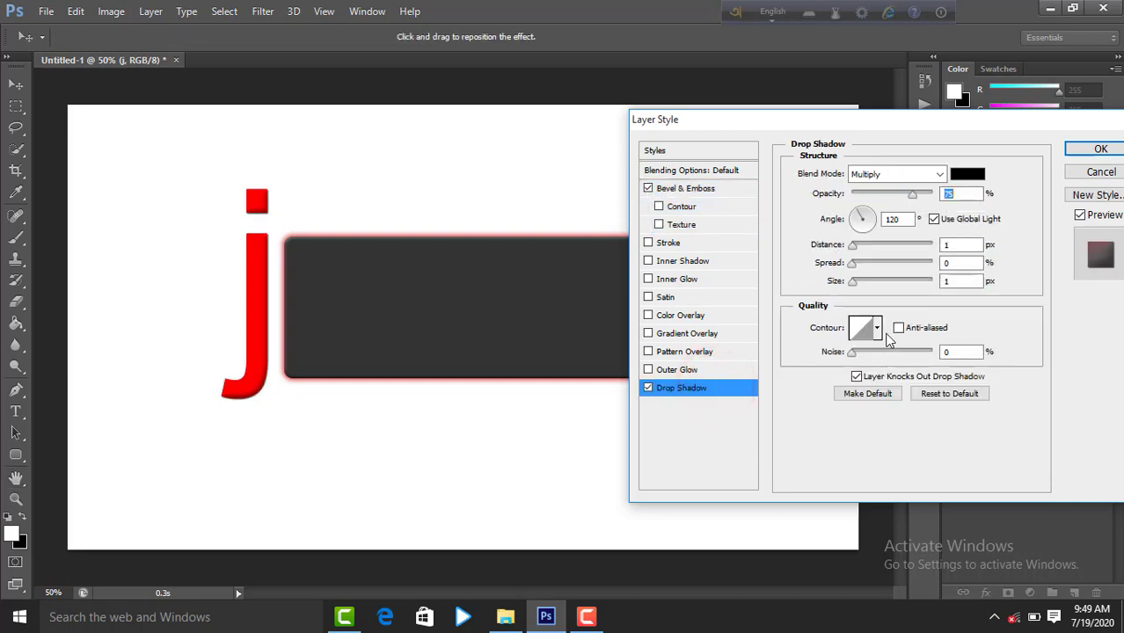
Make the j's drop shadow dark red 990000 with 10% spread and 24 px size, then apply
left_click_drag(852, 282, 866, 289)
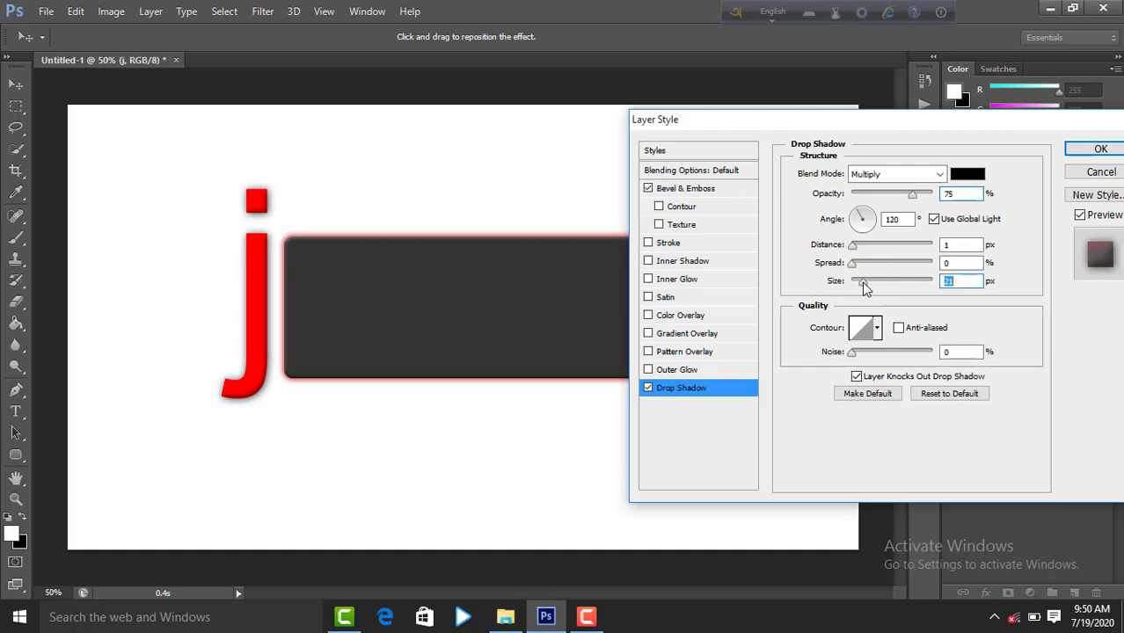
left_click(969, 175)
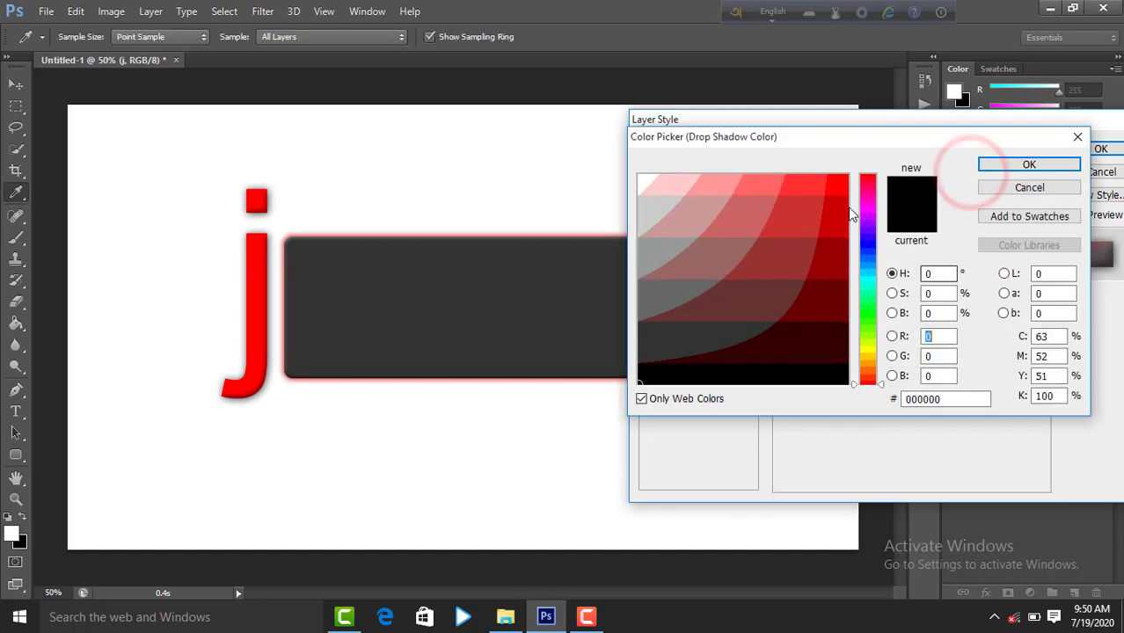
left_click(840, 209)
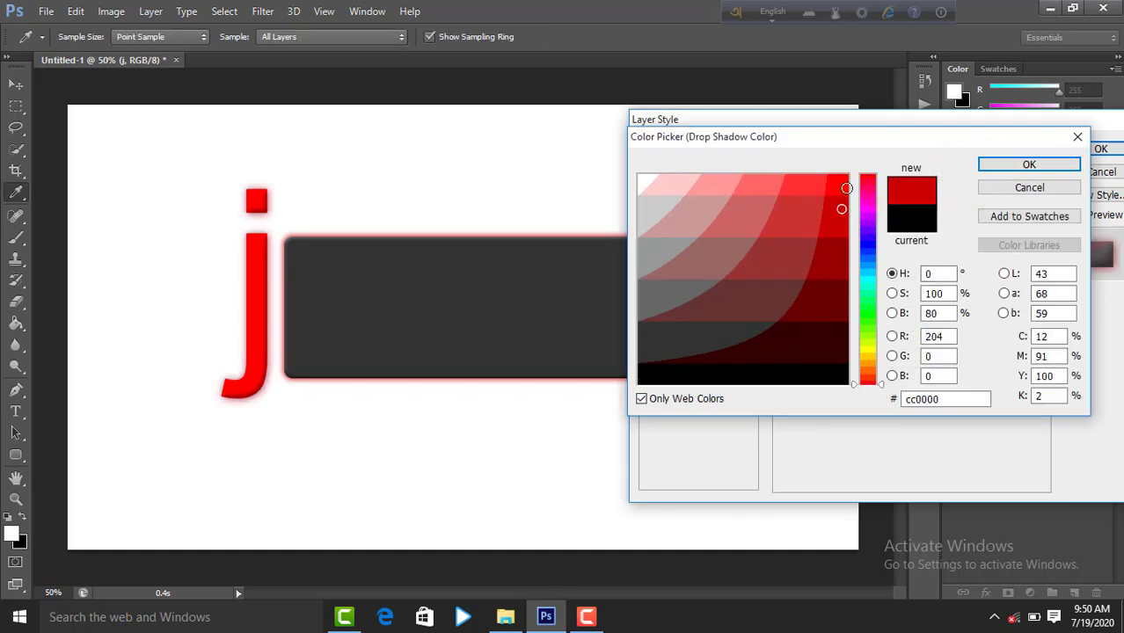
left_click(837, 264)
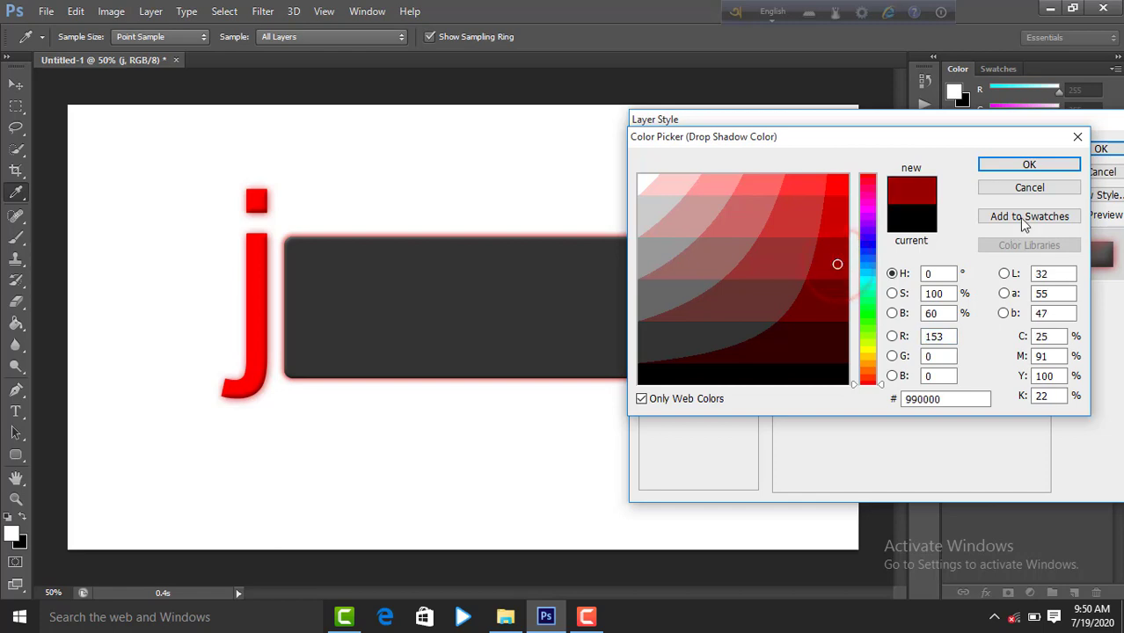
left_click(1030, 166)
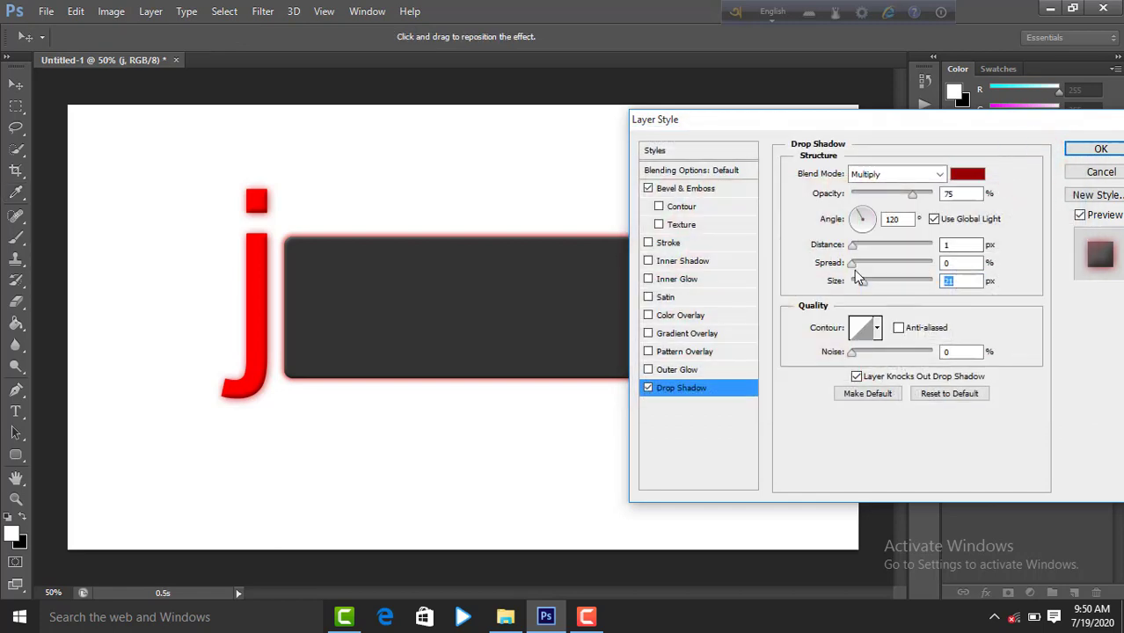
left_click_drag(851, 263, 864, 289)
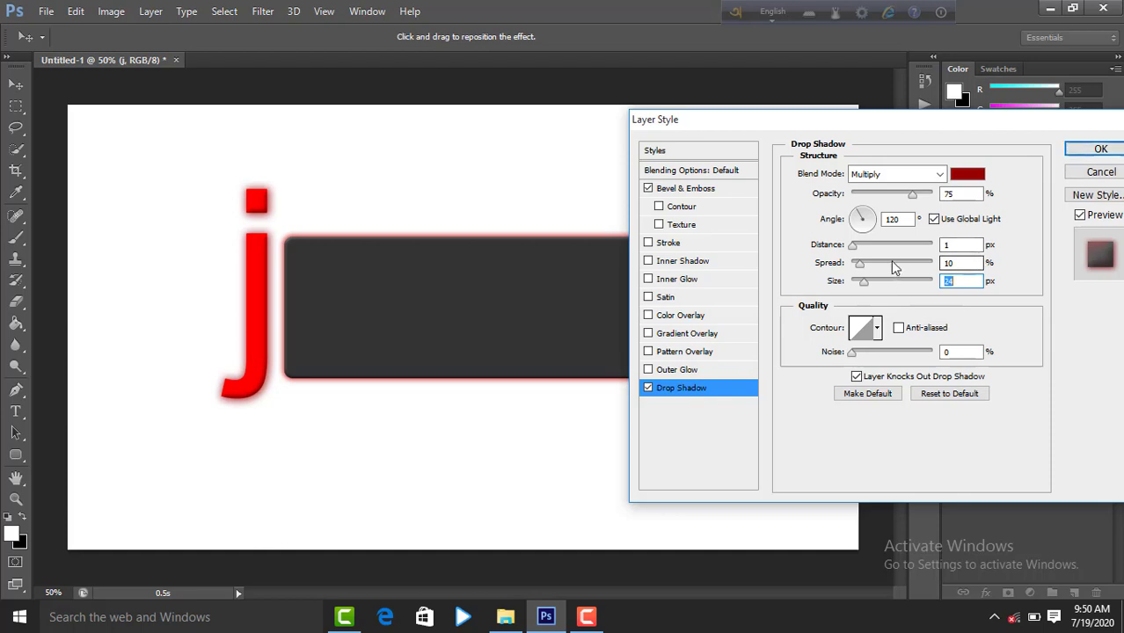
left_click(1101, 149)
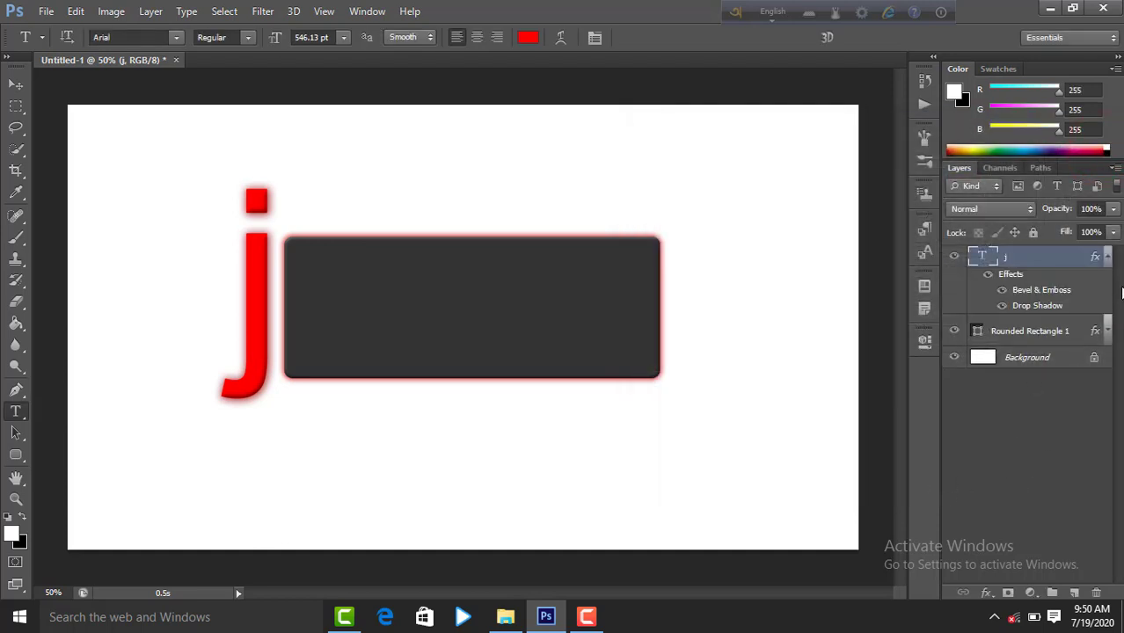
Draw a text box above the dark bar and type 'aaz'
left_click(1109, 258)
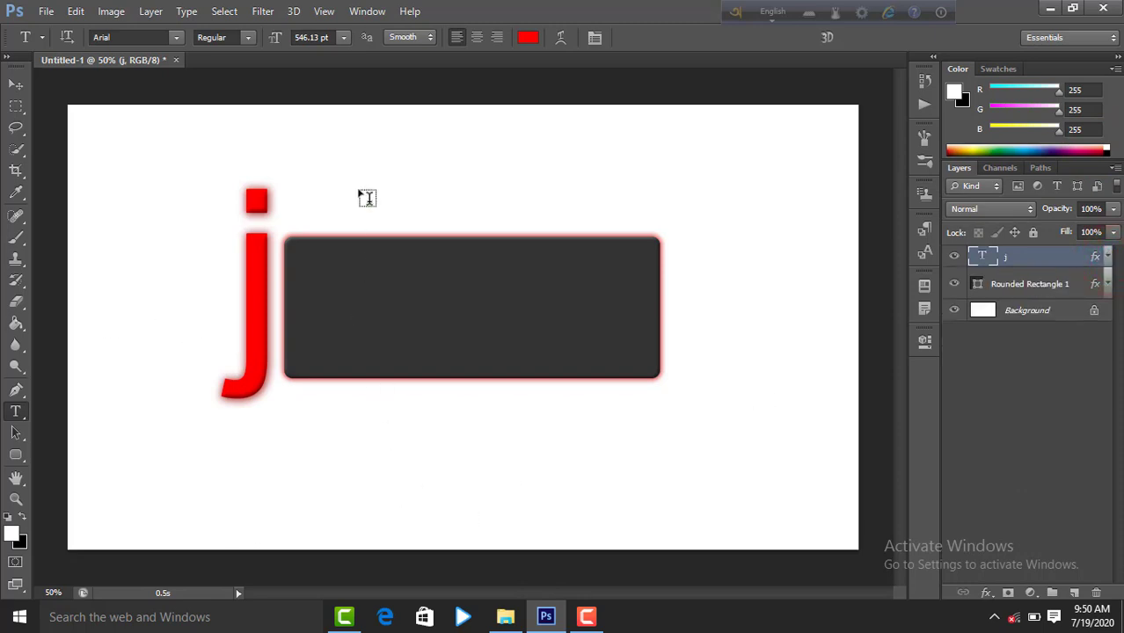
left_click(338, 147)
left_click_drag(392, 156, 846, 363)
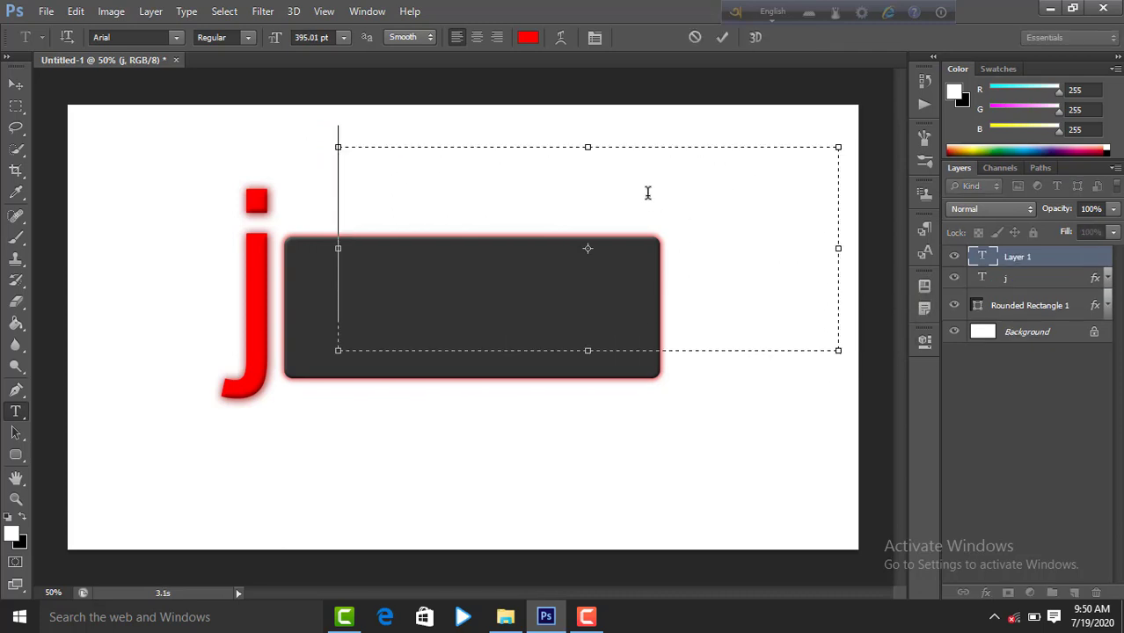
type("aaz")
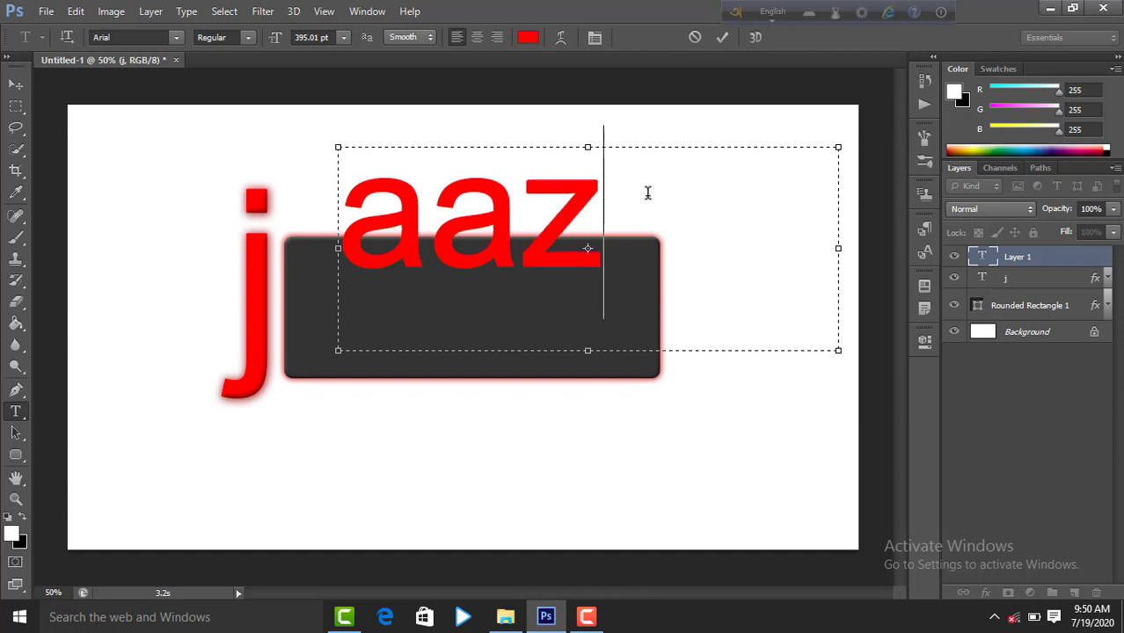
Set the aaz text in Georgia at 465.01 pt and commit it
left_click_drag(605, 199, 488, 125)
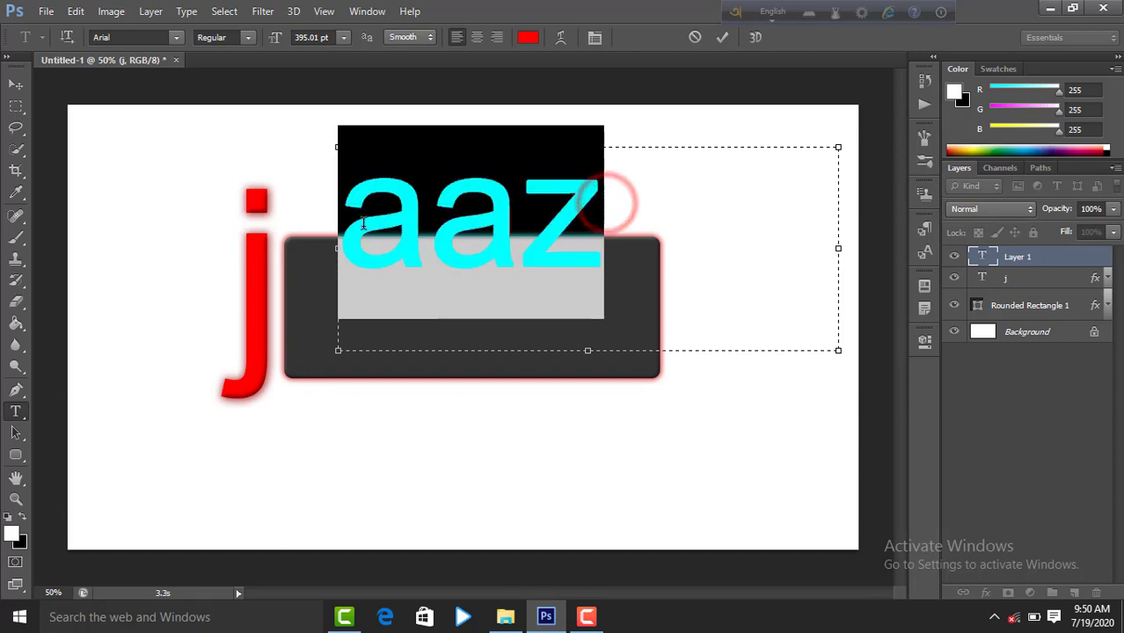
left_click(595, 37)
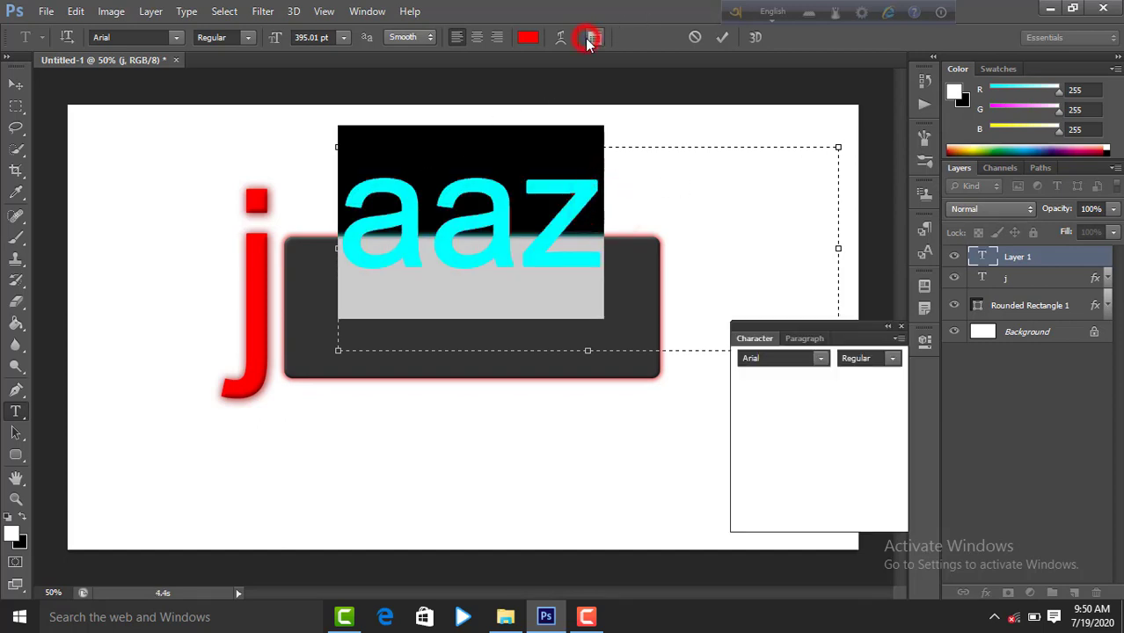
left_click(821, 358)
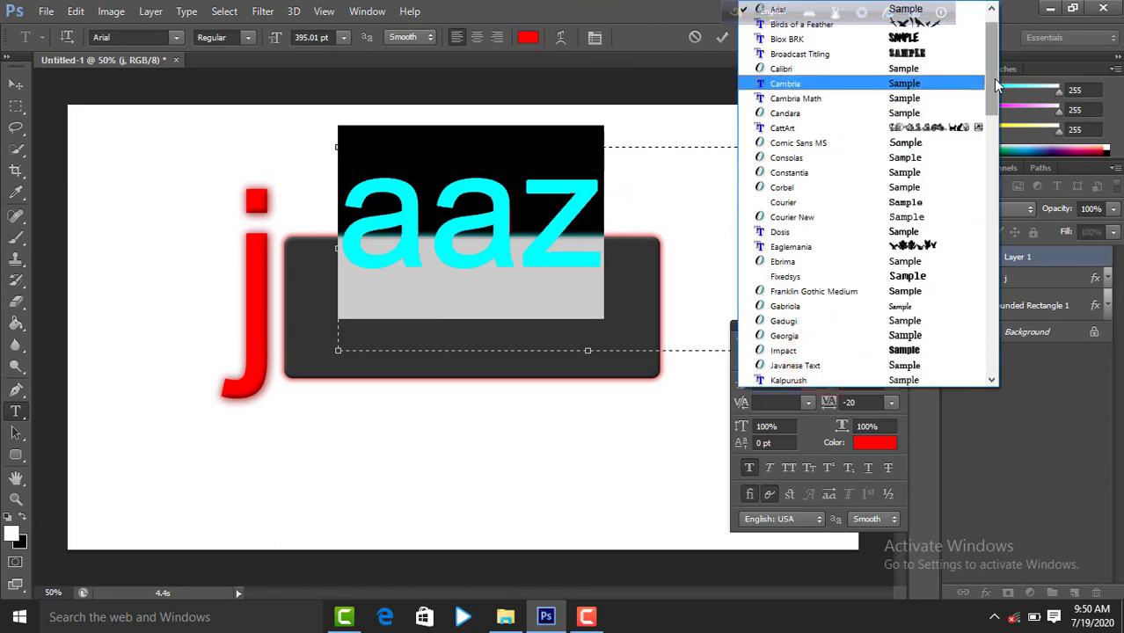
left_click_drag(996, 79, 994, 135)
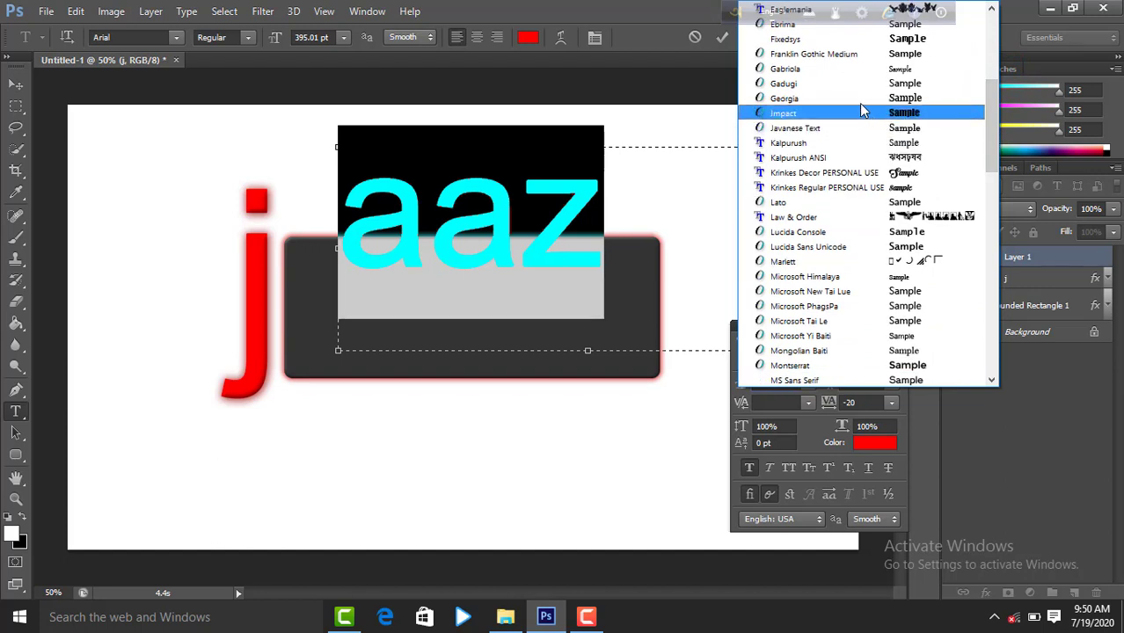
left_click(857, 104)
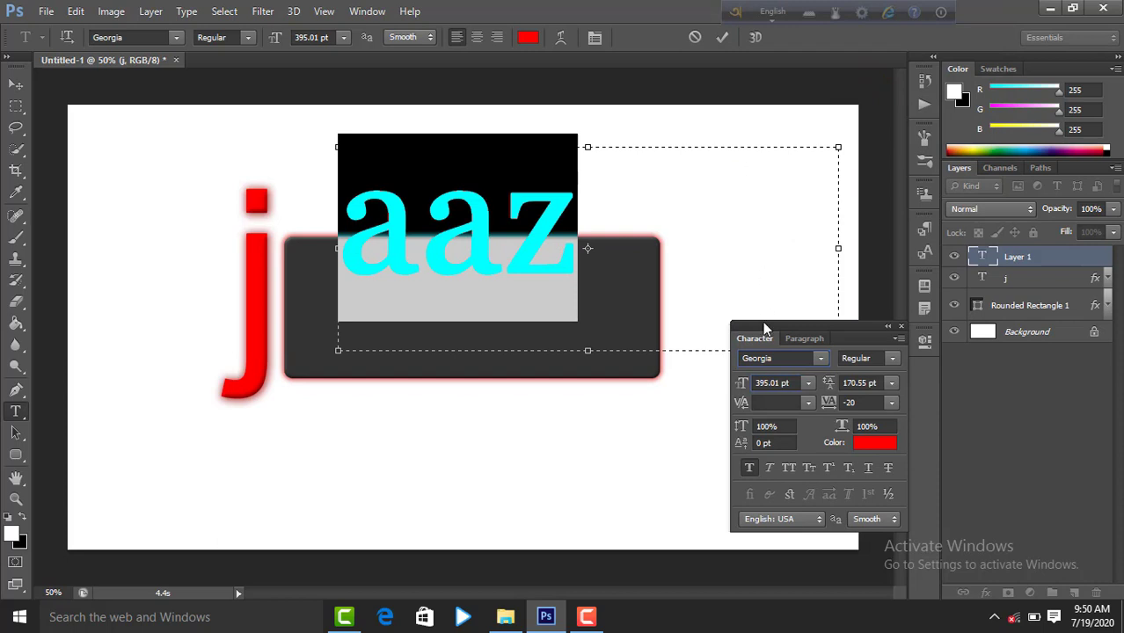
left_click_drag(741, 384, 798, 384)
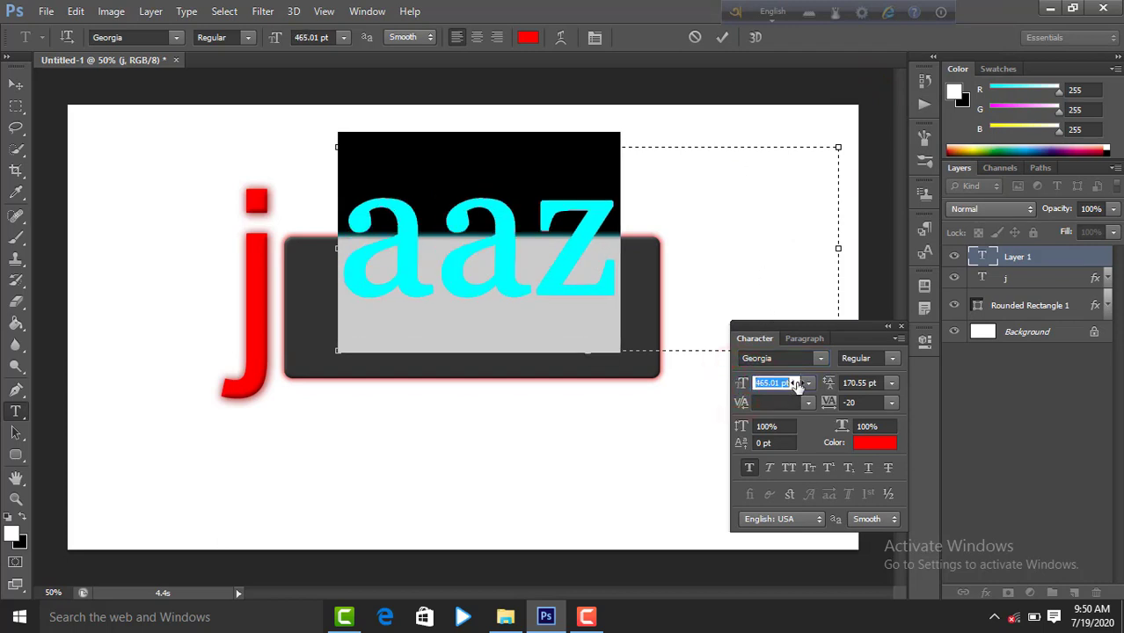
left_click(723, 37)
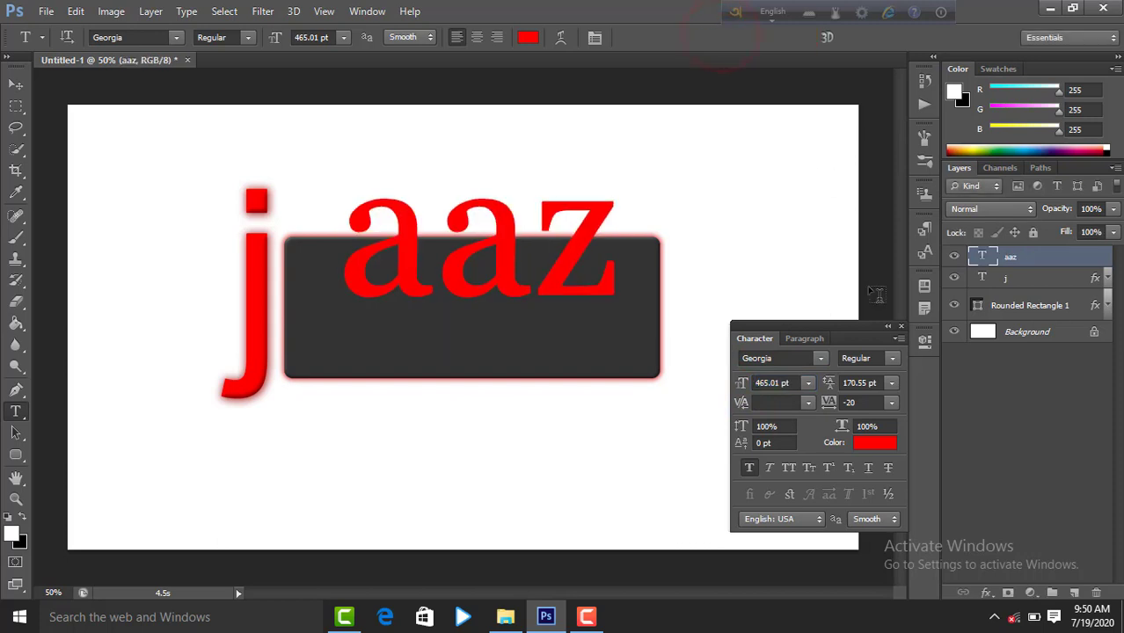
Move the aaz text down onto the bar and scale it to about 114%
left_click(900, 327)
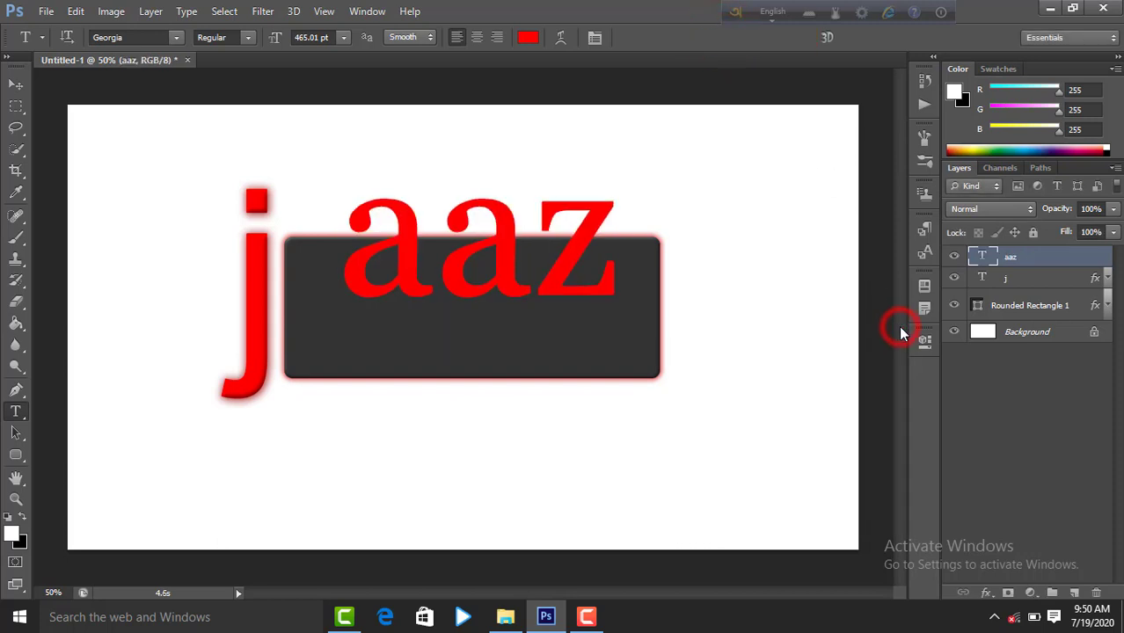
key("ctrl+t")
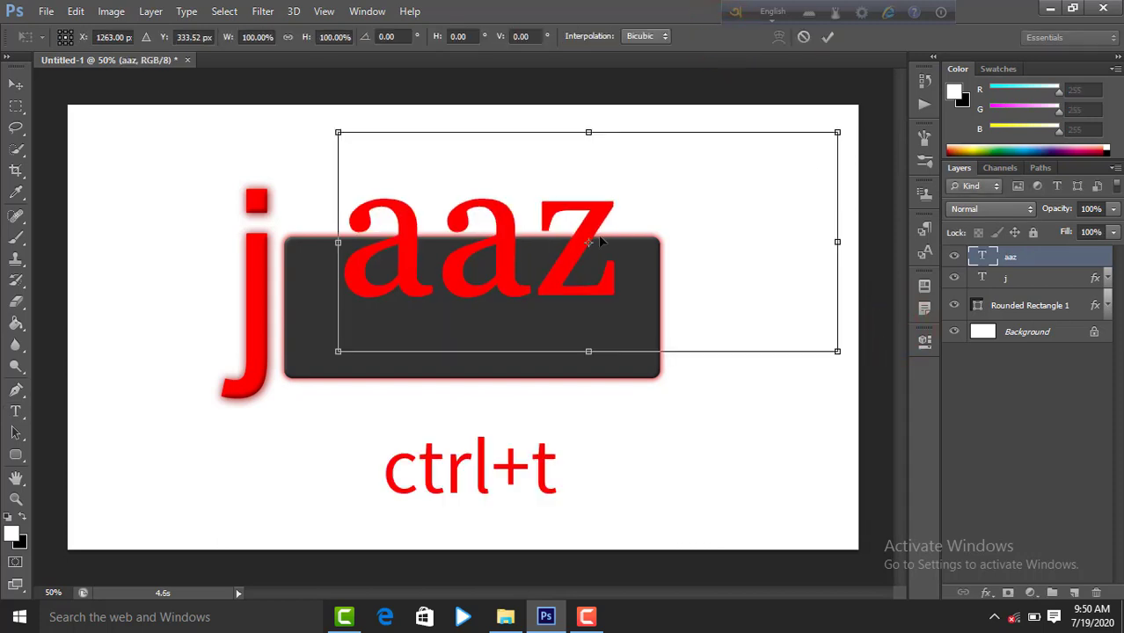
left_click_drag(523, 182, 508, 235)
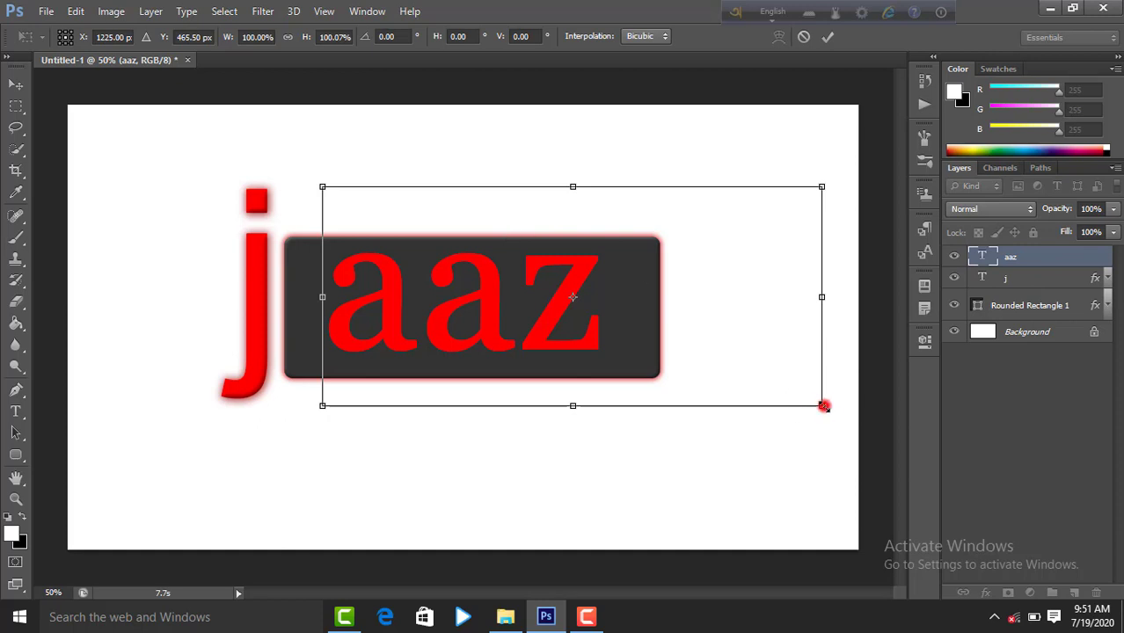
left_click_drag(823, 405, 856, 424)
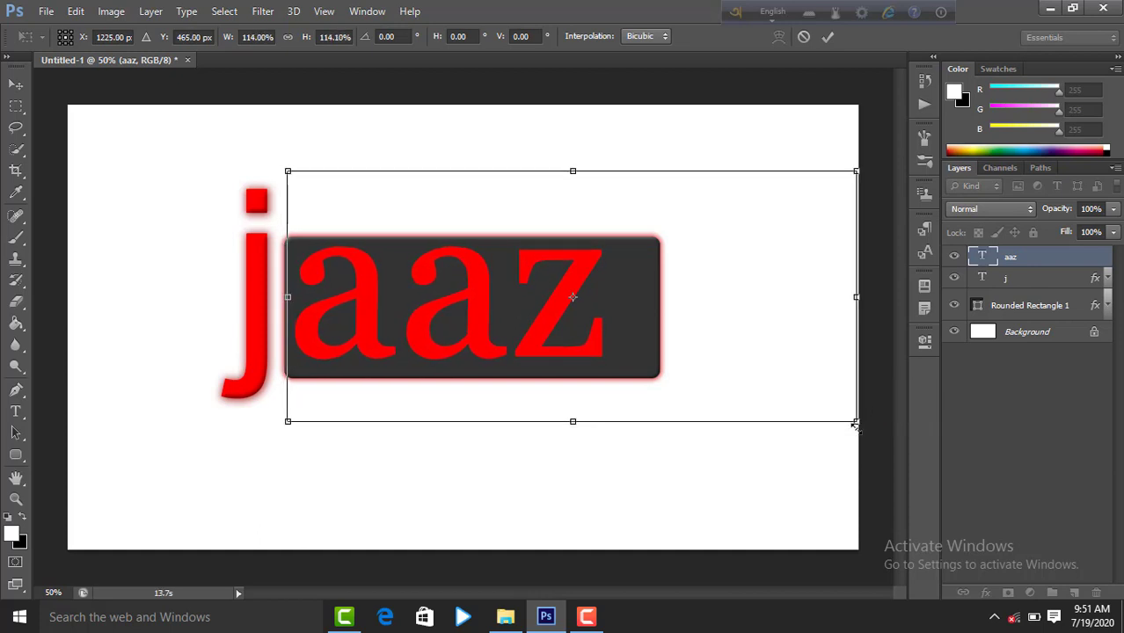
Nudge aaz into place inside the bar beside the j and apply the transform
left_click_drag(506, 218, 522, 225)
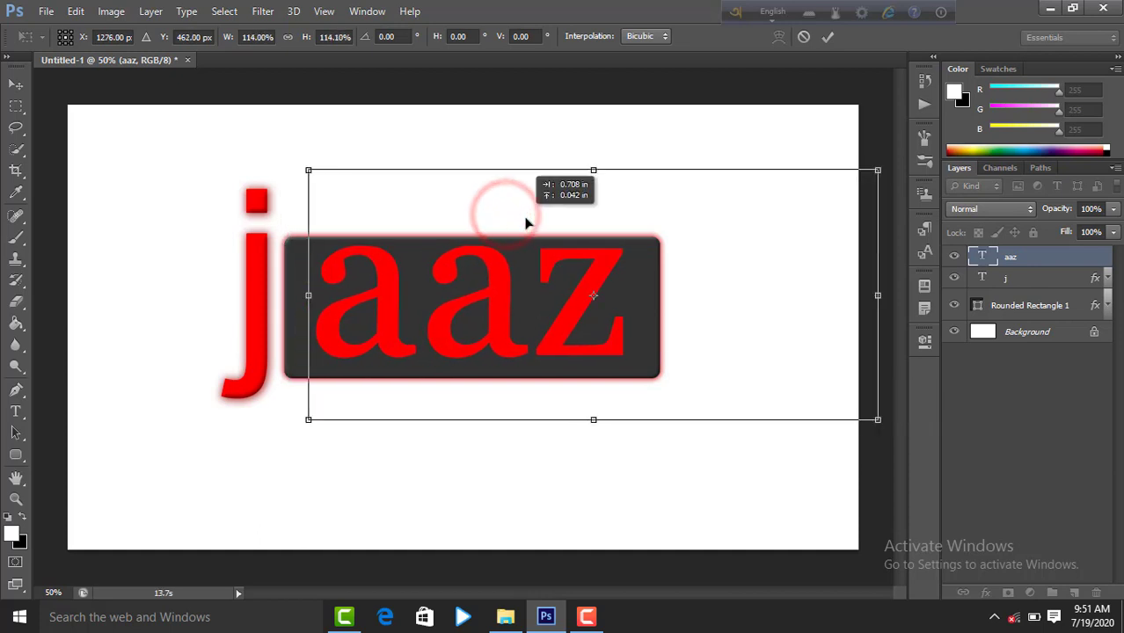
key("Down")
key("Down")
key("Down")
key("Down")
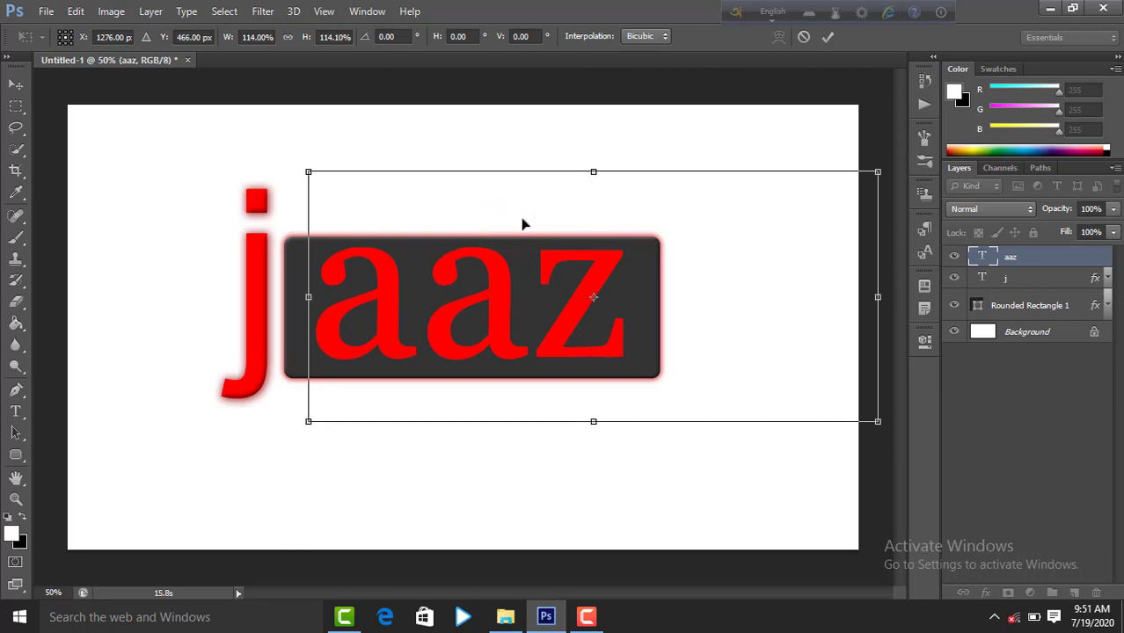
key("Left")
key("Left")
key("Left")
key("Left")
key("Left")
key("Right")
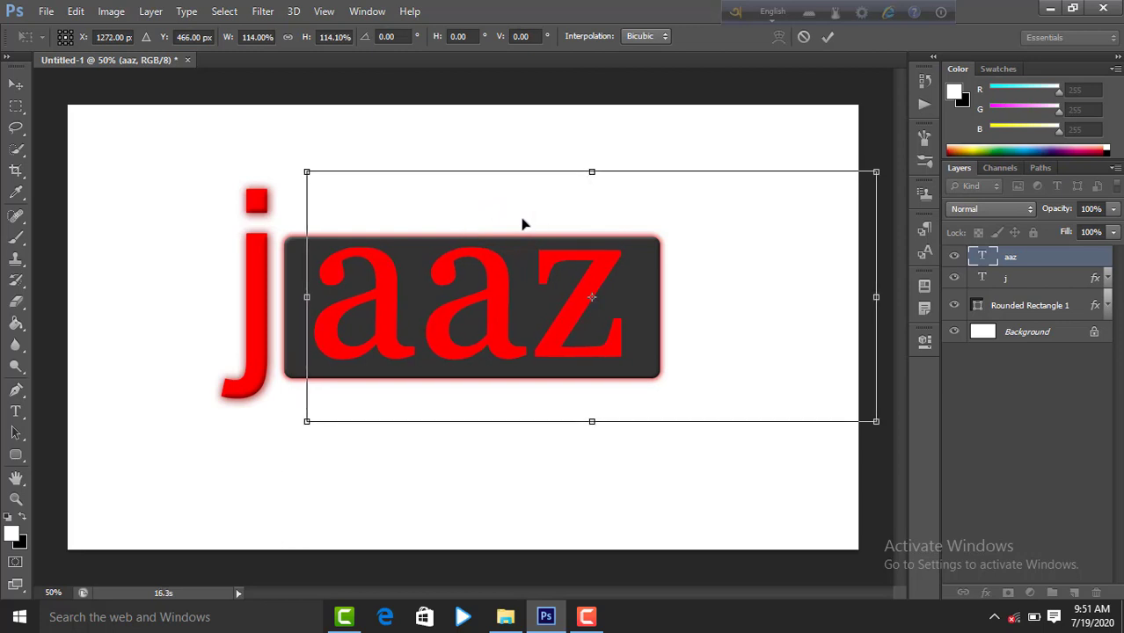
key("Right")
key("Down")
key("Down")
key("Down")
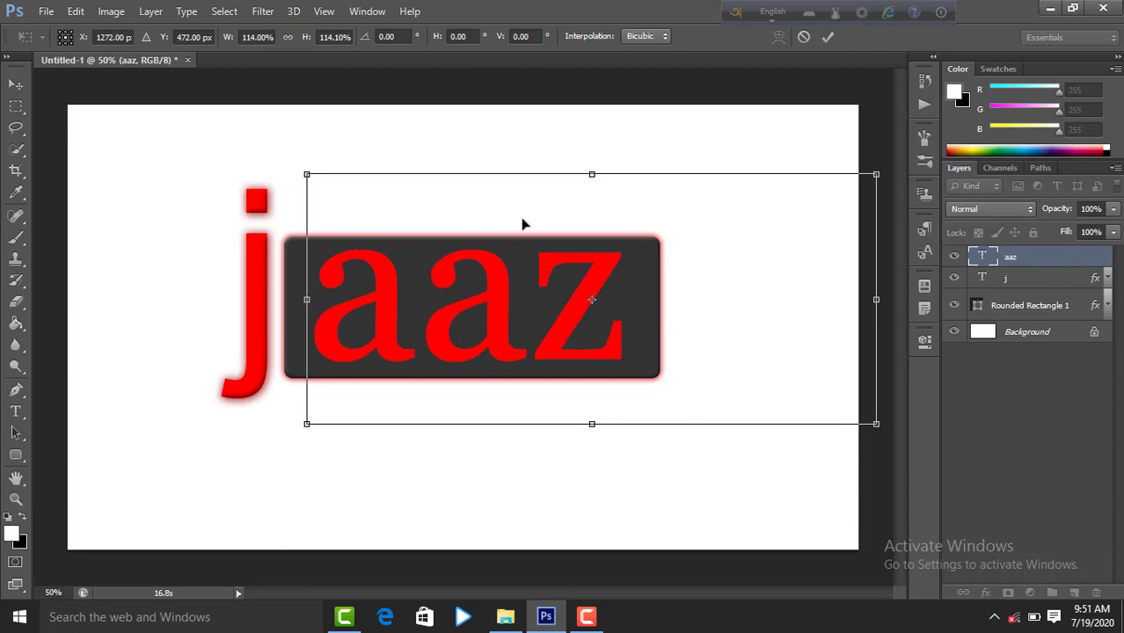
key("Down")
key("Down")
key("Down")
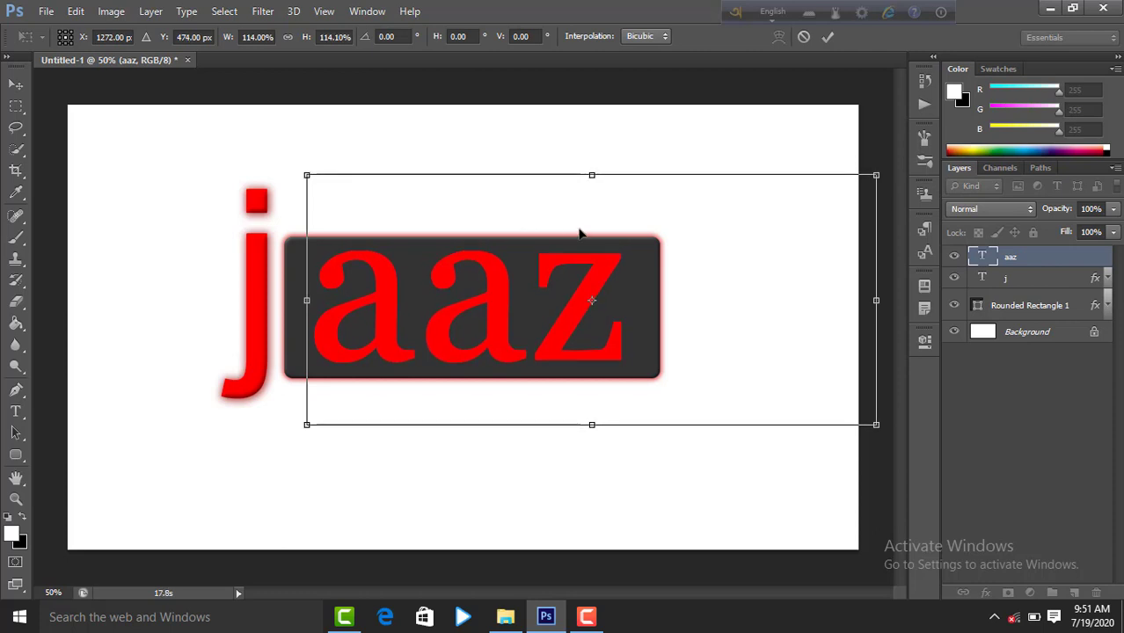
key("Up")
key("Up")
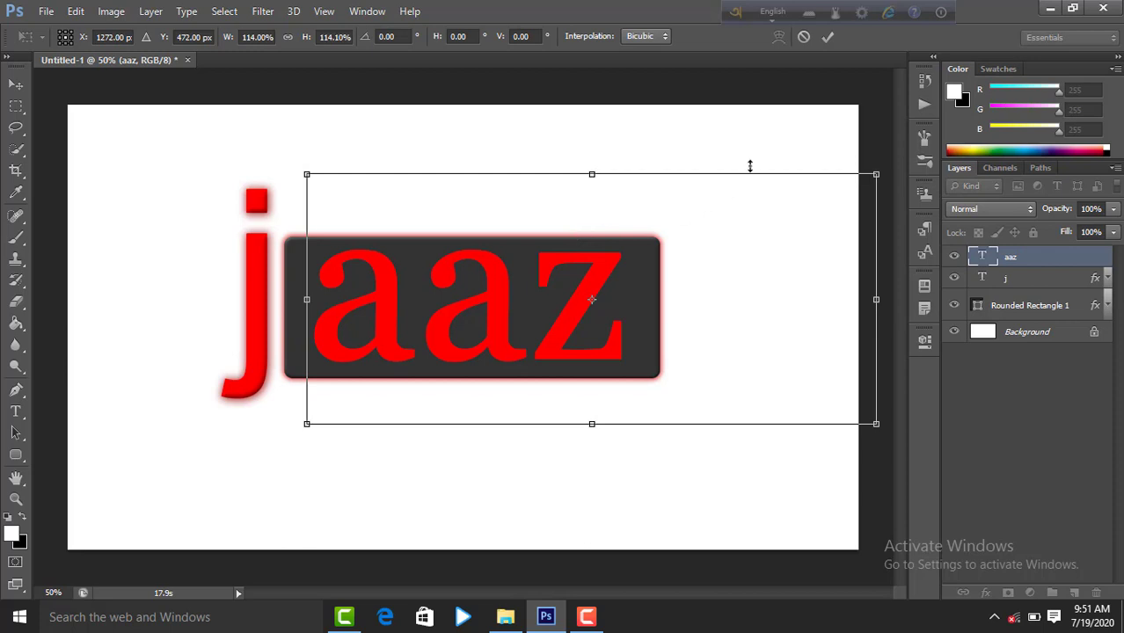
left_click(827, 36)
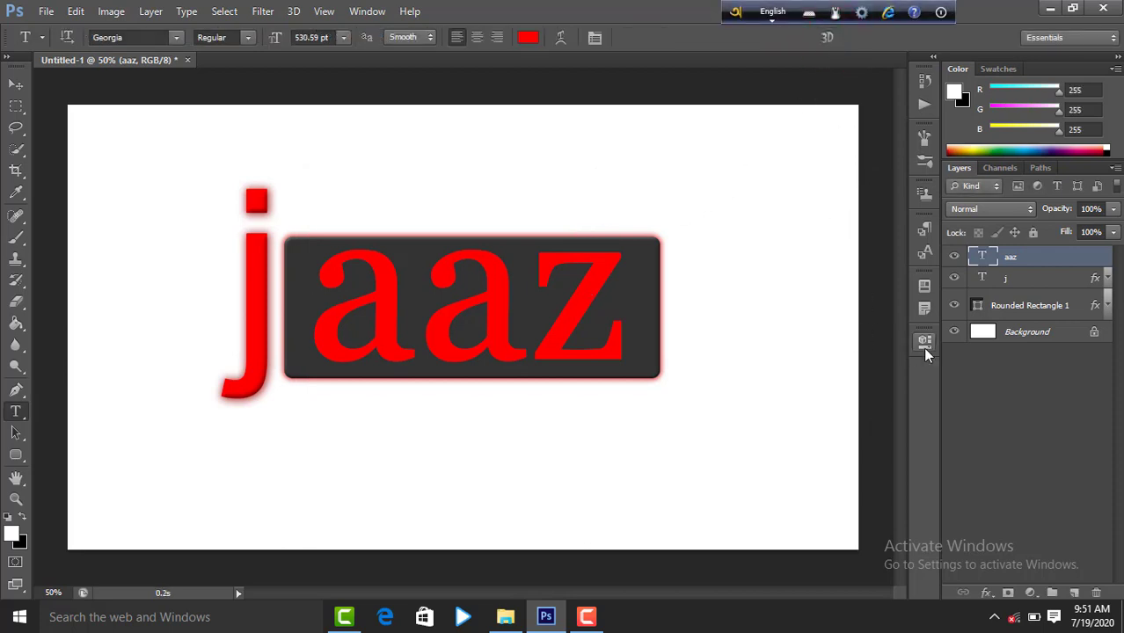
Group the j and Rounded Rectangle 1 layers into Group 1, then select aaz
left_click(1075, 309)
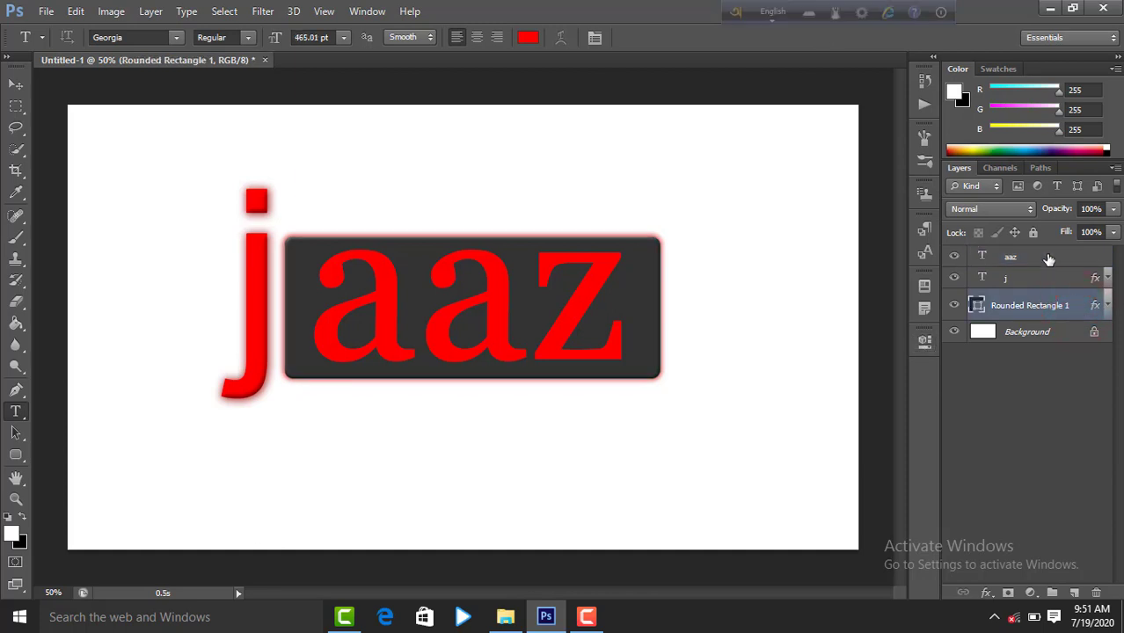
left_click(1054, 279)
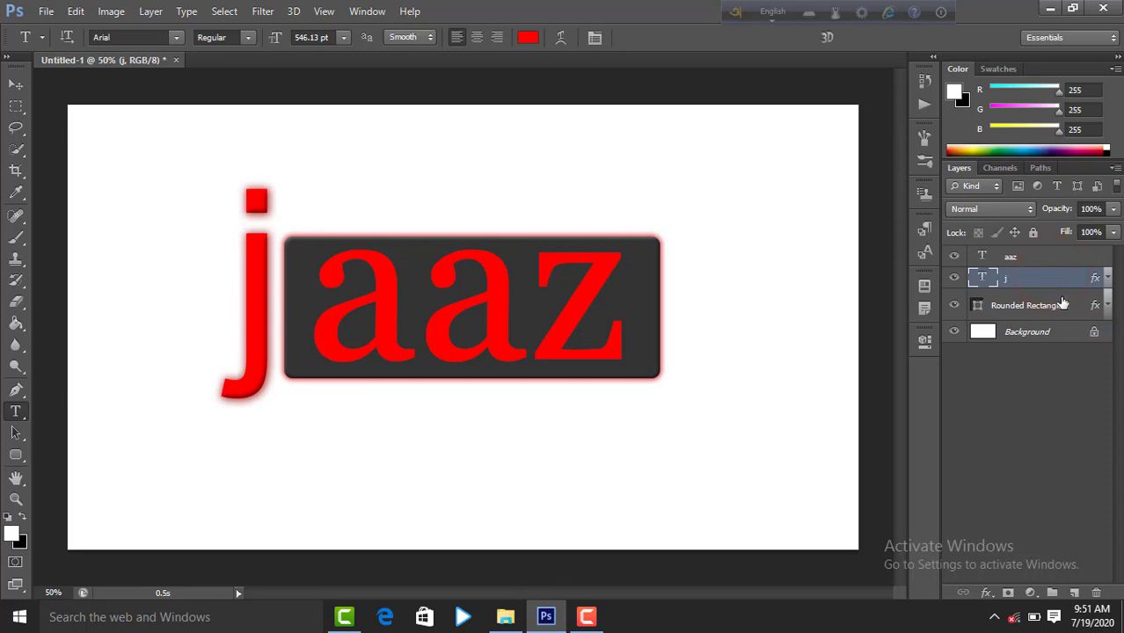
left_click(1062, 304, "shift")
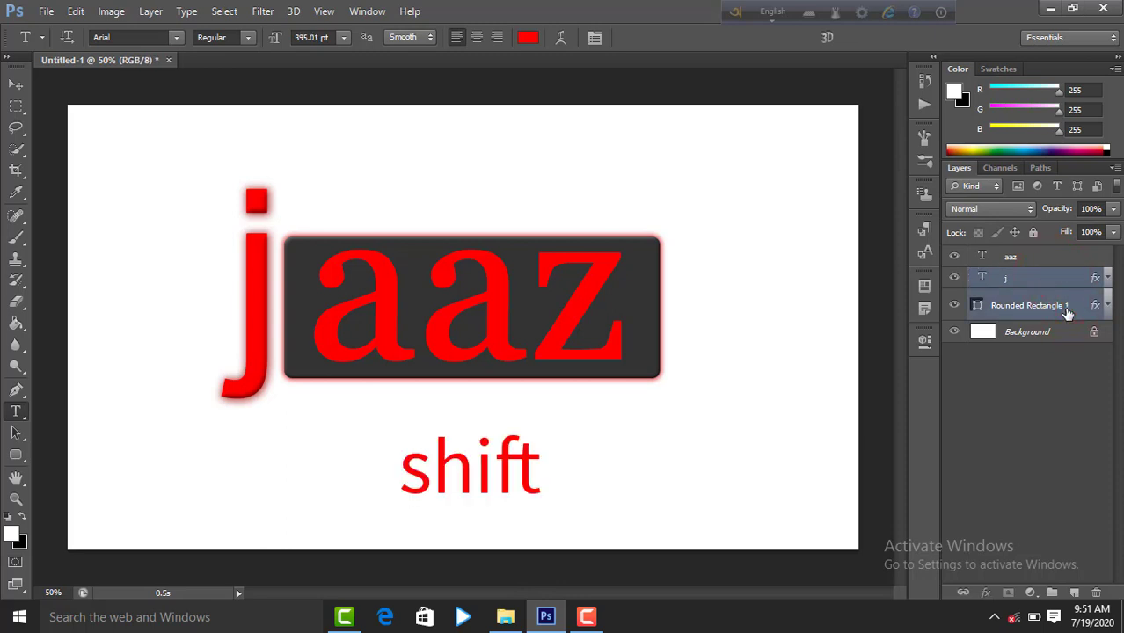
key("ctrl+g")
left_click(954, 277)
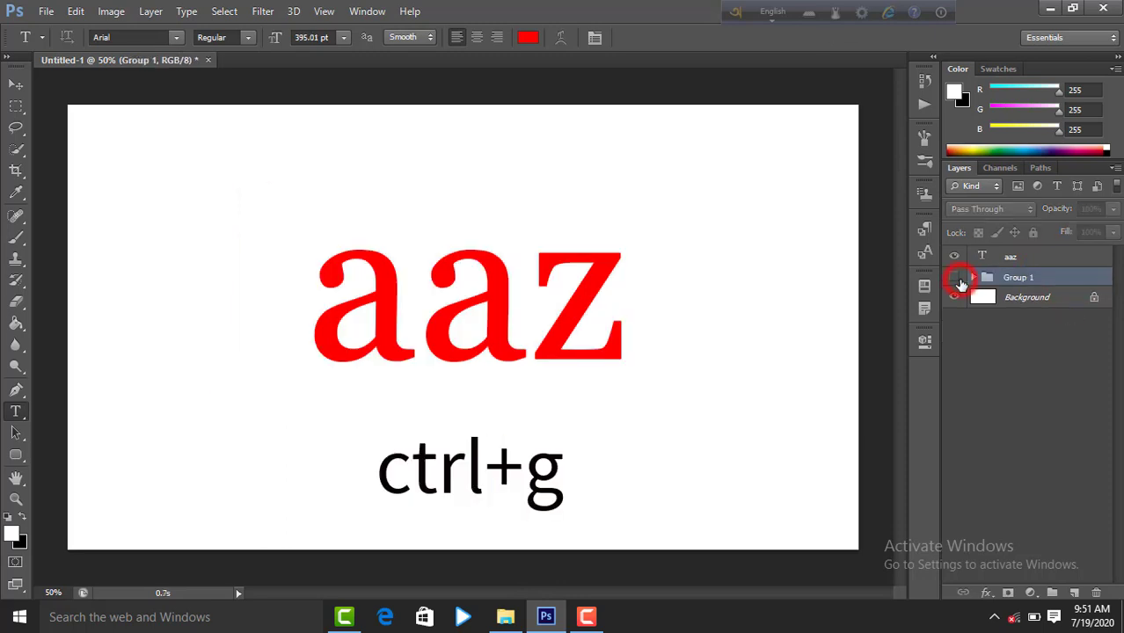
left_click(954, 278)
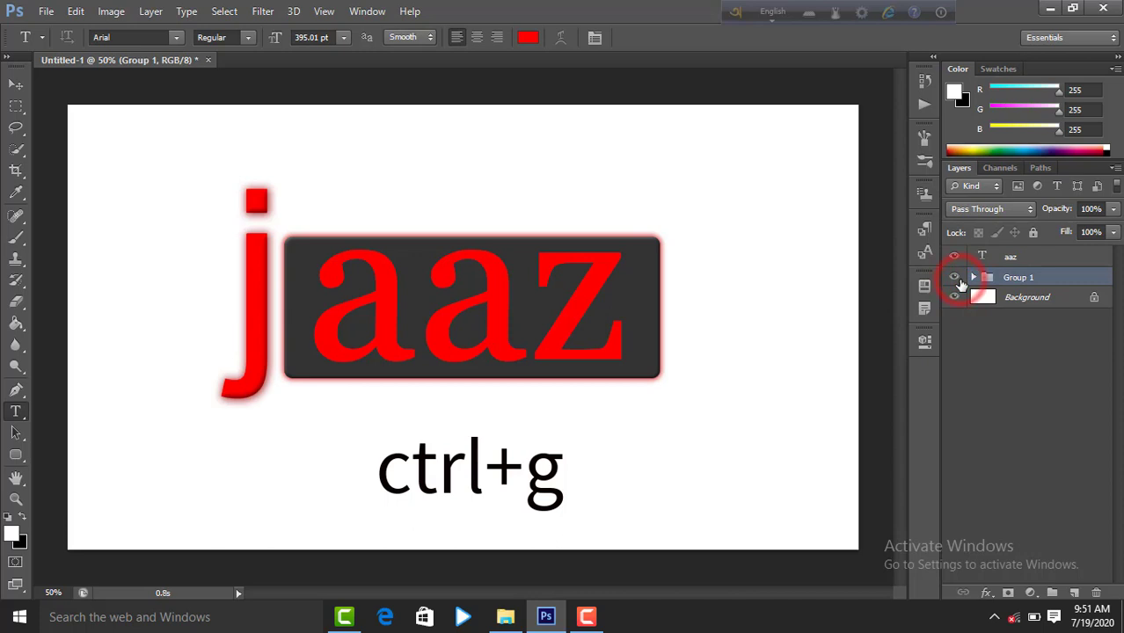
left_click(1046, 262)
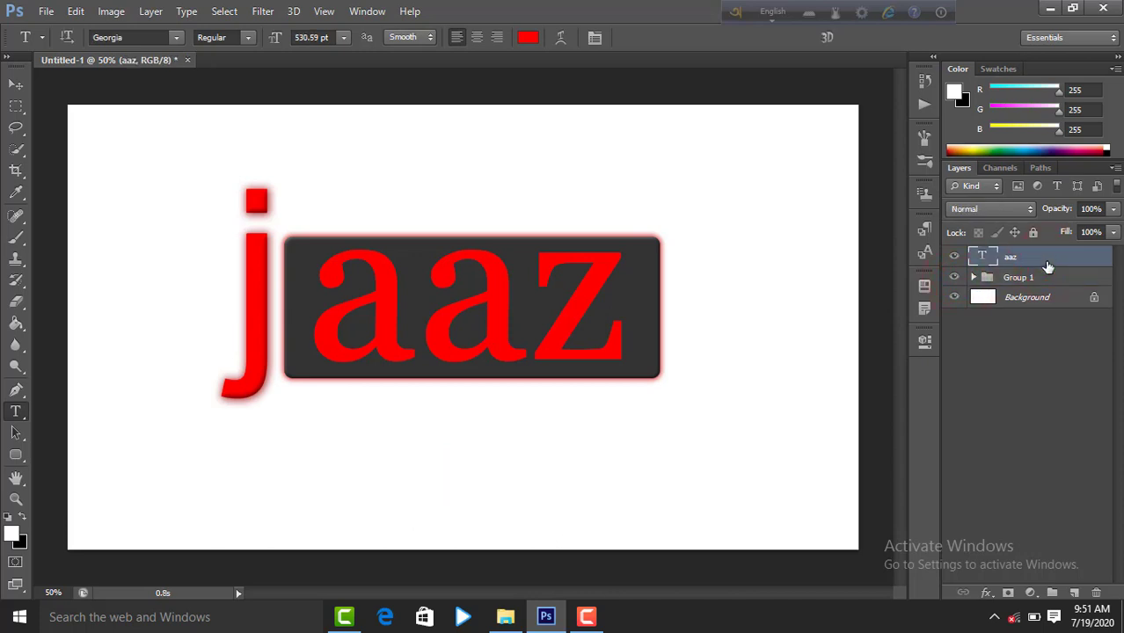
Give Group 1 an inverted layer mask from the aaz letter selection
left_click(984, 258, "ctrl")
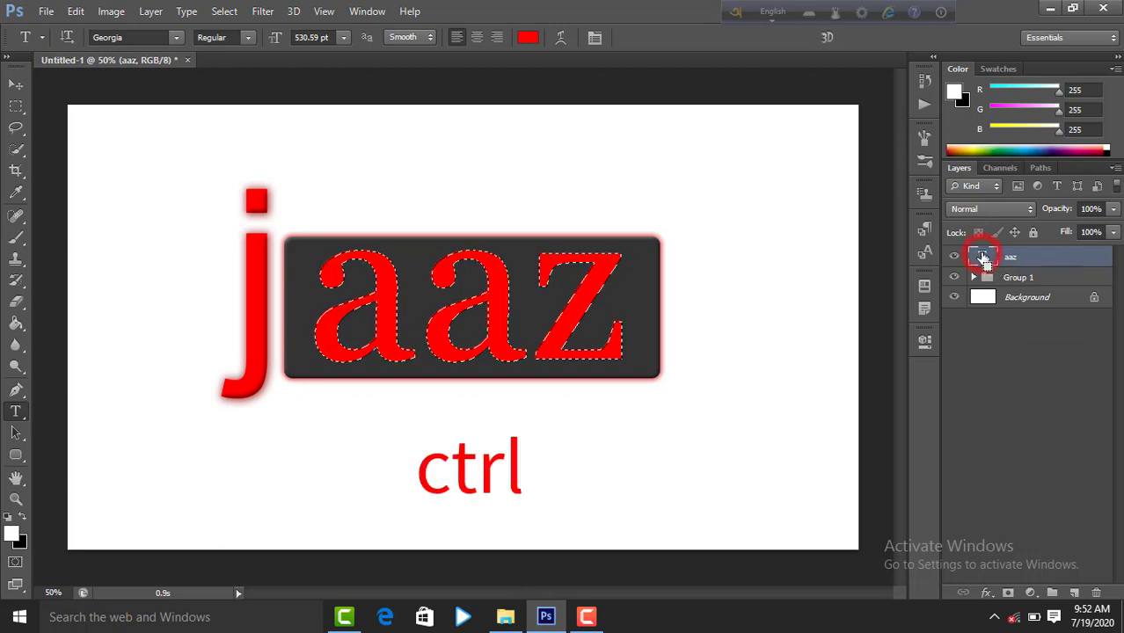
left_click(1073, 277)
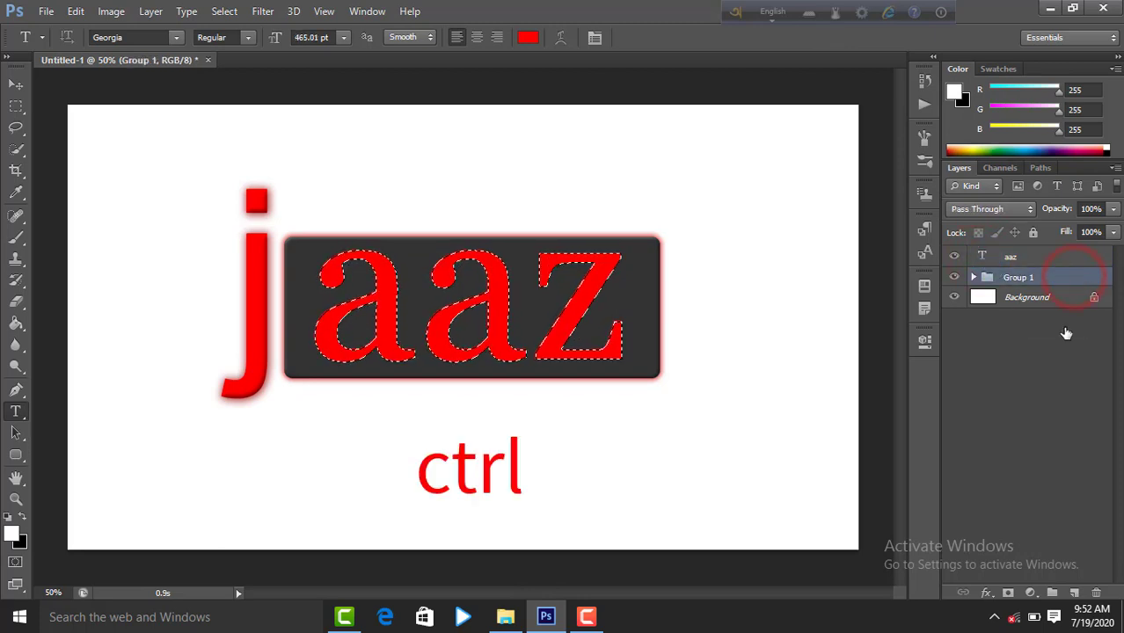
left_click(1008, 594)
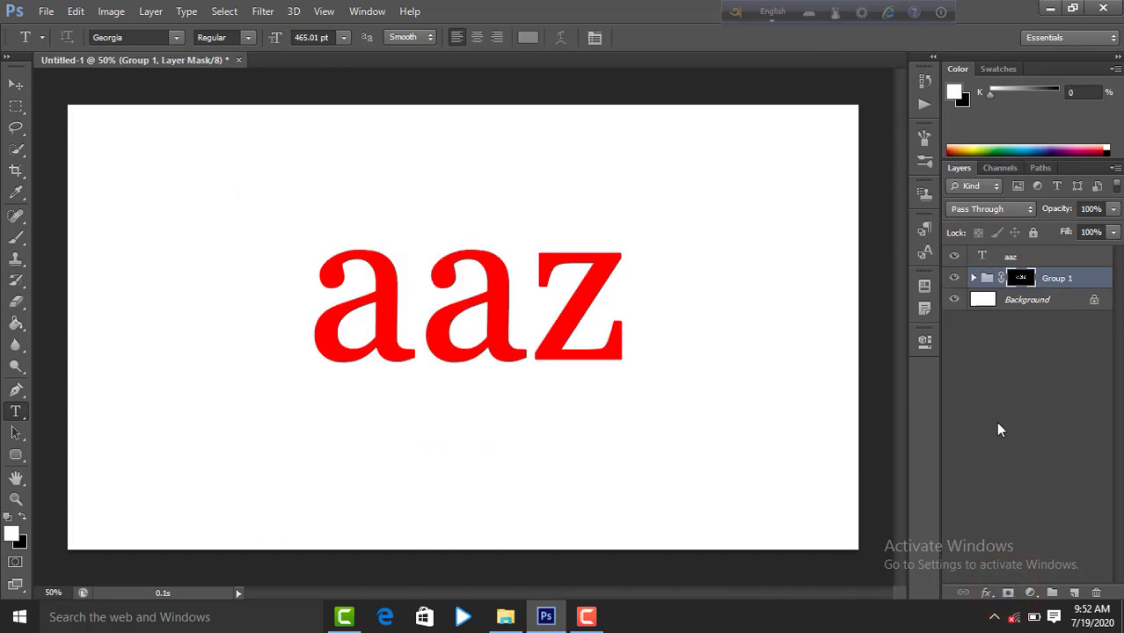
key("ctrl+i")
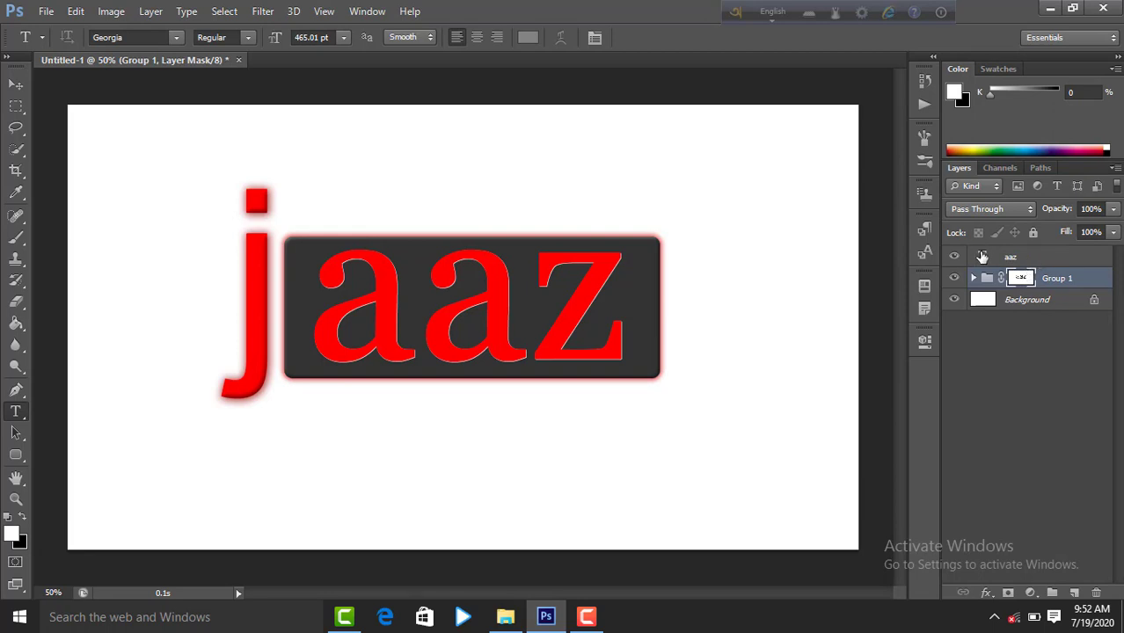
Reload the aaz selection onto Group 1's mask and hide the red aaz layer
left_click(1076, 257)
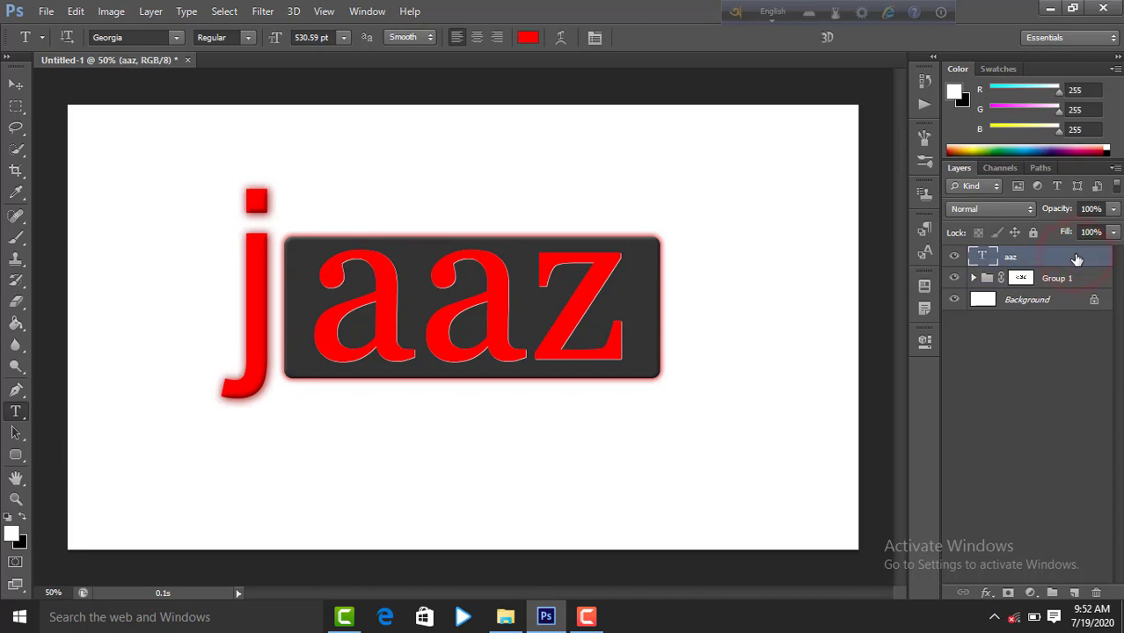
left_click(982, 255, "ctrl")
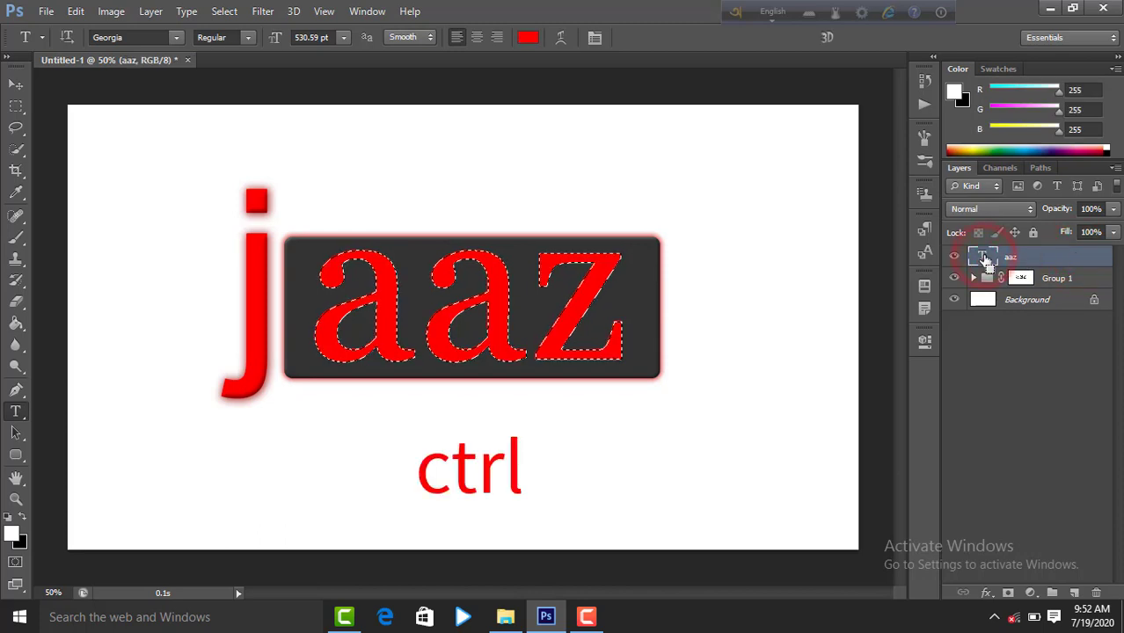
left_click(1020, 280)
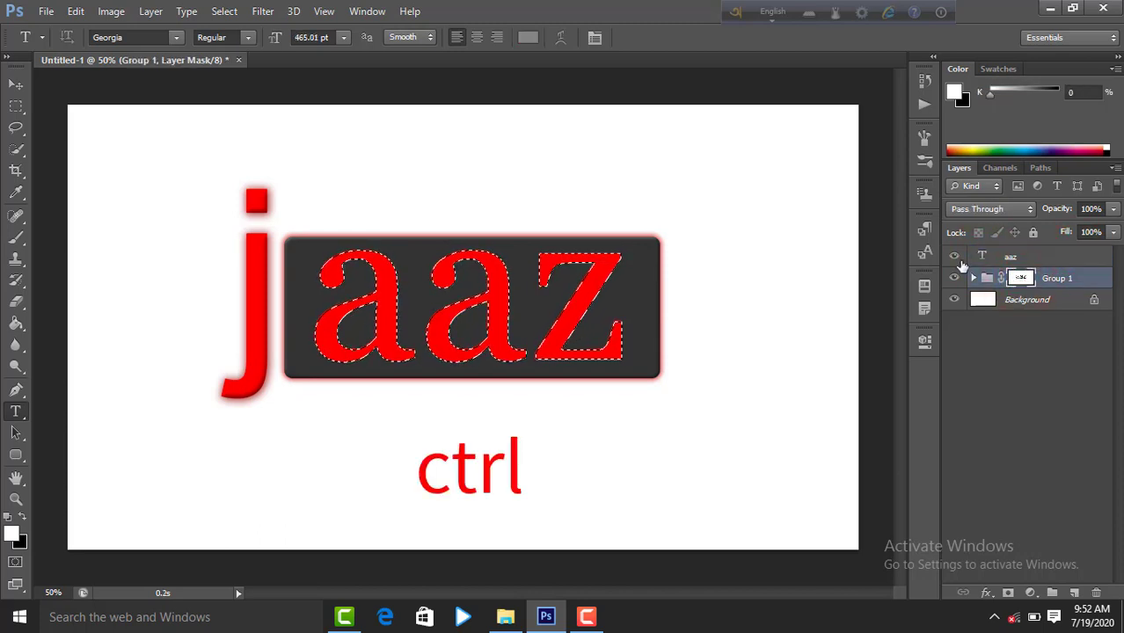
left_click(956, 256)
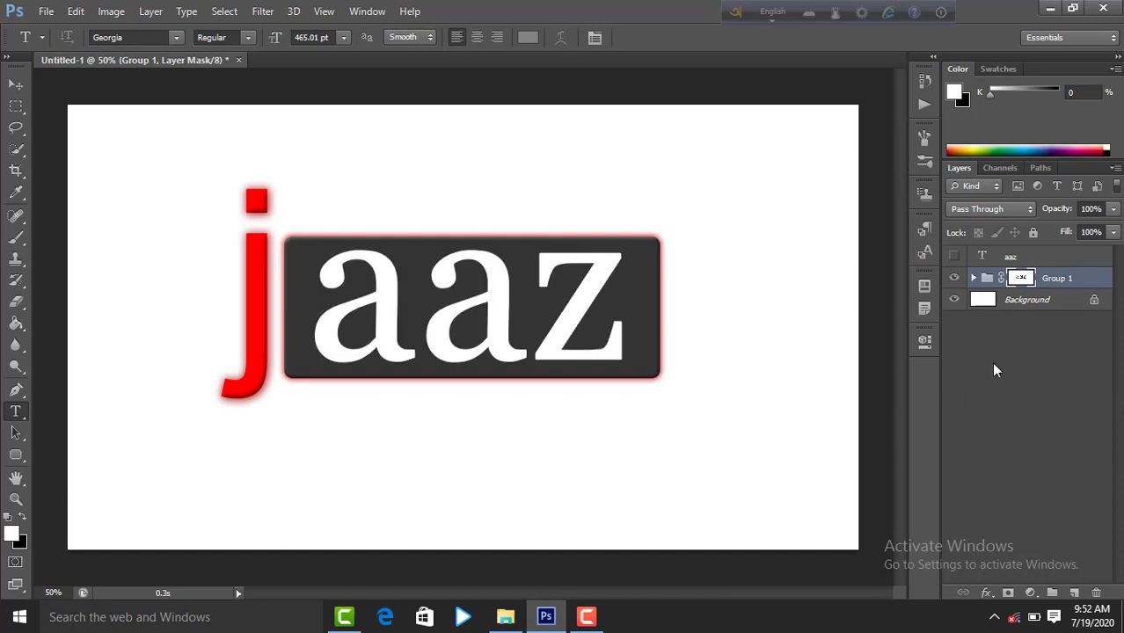
Show the aaz layer again and reduce its fill to 0%
left_click(956, 255)
left_click(1062, 257)
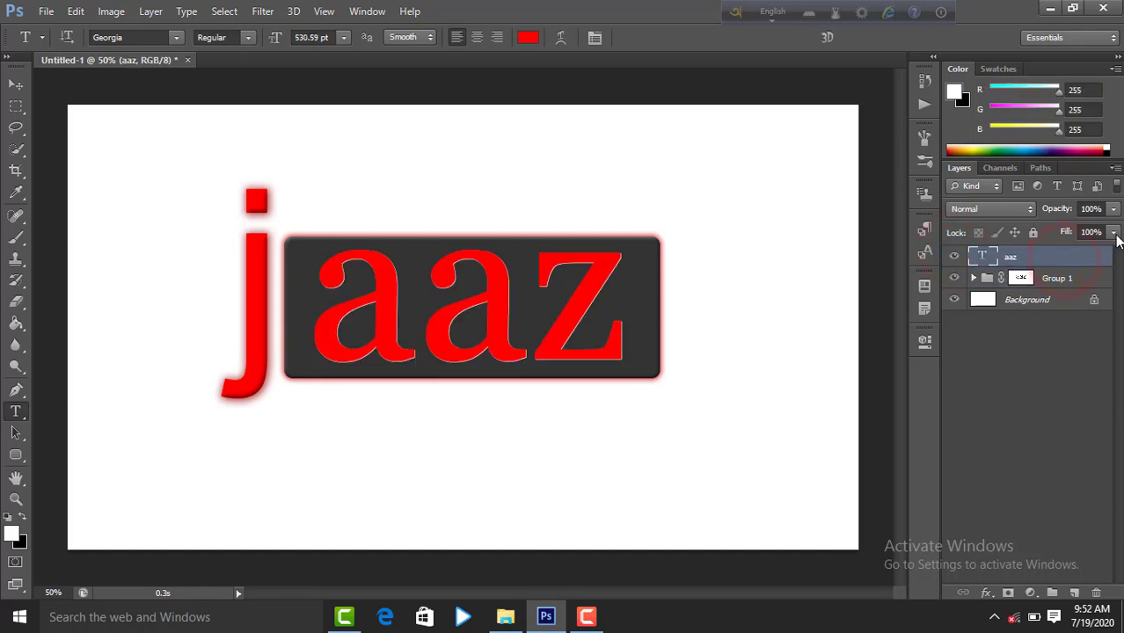
left_click(1114, 233)
left_click_drag(1113, 254, 1025, 255)
left_click(1070, 340)
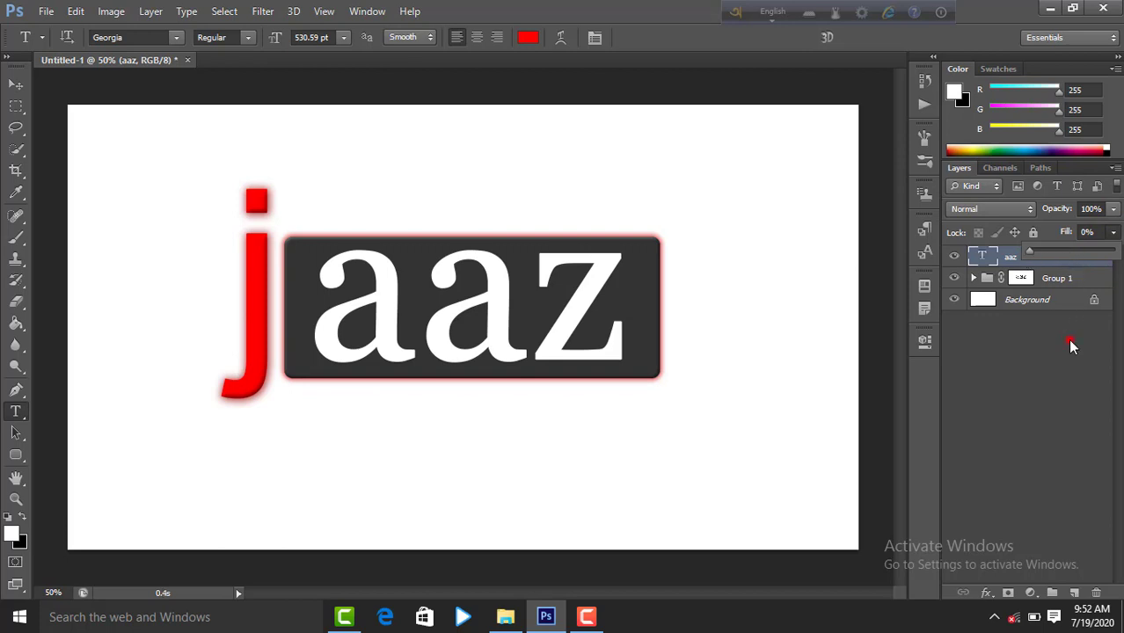
Add a 4 px black stroke to the aaz layer through Blending Options
left_click(1057, 257)
right_click(1056, 256)
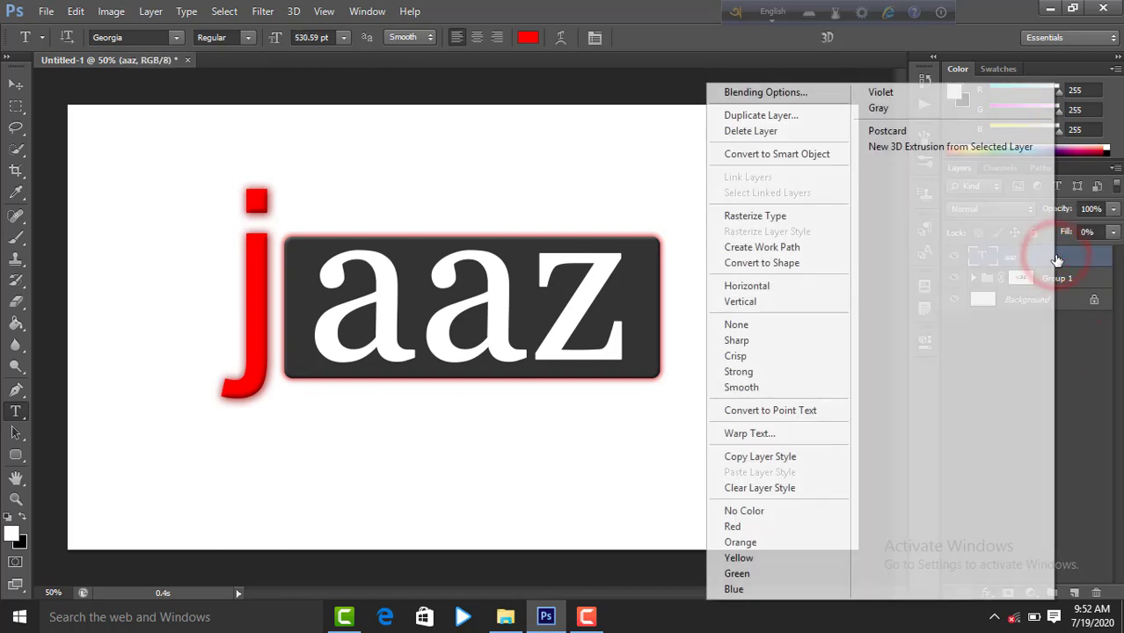
left_click(755, 91)
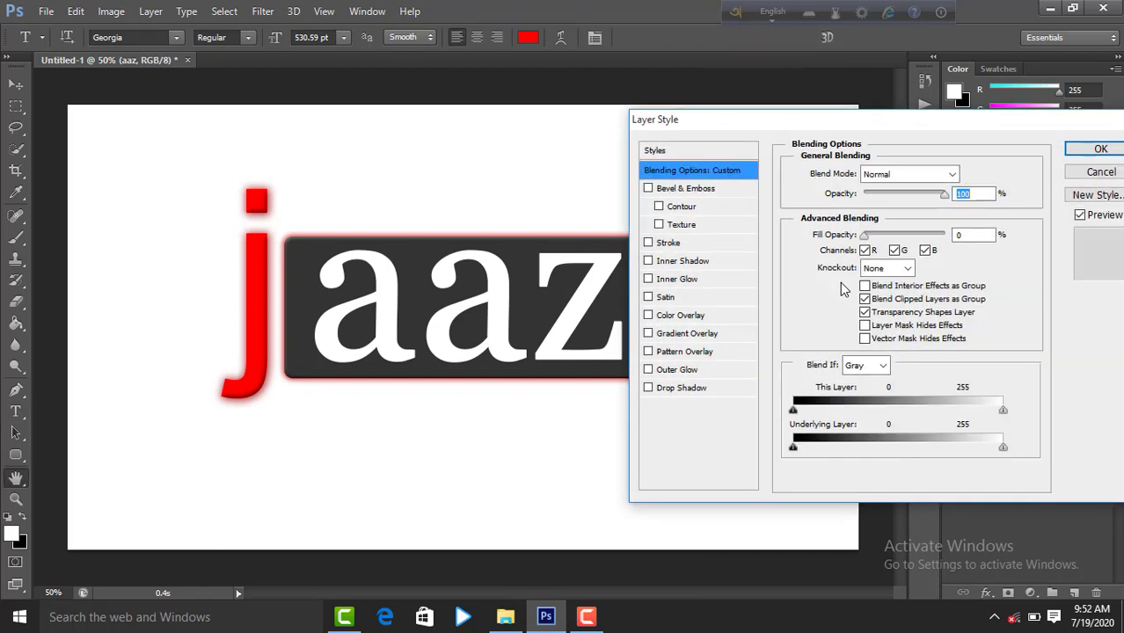
left_click(713, 244)
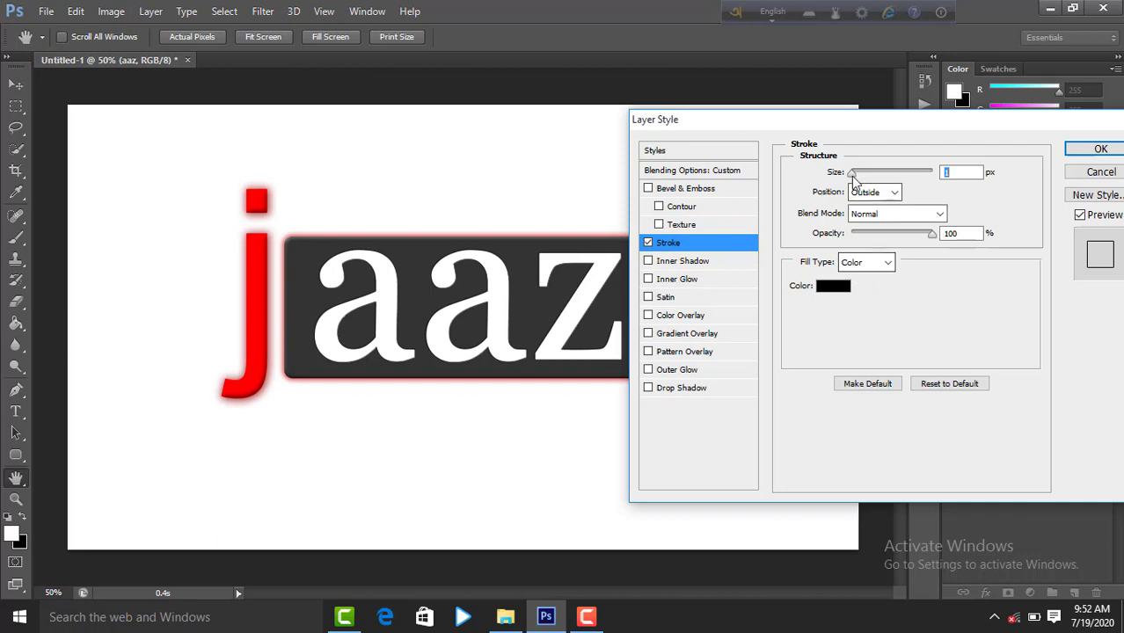
left_click_drag(851, 172, 854, 175)
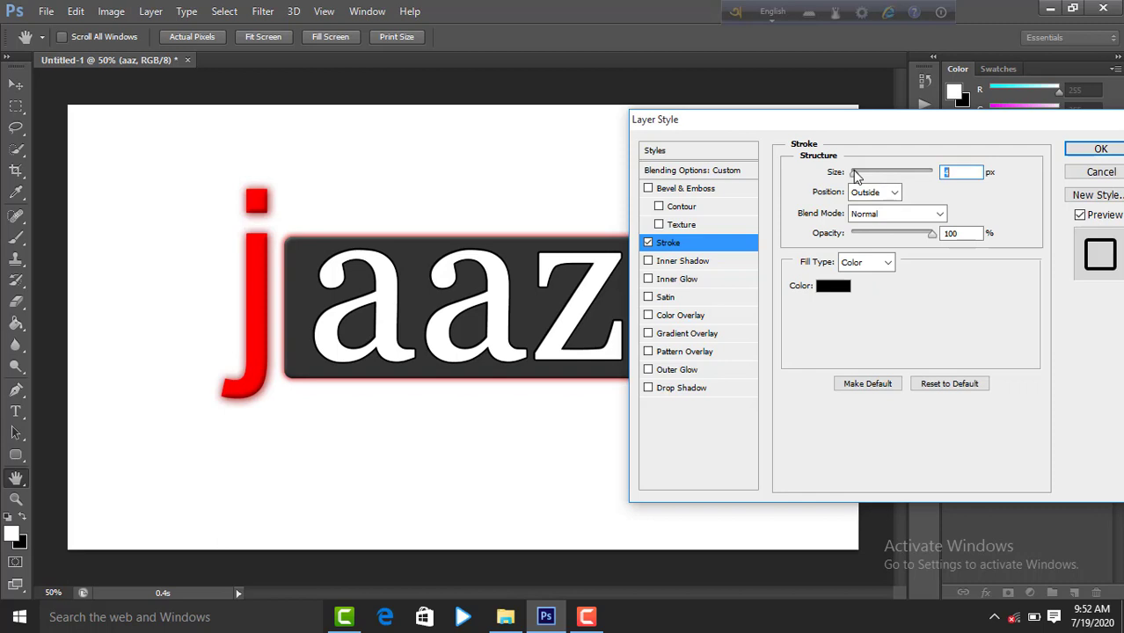
left_click(1096, 149)
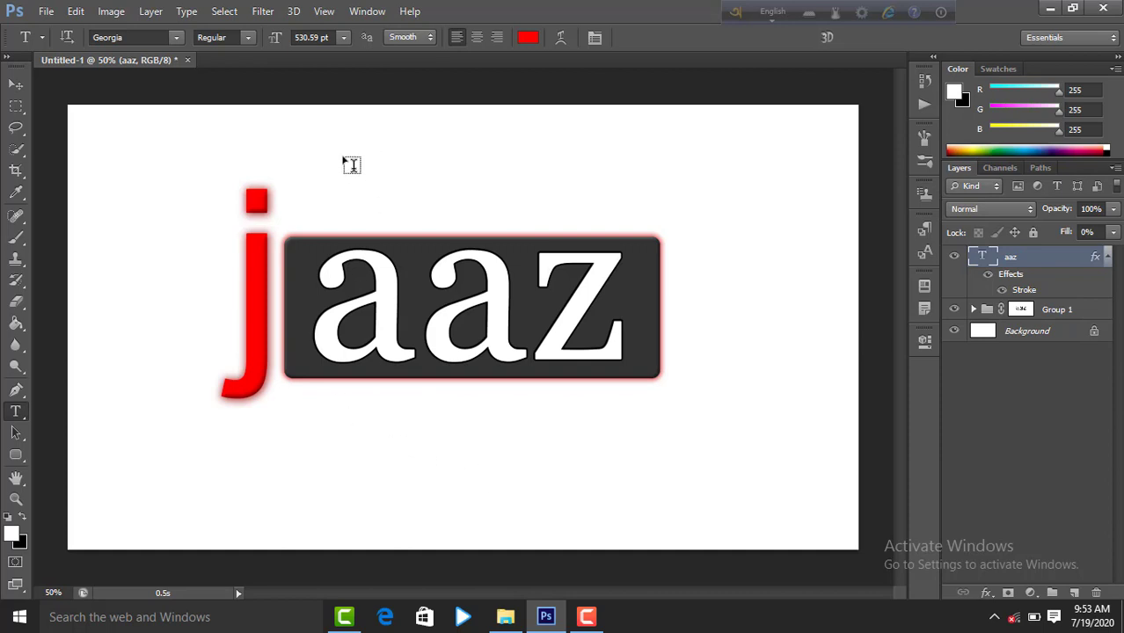
Type 'multimidia' at 72 pt in a new text box above the logo and select it
left_click_drag(331, 138, 753, 273)
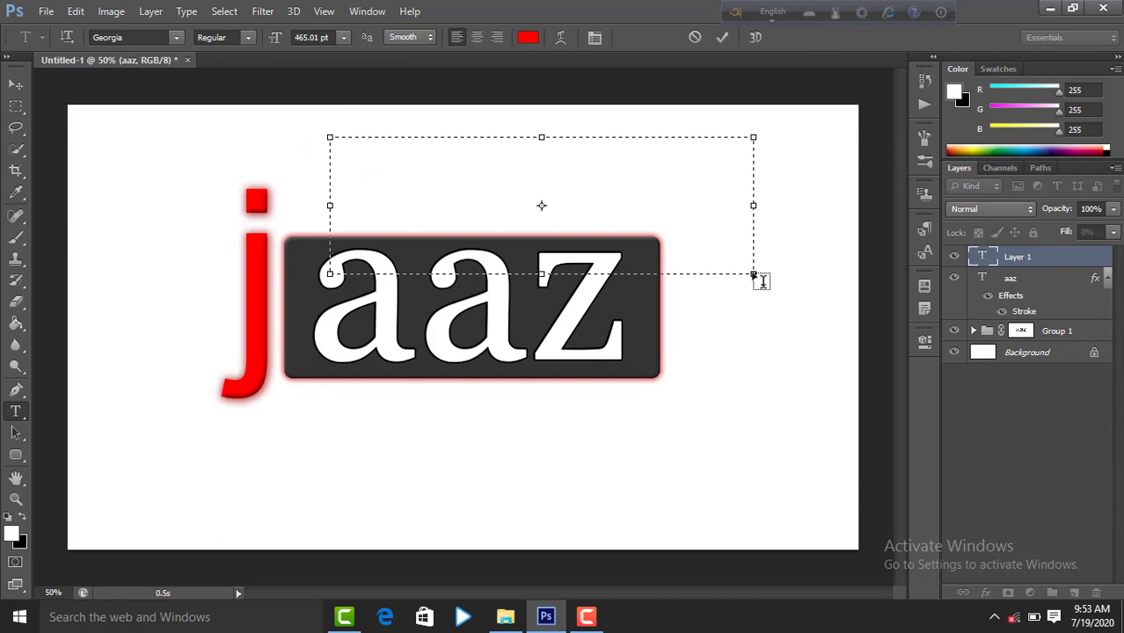
left_click(347, 39)
left_click(343, 324)
type("mul")
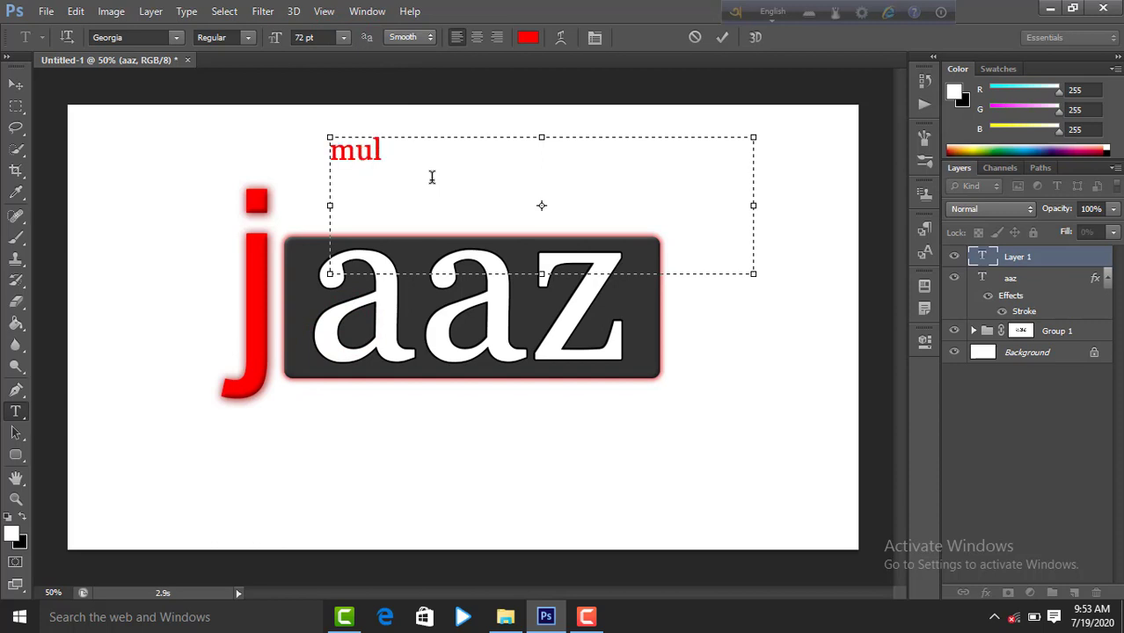
type("ti")
type("midia")
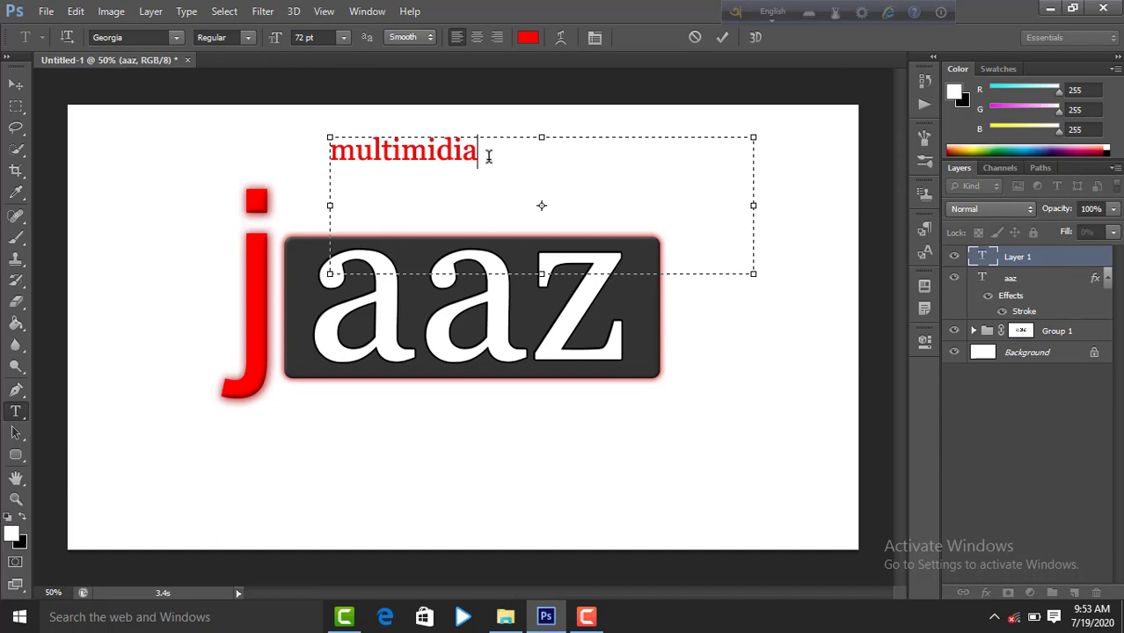
left_click_drag(489, 155, 324, 153)
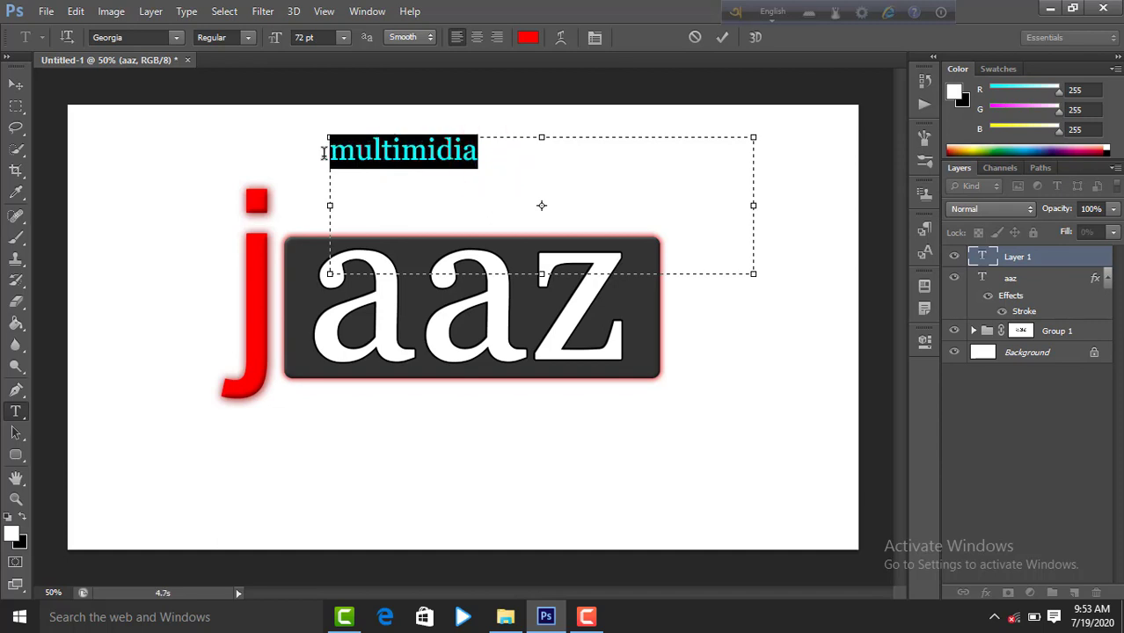
Enlarge the caption to 140 pt, try Gabriola, and settle on Microsoft Himalaya
left_click(597, 39)
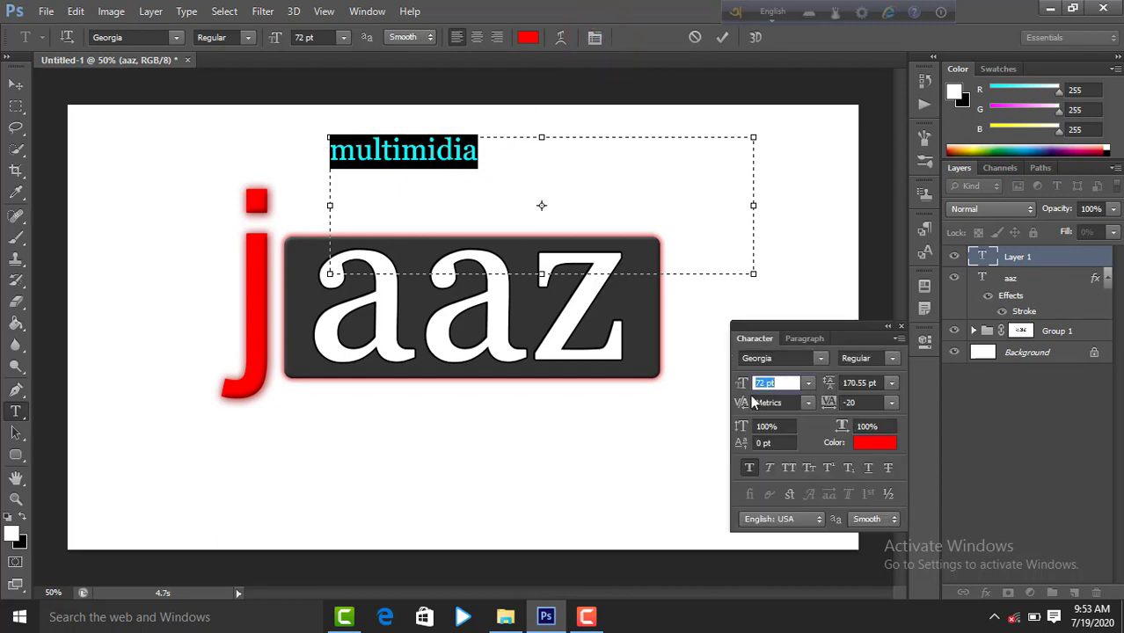
left_click_drag(741, 387, 796, 393)
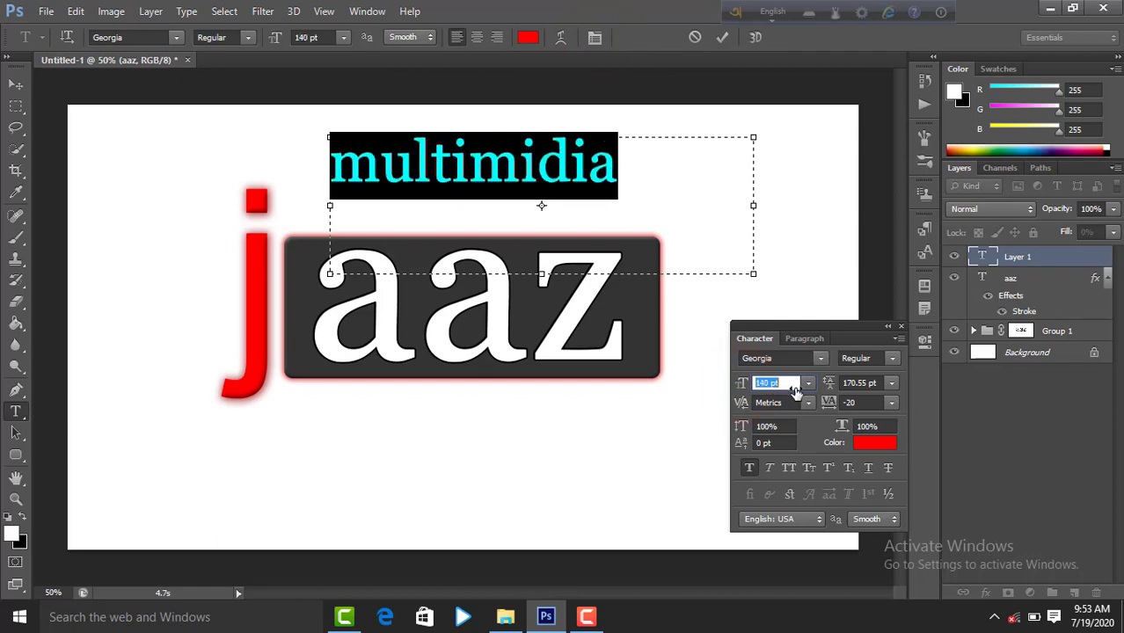
left_click(822, 358)
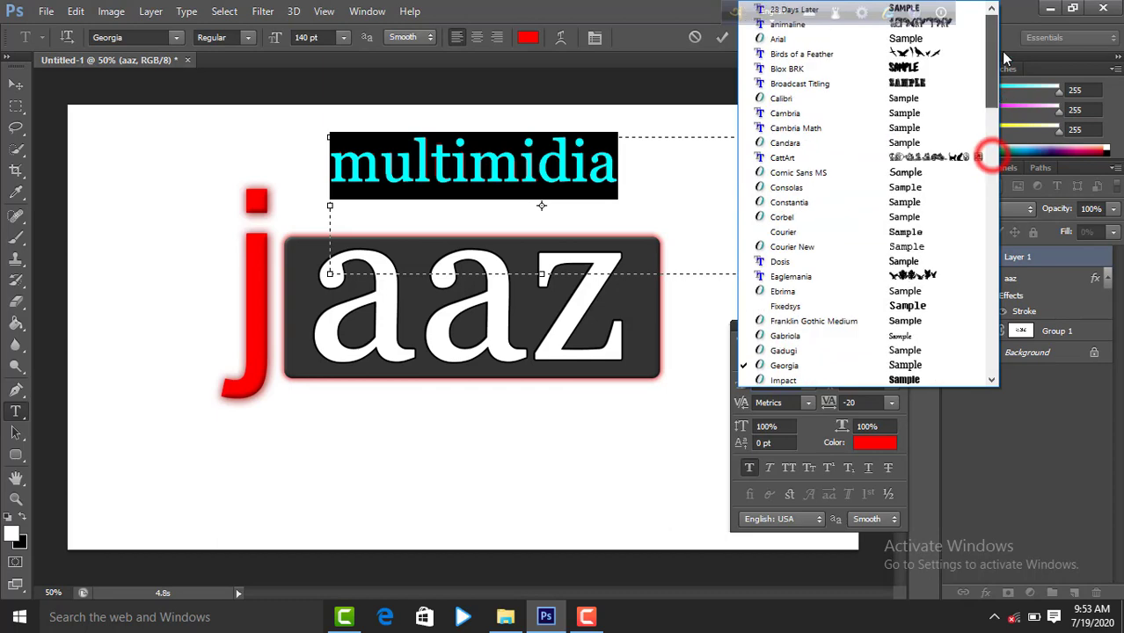
left_click_drag(984, 159, 1004, 34)
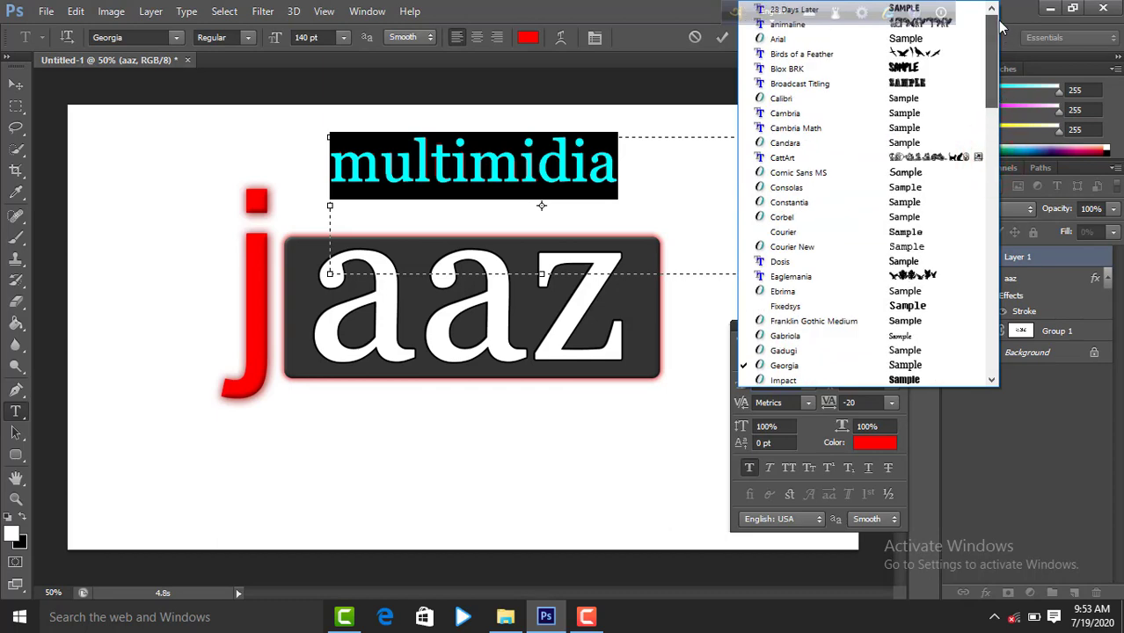
left_click(864, 338)
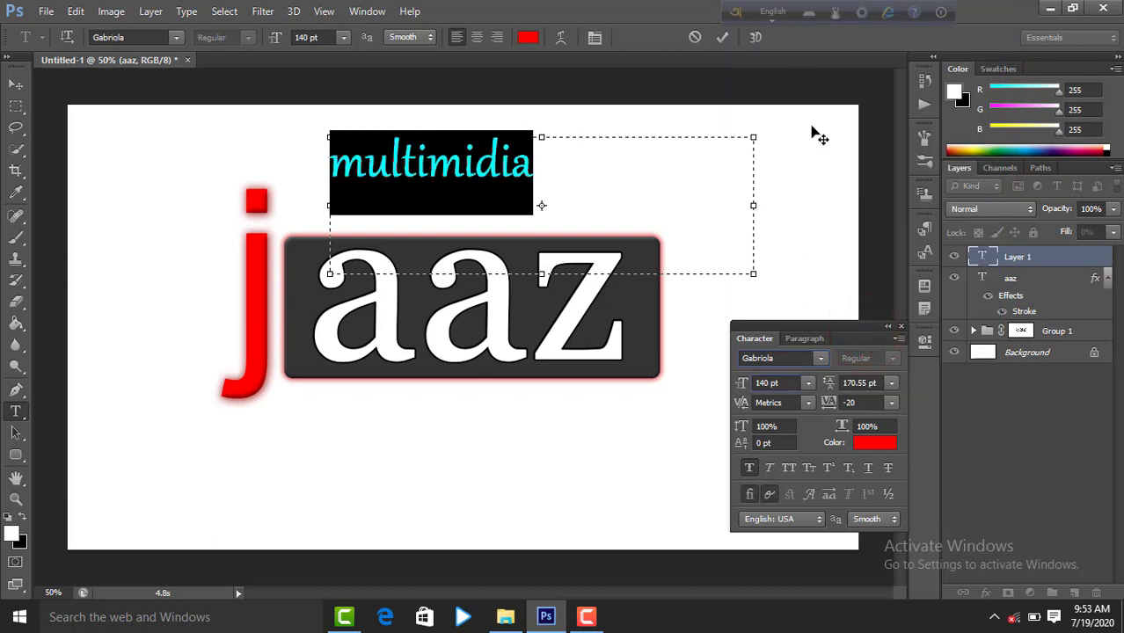
left_click(823, 358)
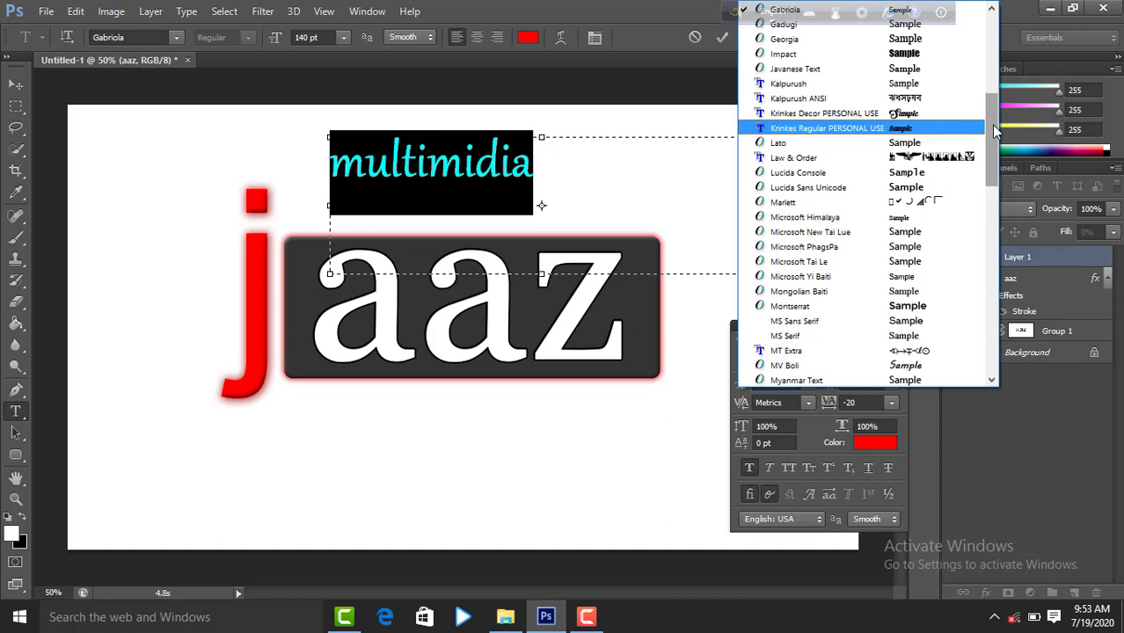
left_click(858, 221)
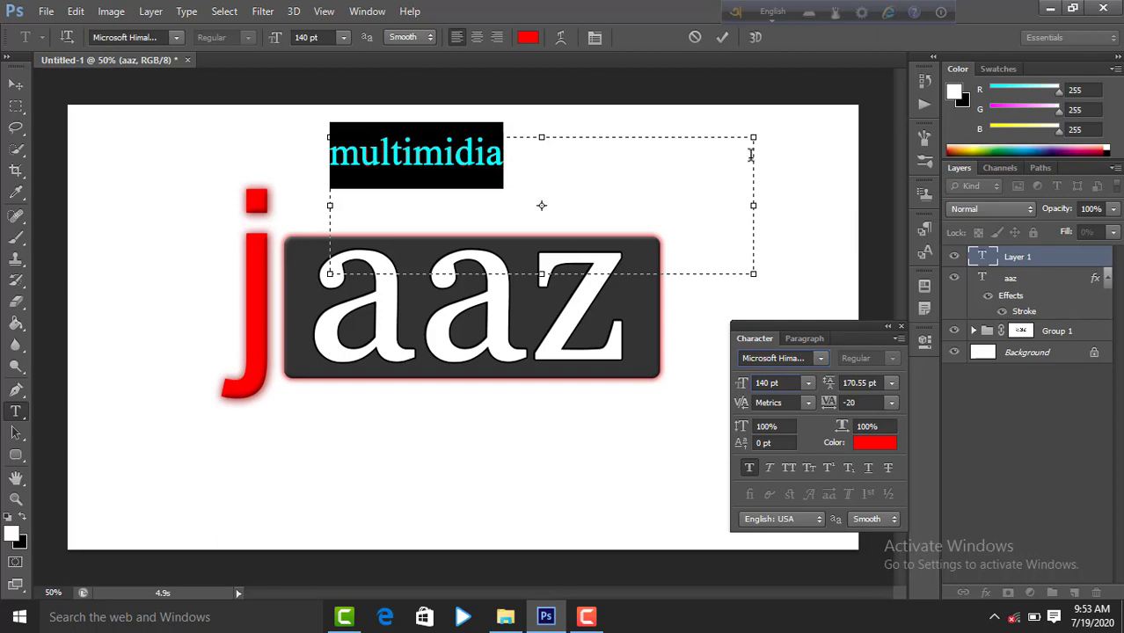
left_click(722, 37)
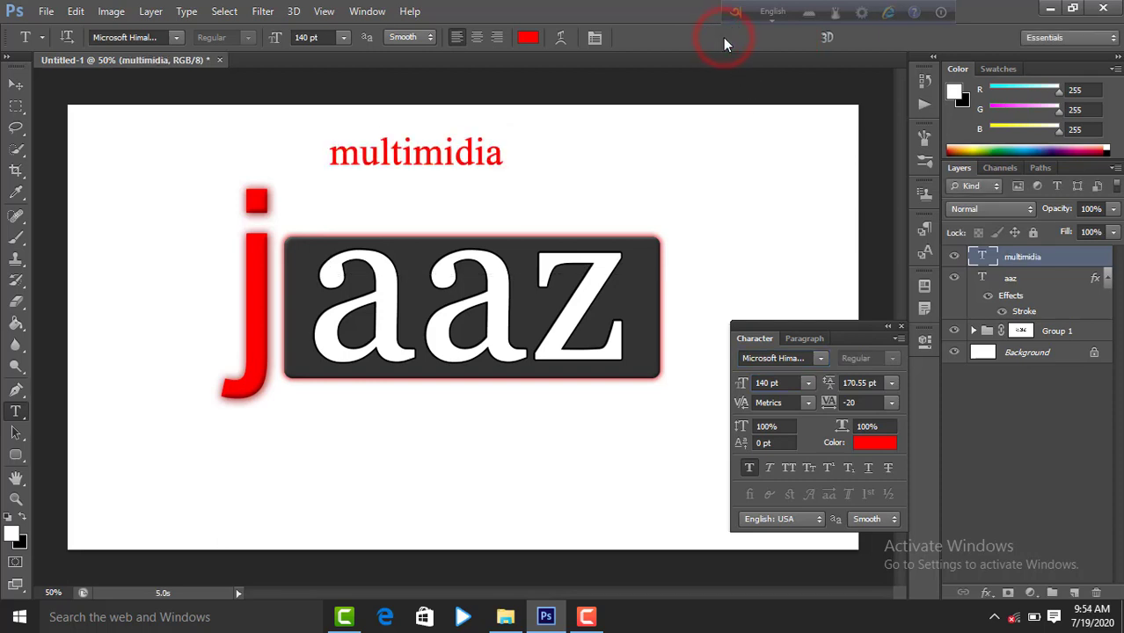
Replace the second 'i' with 'e' so the caption reads 'multimedia'
left_click(899, 326)
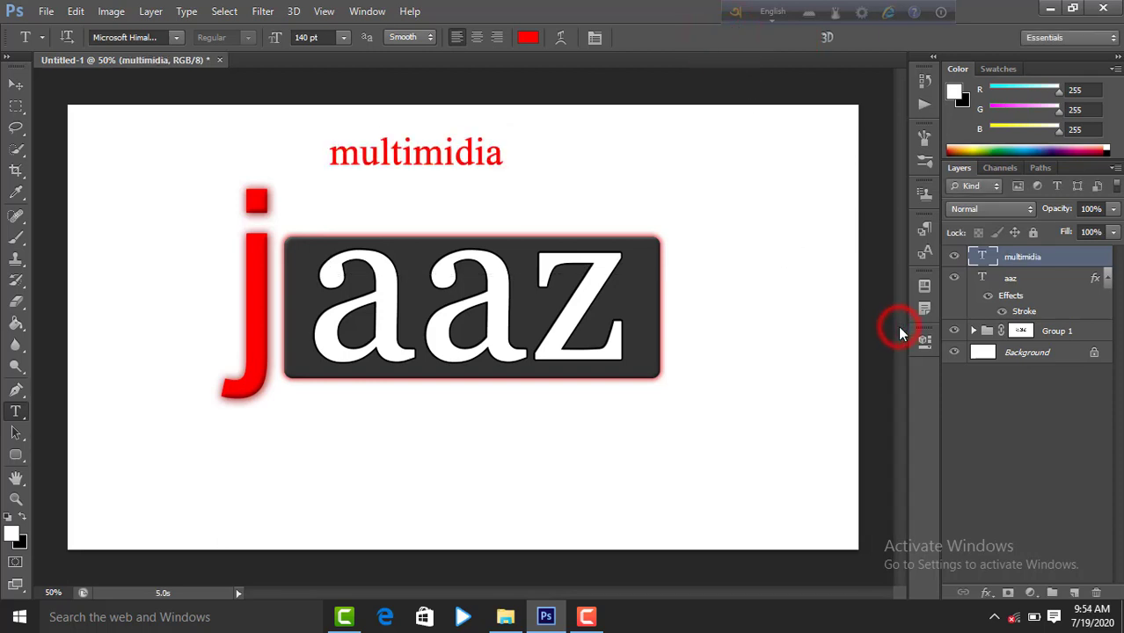
left_click(593, 620)
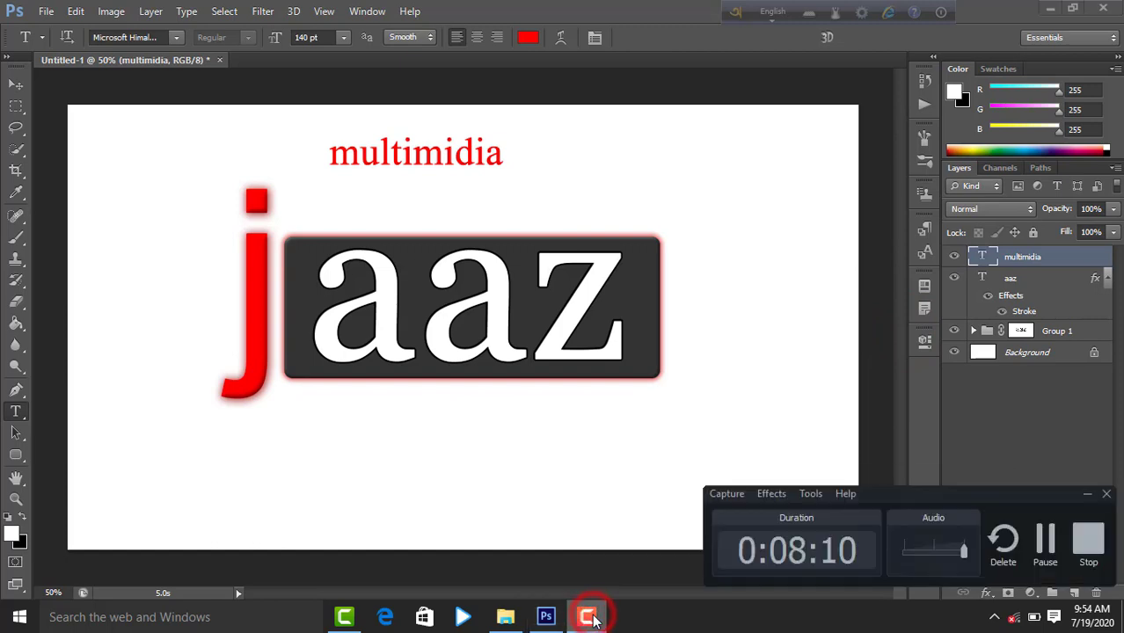
left_click(1051, 544)
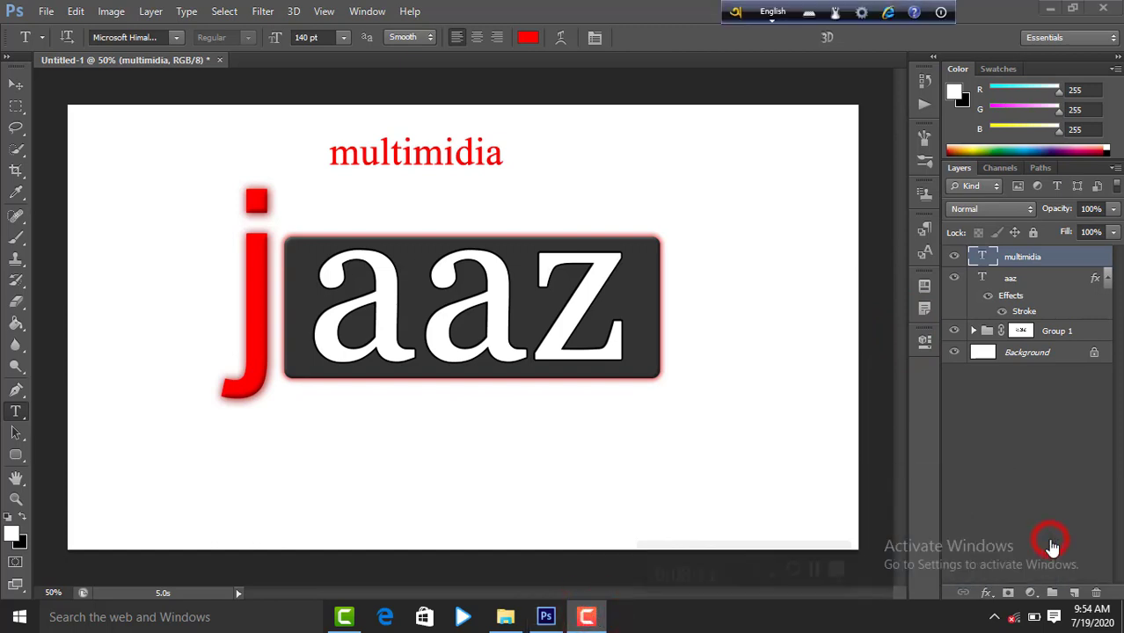
double_click(982, 256)
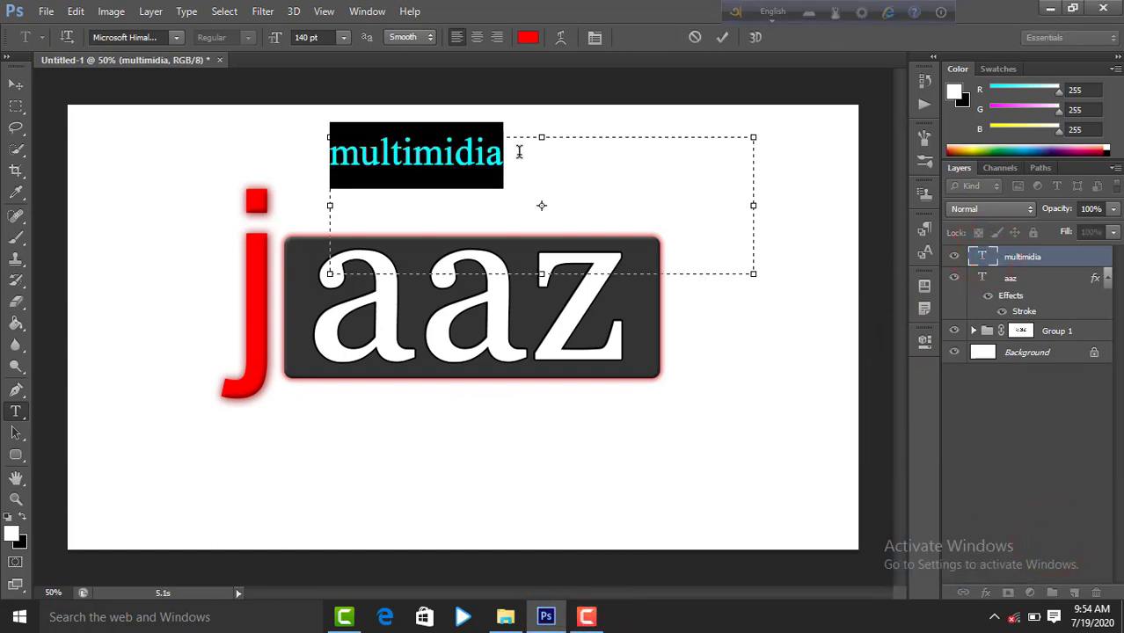
left_click(457, 157)
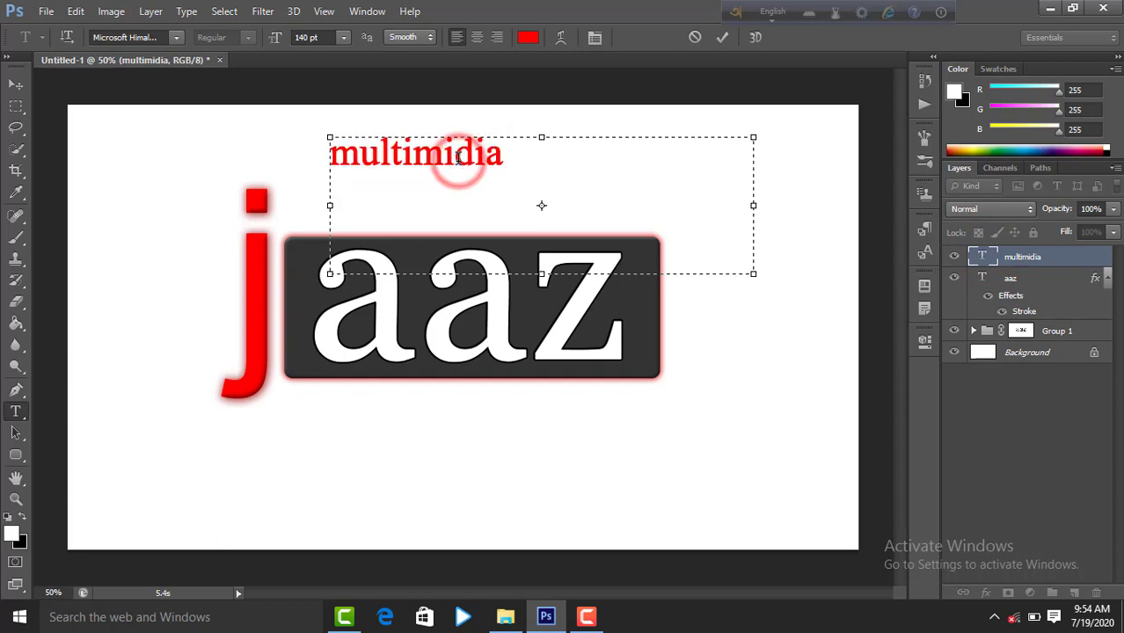
key("BackSpace")
type("e")
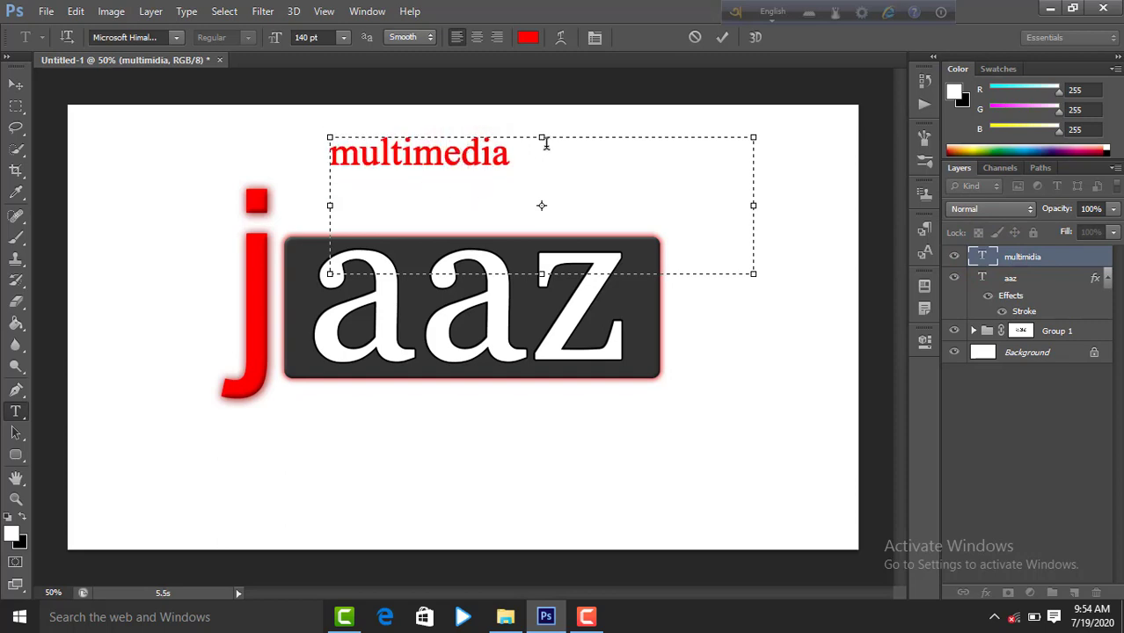
left_click(524, 160)
left_click(729, 37)
Scale the caption to about 184% width and 207% height, centred below jaaz
key("ctrl+t")
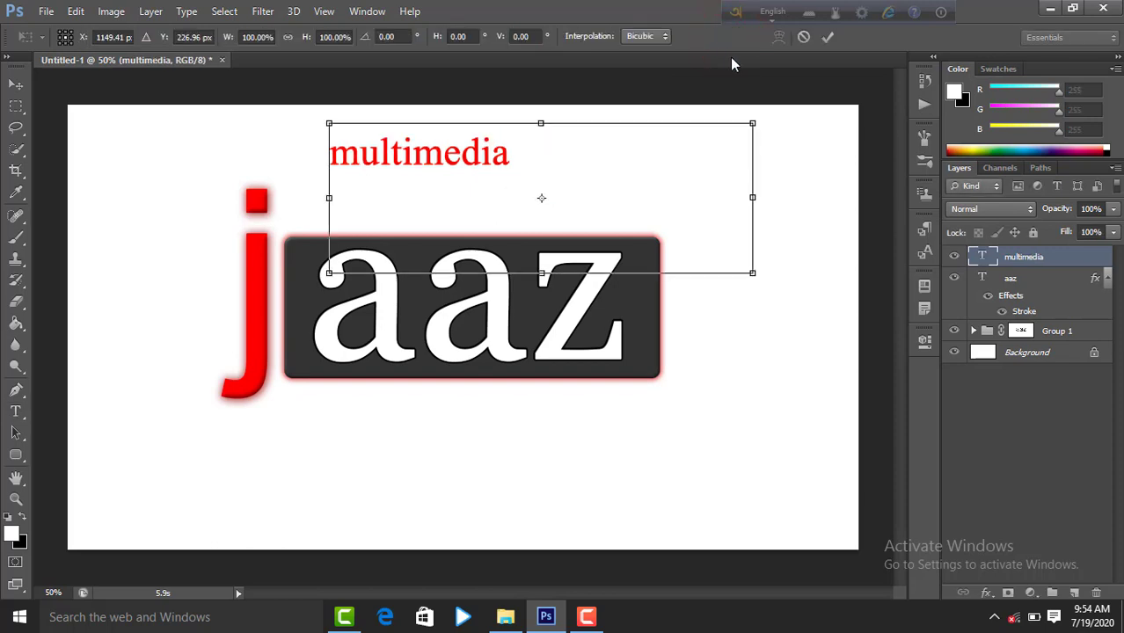
left_click_drag(528, 167, 551, 423)
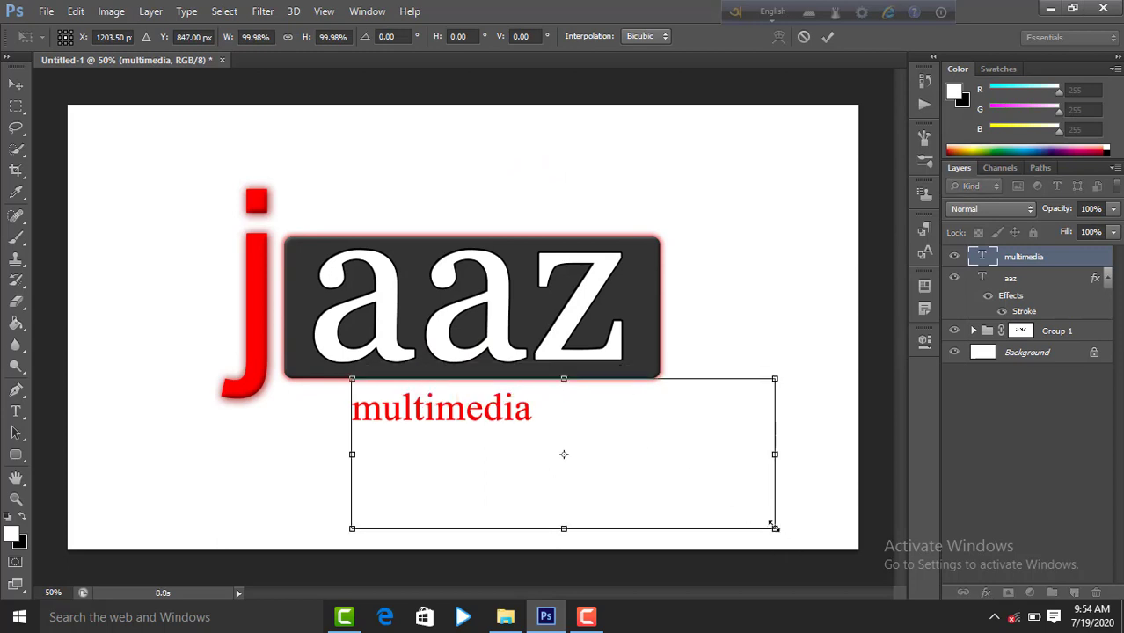
left_click_drag(772, 525, 950, 598)
left_click_drag(430, 431, 557, 480)
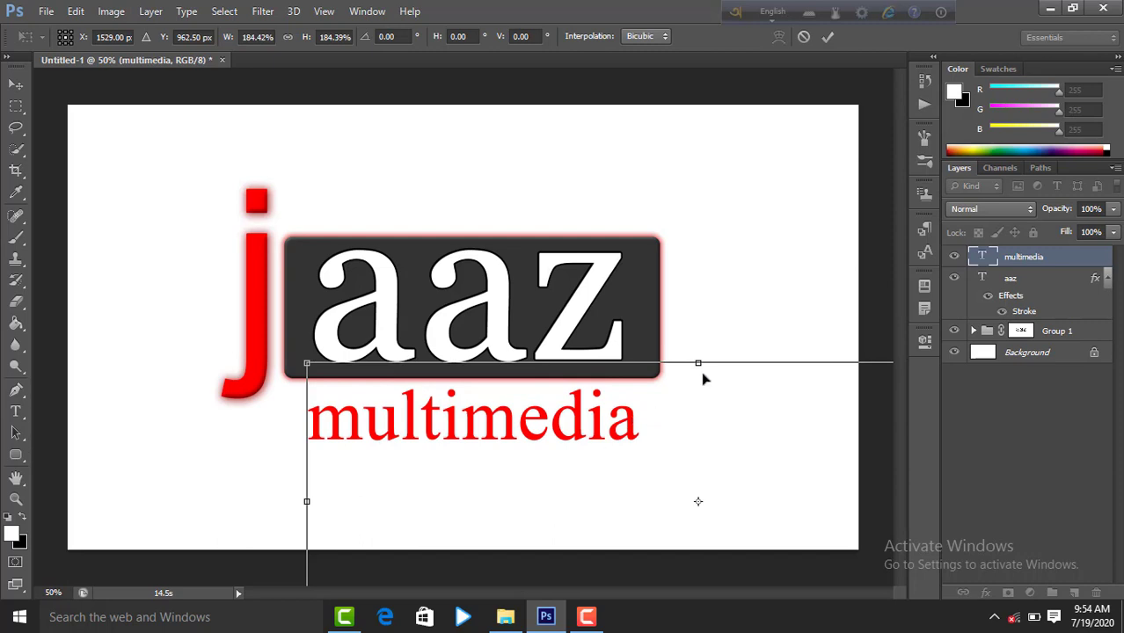
left_click_drag(700, 363, 699, 328)
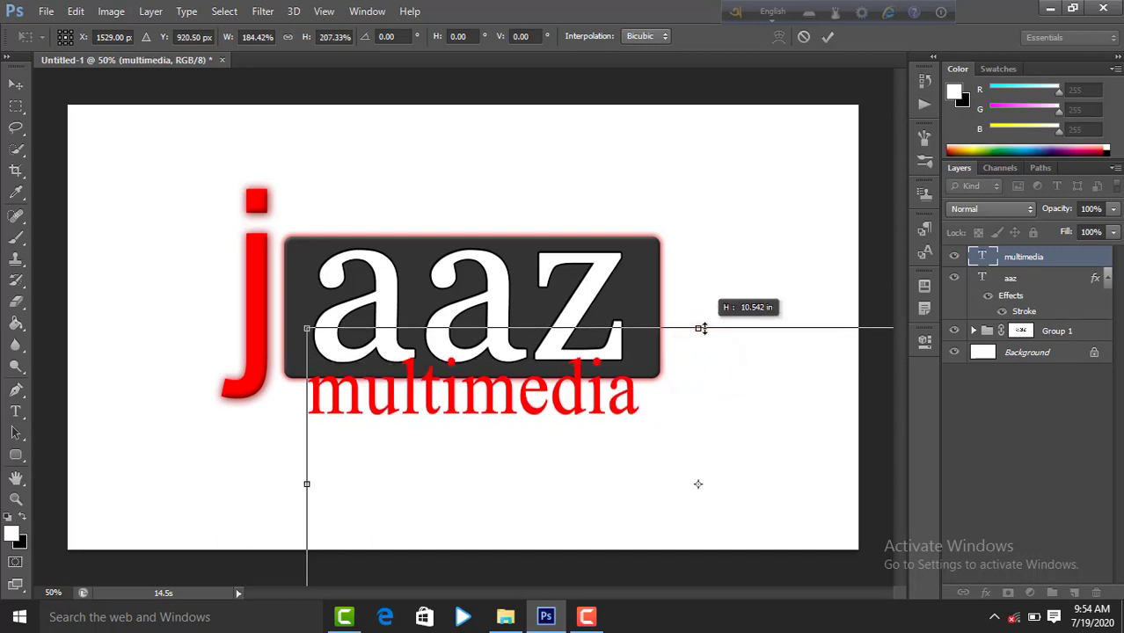
left_click_drag(618, 419, 615, 447)
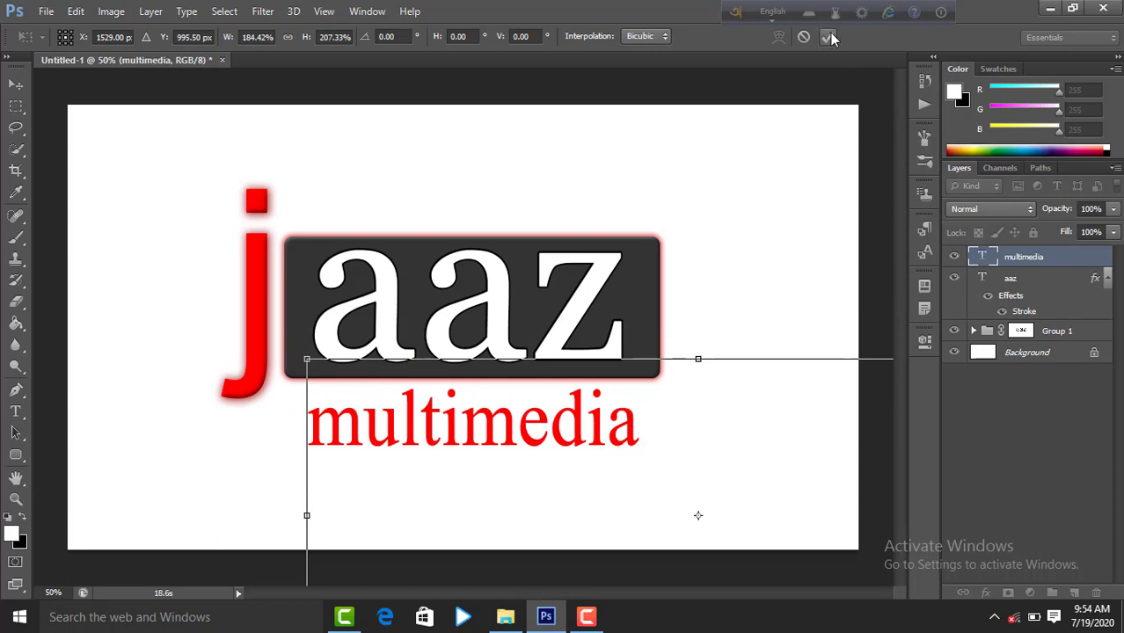
key("Left")
key("Left")
key("Left")
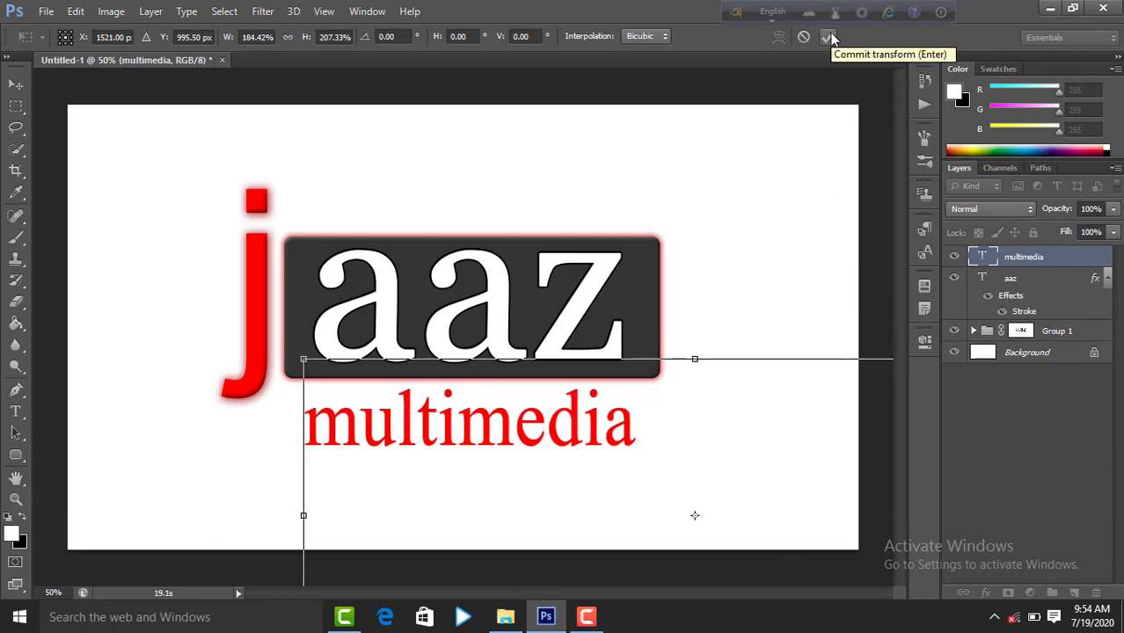
left_click(831, 37)
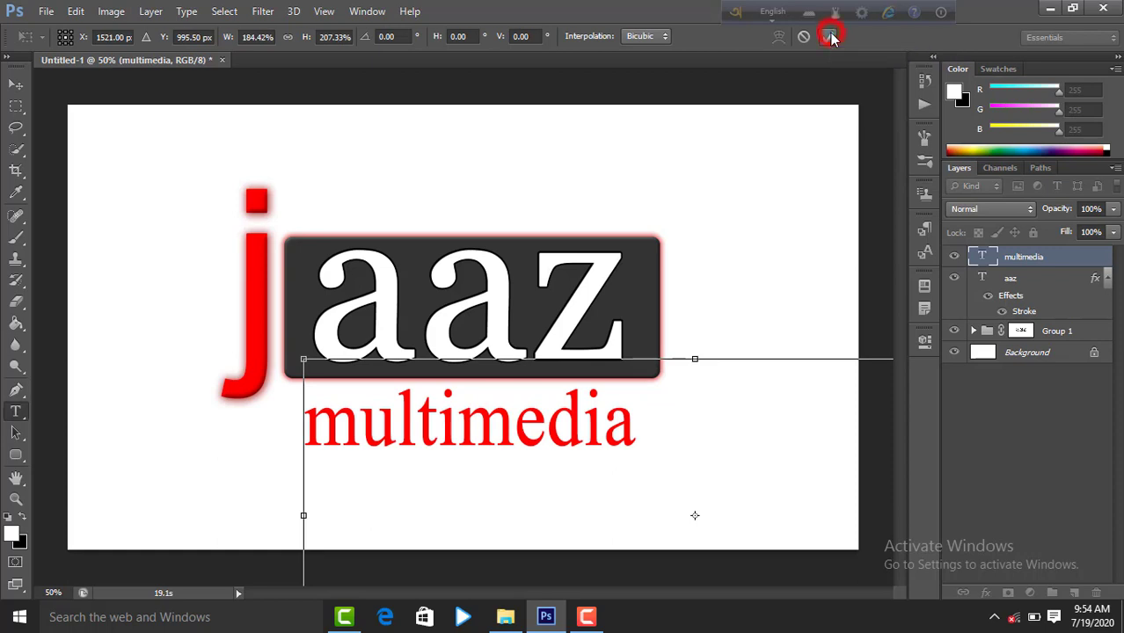
Recolour the multimedia caption text to dark grey #333333
double_click(987, 256)
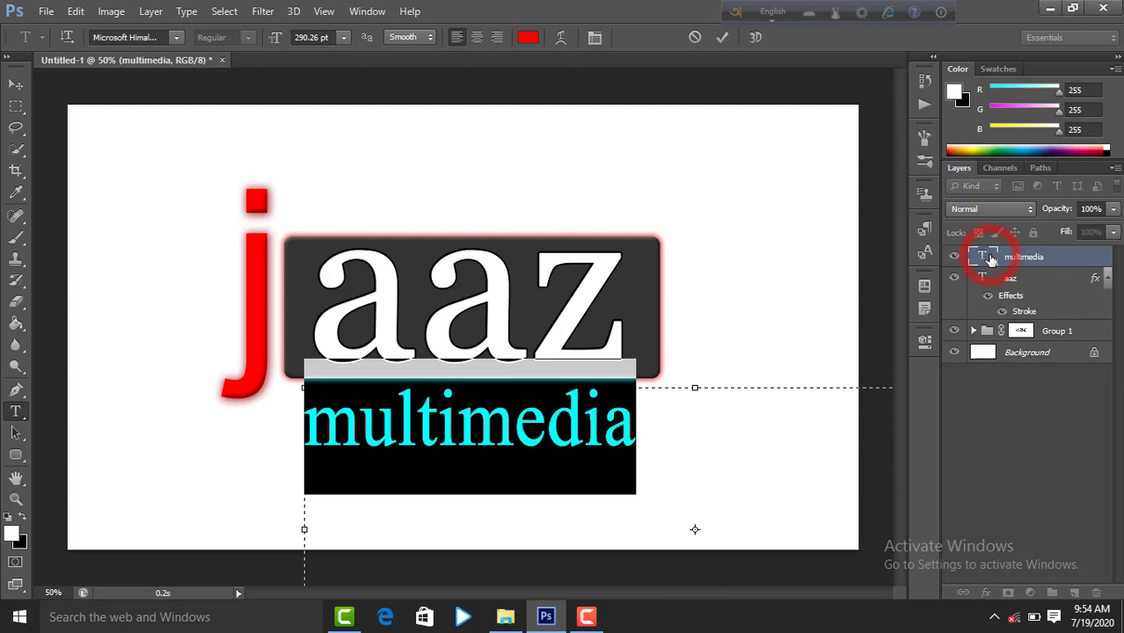
left_click(594, 37)
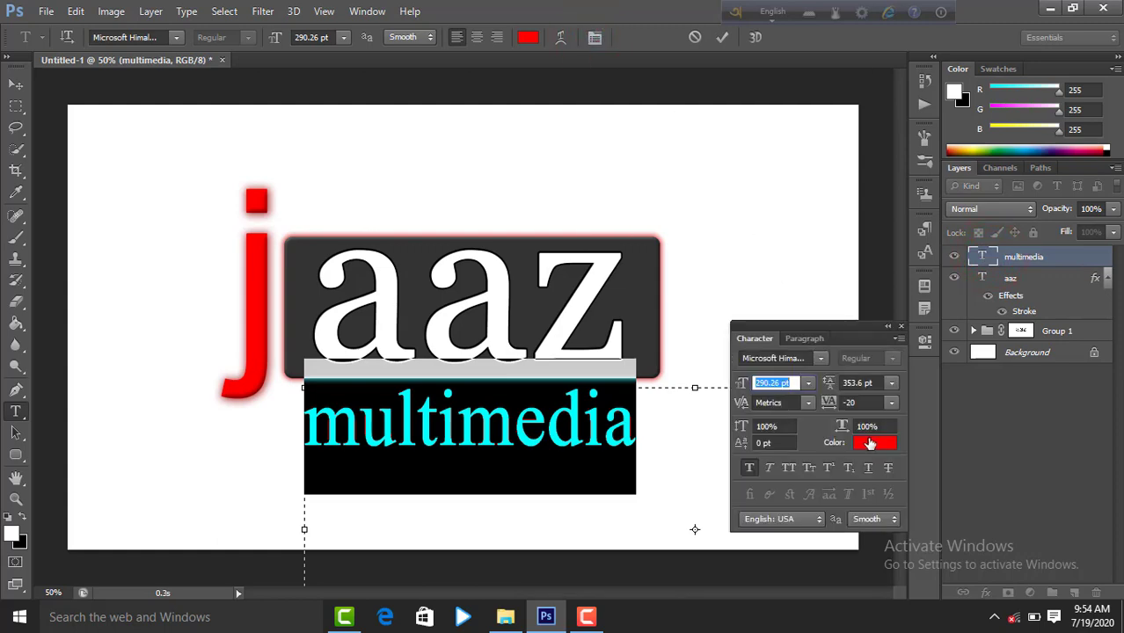
left_click(869, 444)
left_click(703, 343)
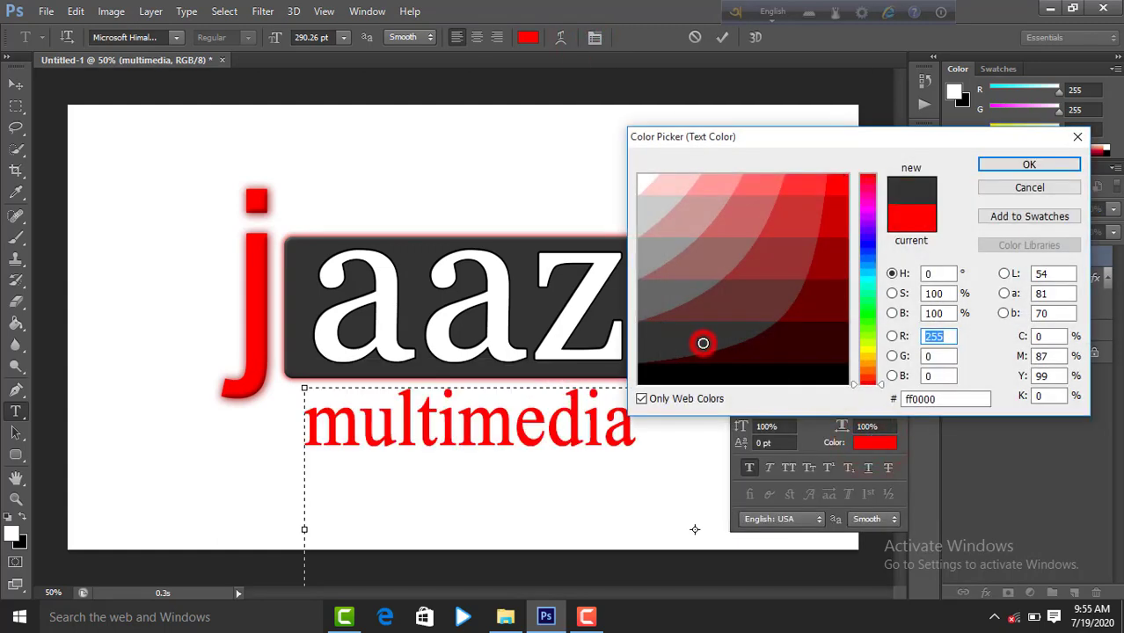
left_click(732, 376)
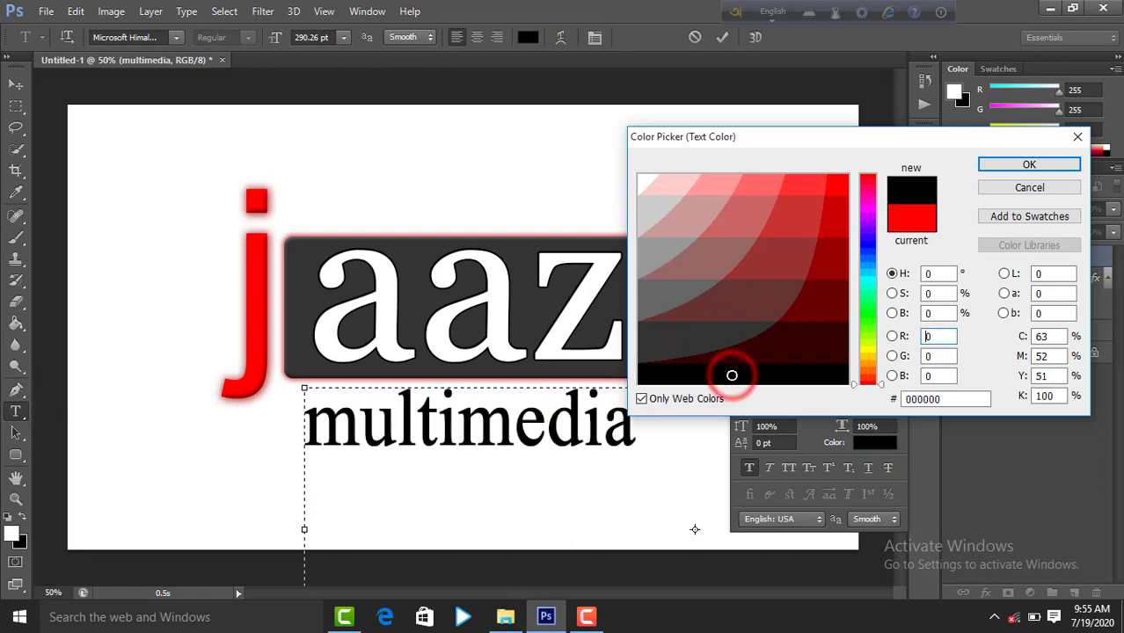
left_click(679, 341)
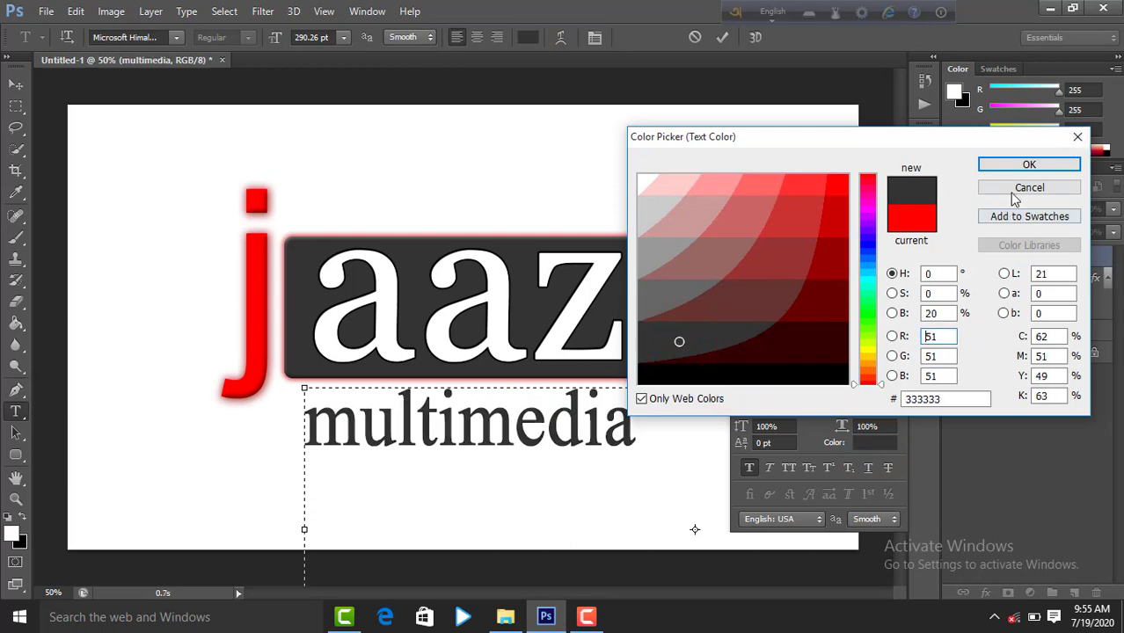
left_click(1029, 165)
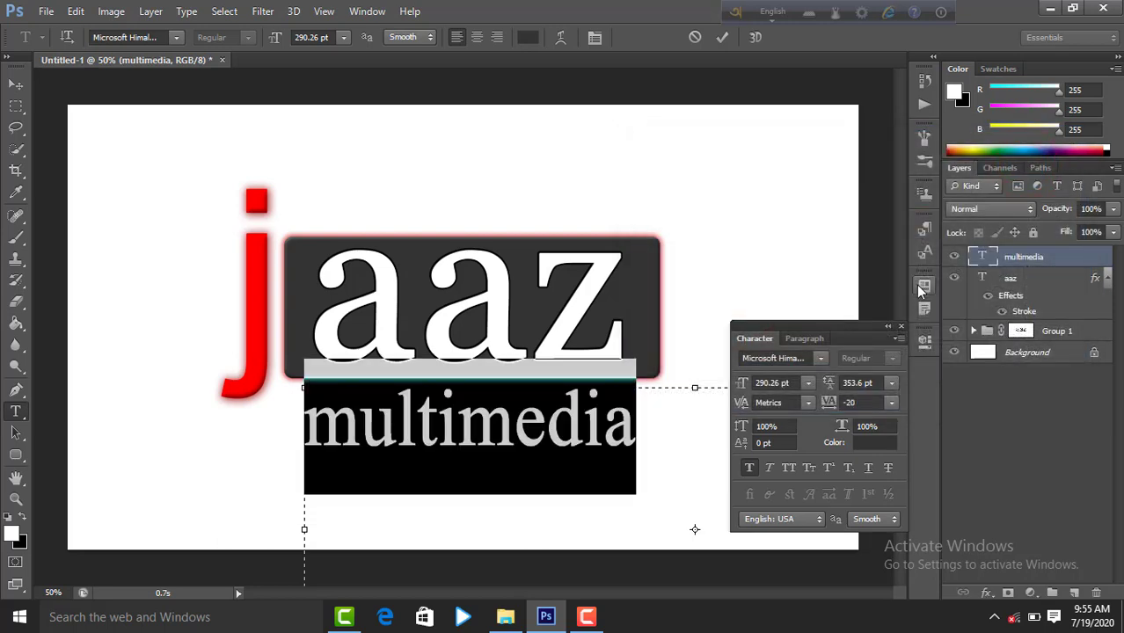
left_click(724, 39)
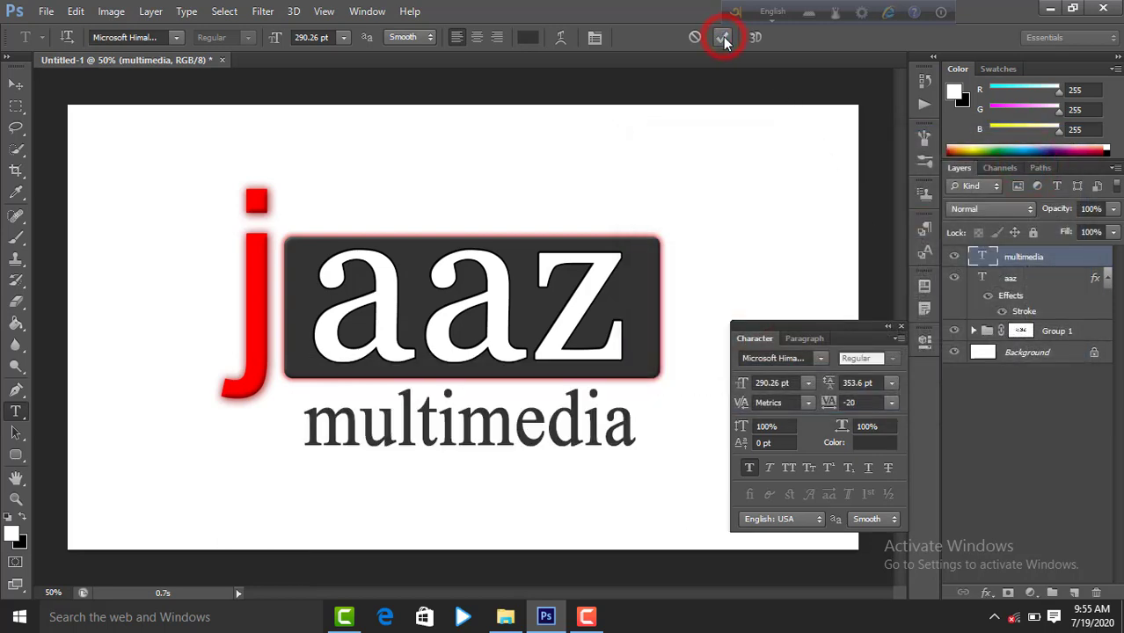
left_click(902, 326)
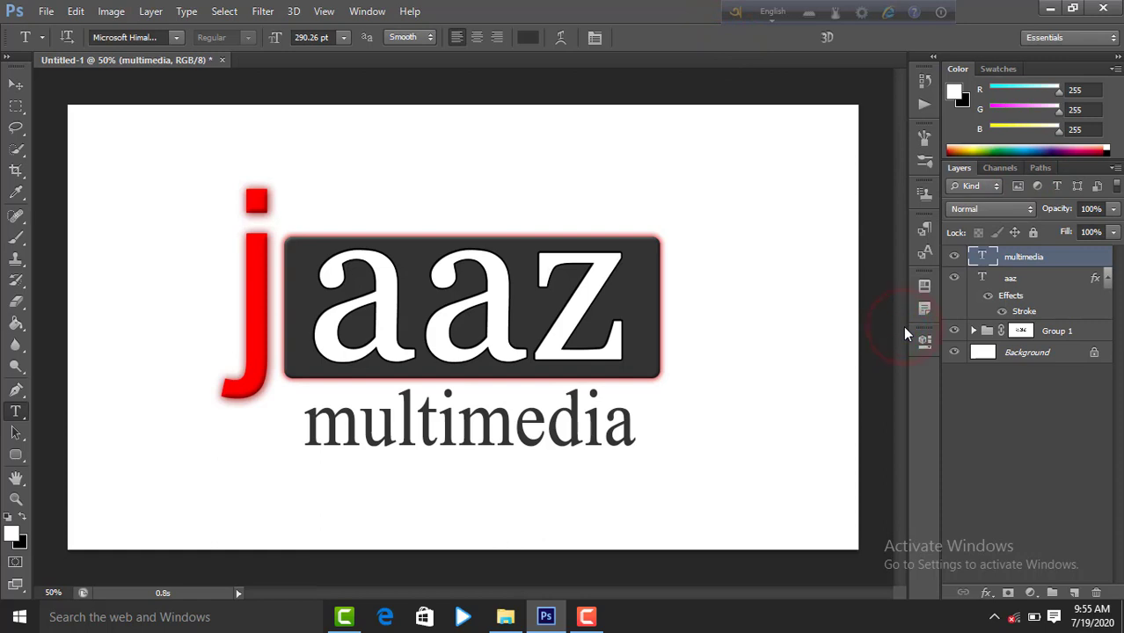
Duplicate the multimedia caption layer
right_click(1087, 262)
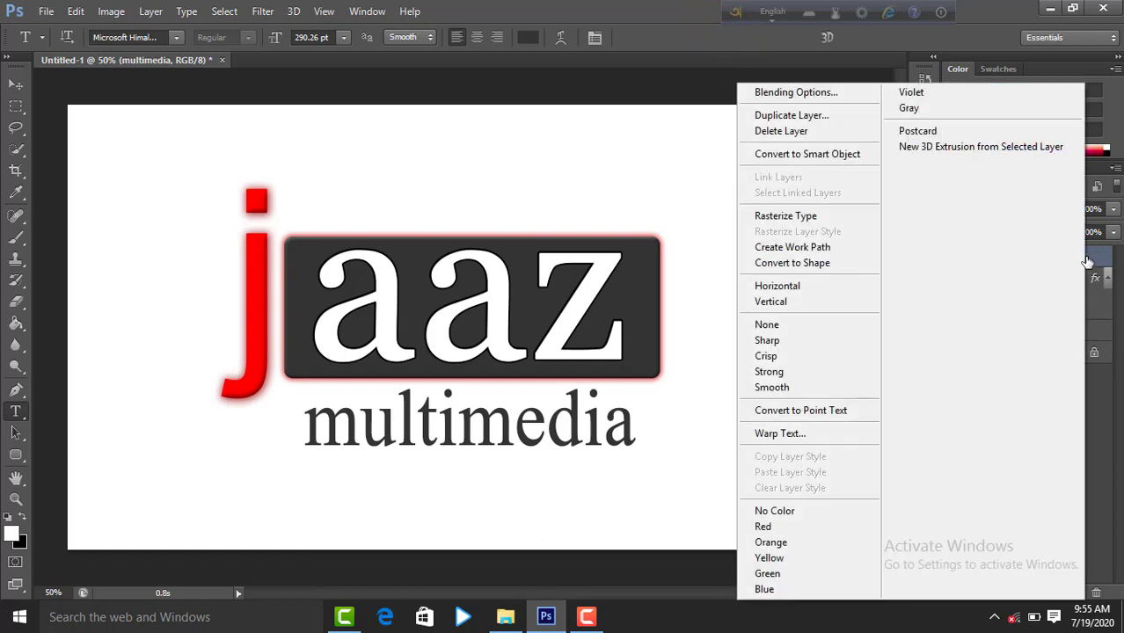
left_click(795, 117)
left_click(708, 186)
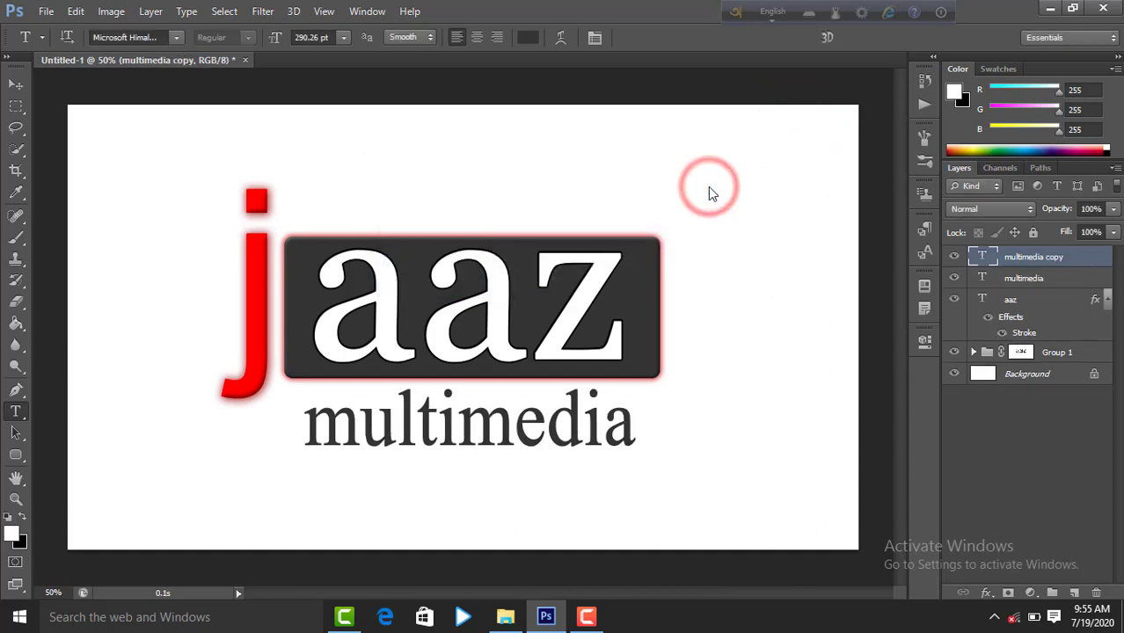
Flip the multimedia copy upside down and move it just beneath the original caption
key("ctrl+t")
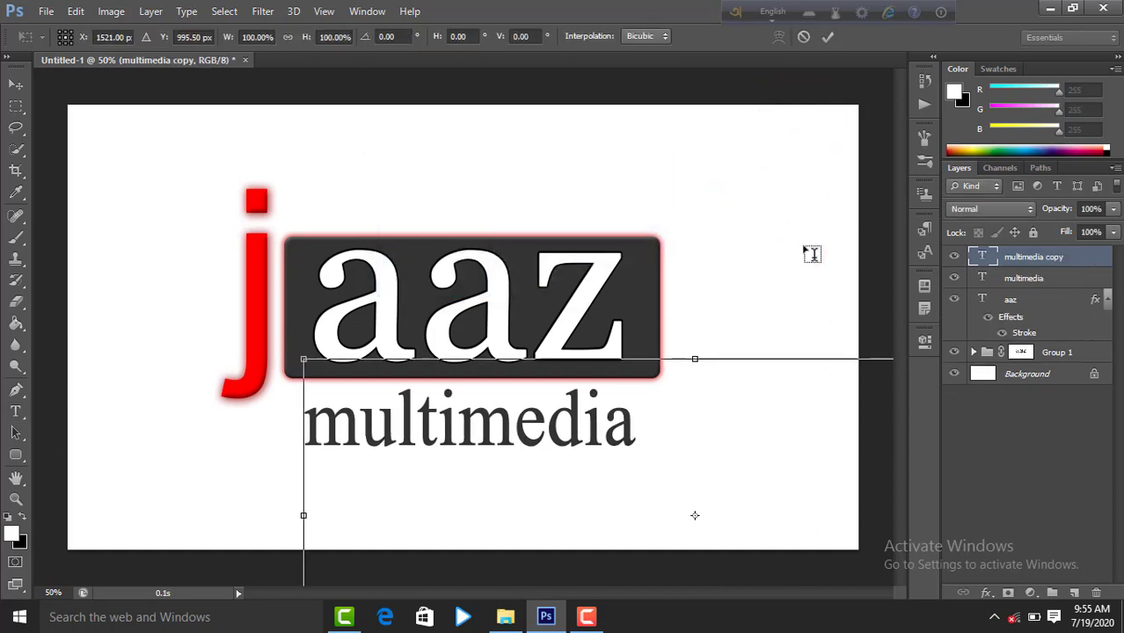
mouse_move(696, 358)
left_mouse_down()
mouse_move(695, 445)
mouse_move(695, 358)
left_mouse_up()
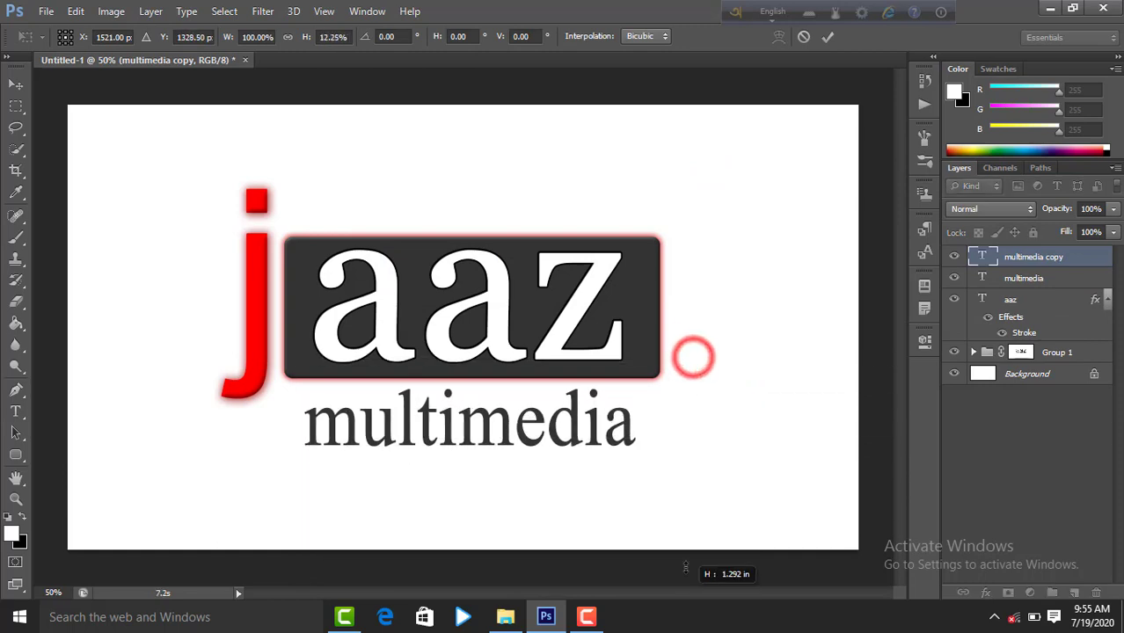
mouse_move(694, 357)
left_mouse_down()
mouse_move(690, 99)
mouse_move(740, 490)
mouse_move(732, 314)
mouse_move(738, 349)
left_mouse_up()
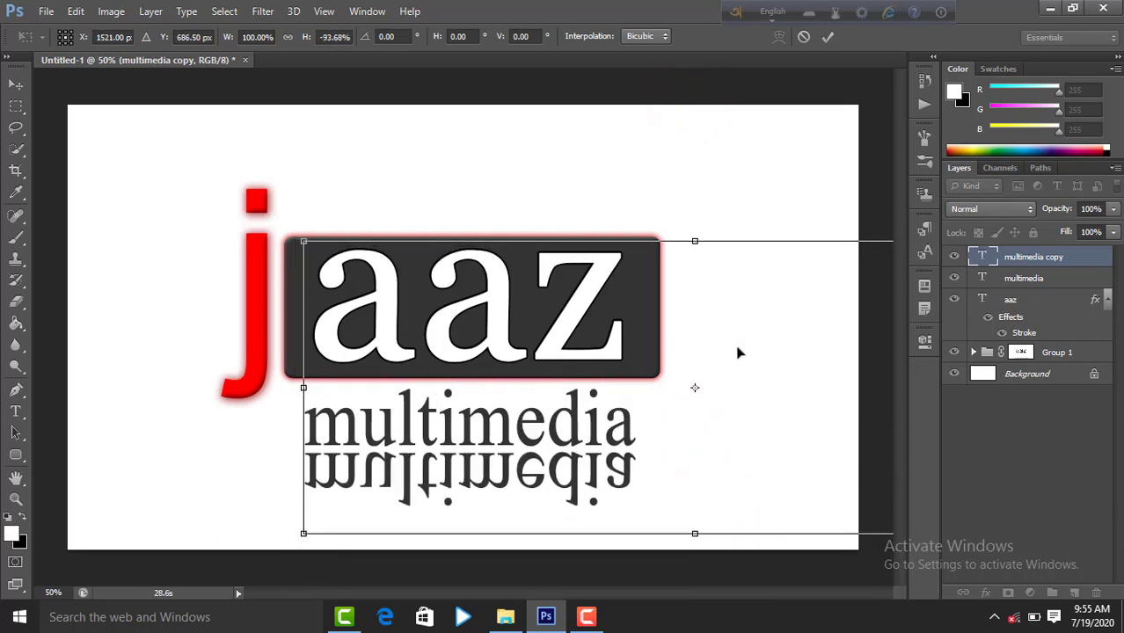
left_click(833, 39)
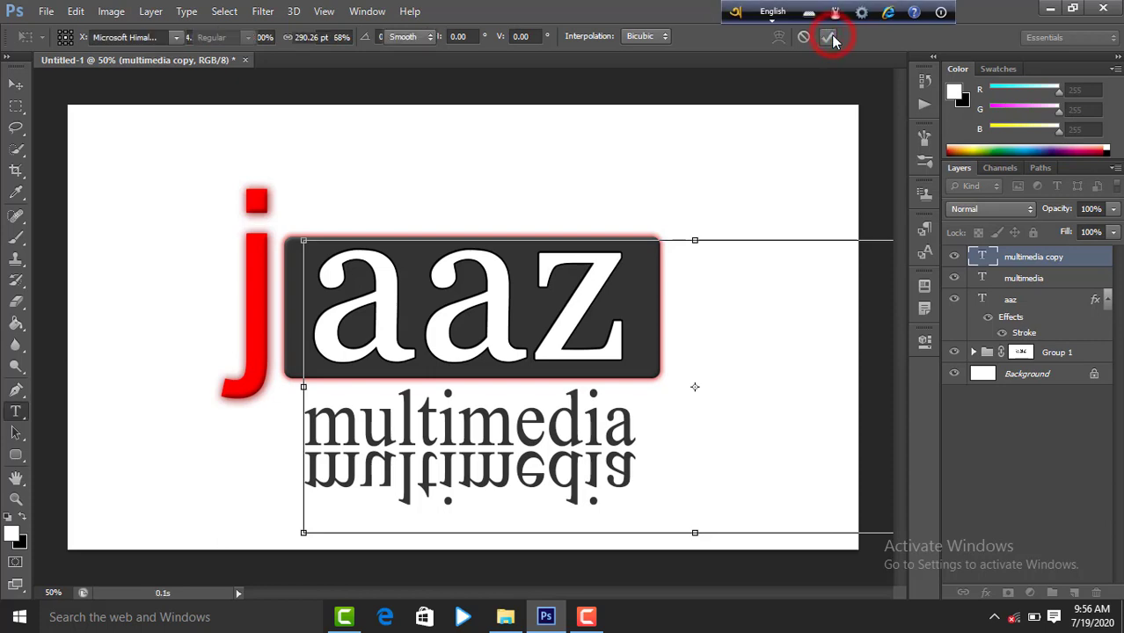
left_click(1113, 209)
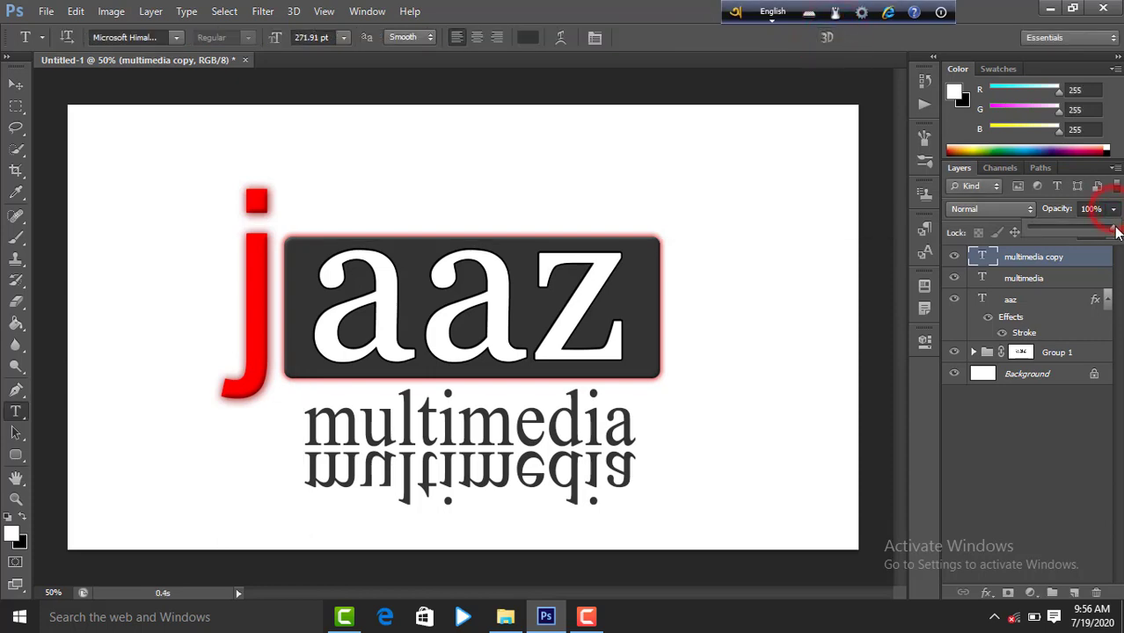
Lower the multimedia copy layer's opacity to fade the reflection
left_click_drag(1113, 230, 1060, 235)
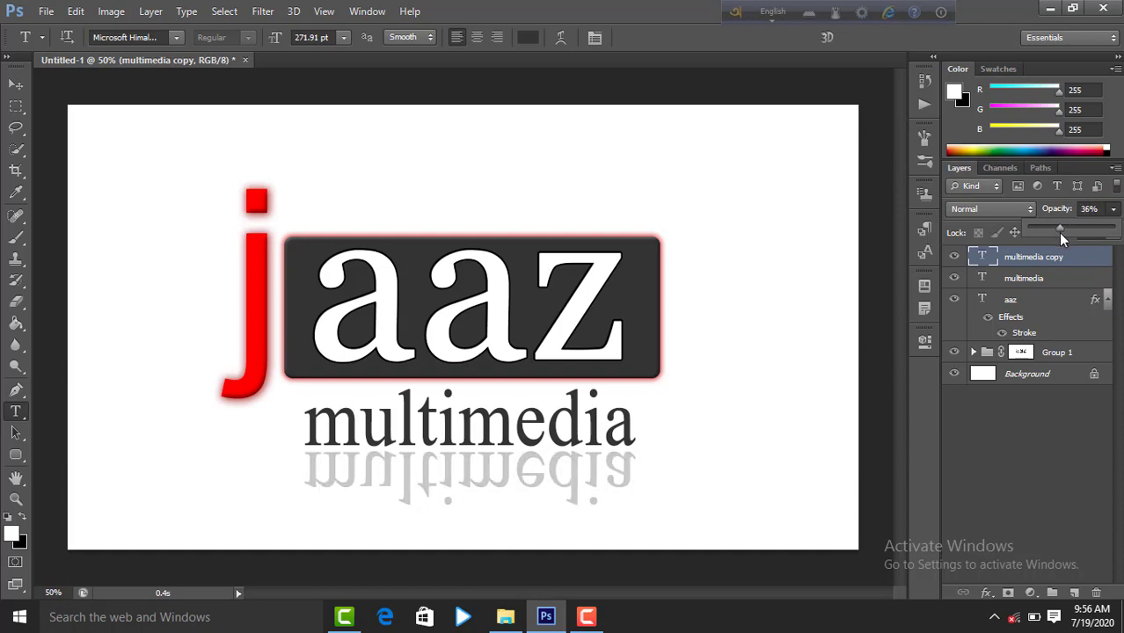
left_click(1091, 452)
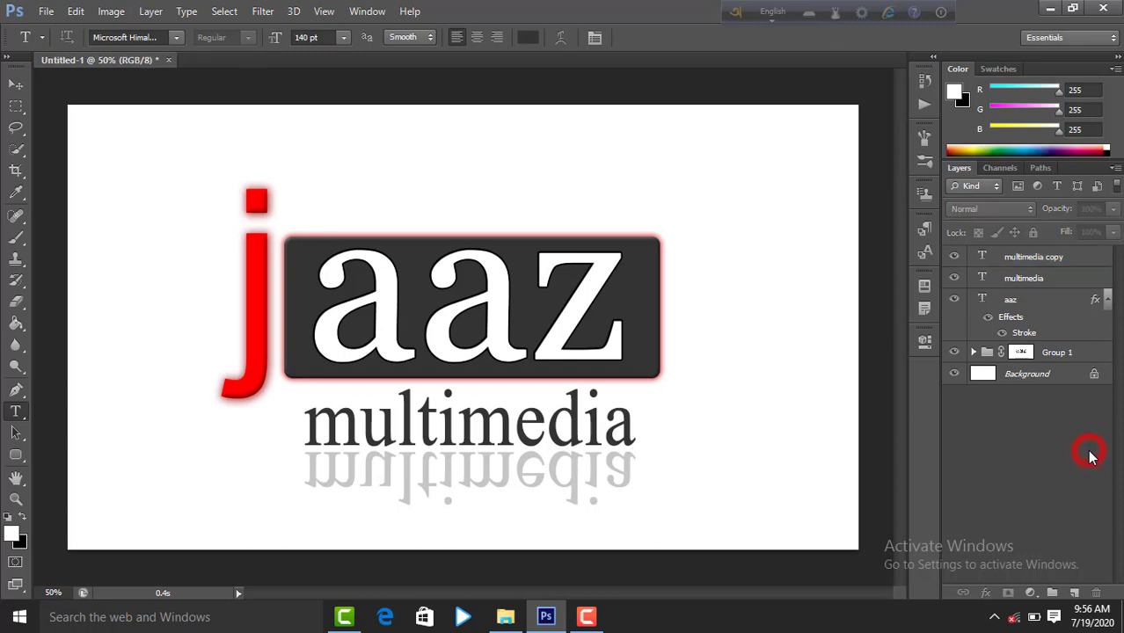
left_click(1090, 262)
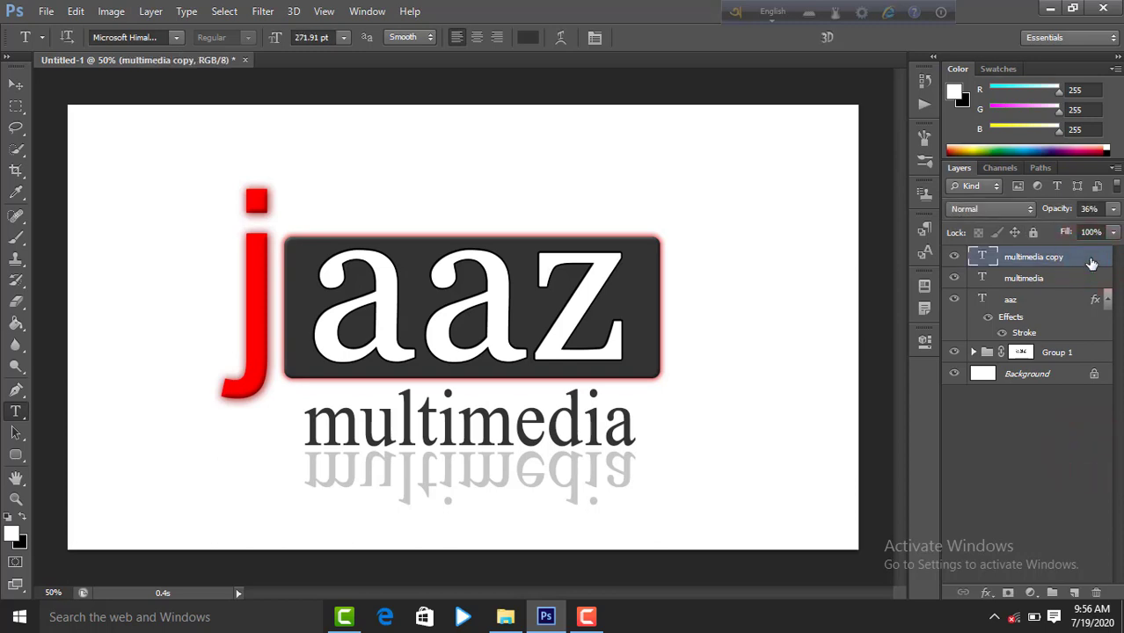
Nudge the reflection snugly under the caption and fade it further to 27% opacity
key("ctrl+t")
key("Down")
key("Down")
key("Down")
key("Down")
key("Down")
key("Down")
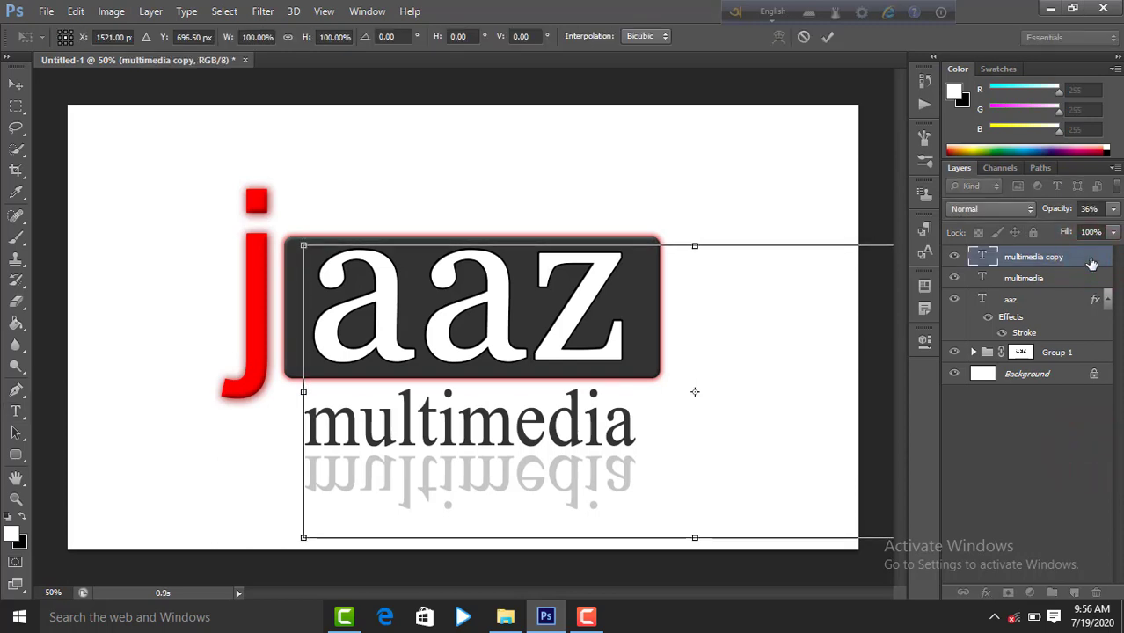
key("Down")
key("Down")
key("Up")
key("Up")
key("Up")
key("Up")
key("Up")
key("Up")
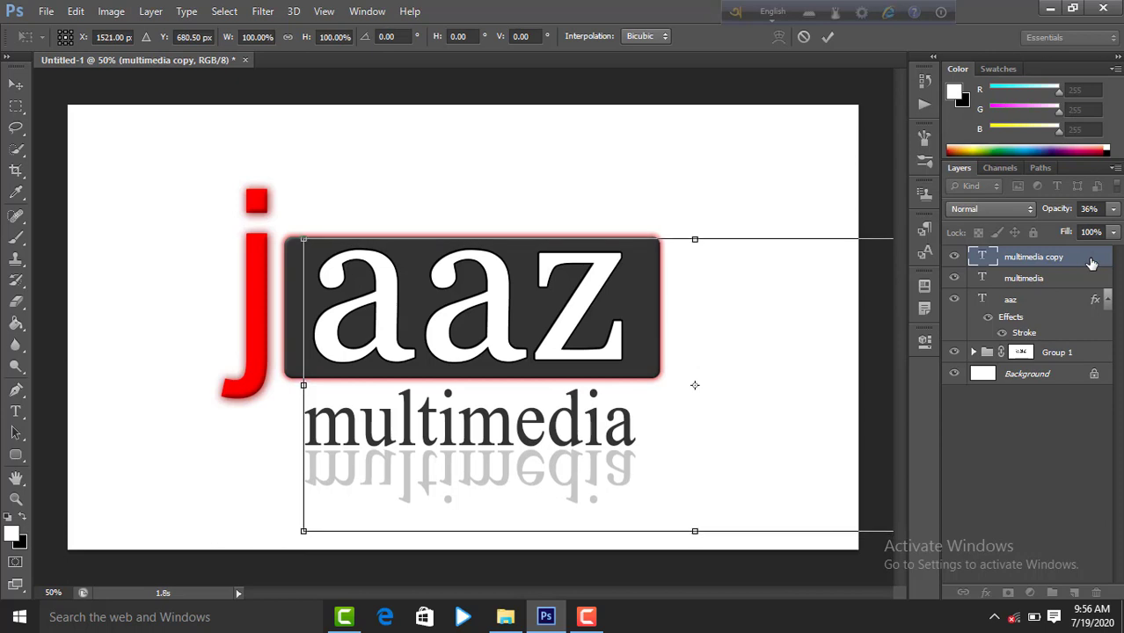
key("Up")
key("Up")
key("Up")
key("Up")
key("Up")
key("Up")
key("Up")
key("Up")
key("Up")
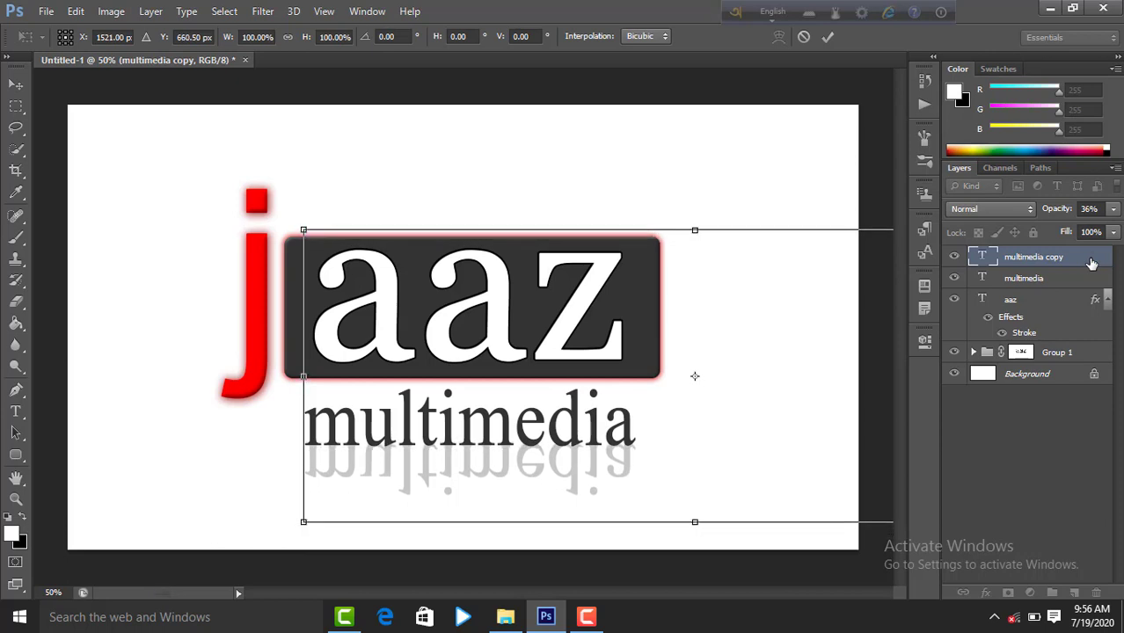
key("Up")
key("Up")
key("Up")
key("Down")
key("Down")
key("Down")
key("Down")
key("Down")
key("Down")
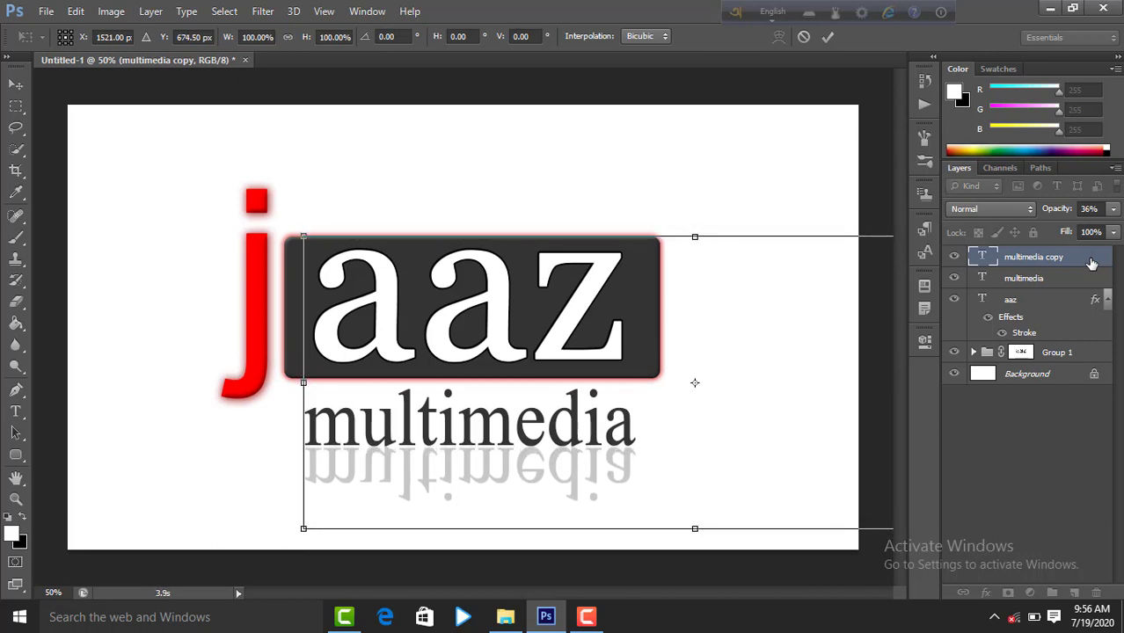
key("Down")
key("Down")
key("Down")
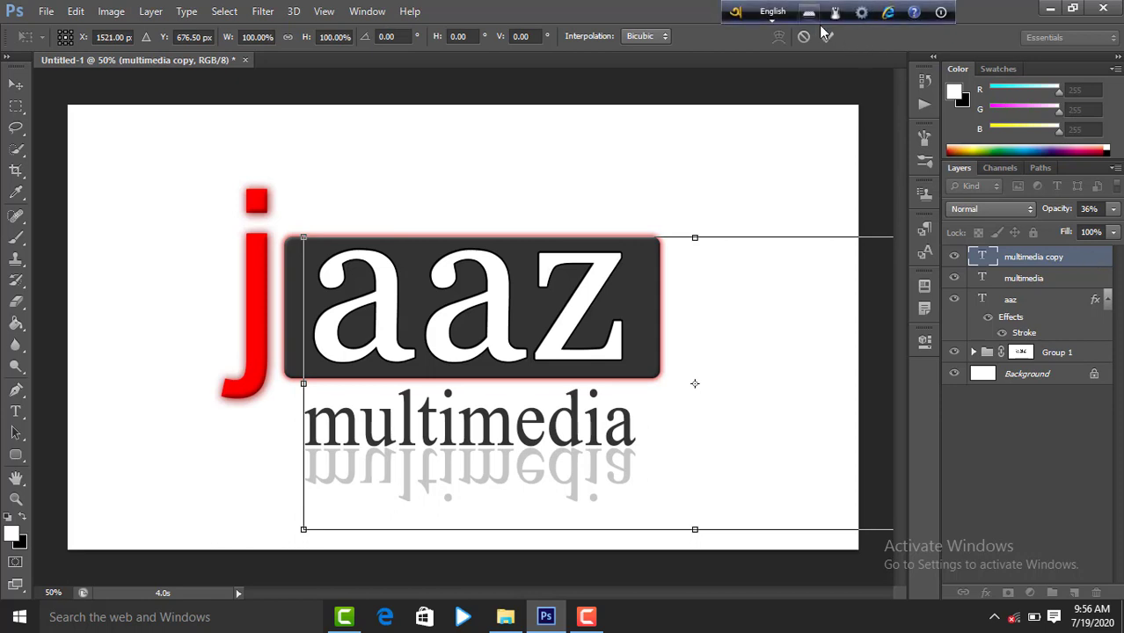
left_click(827, 36)
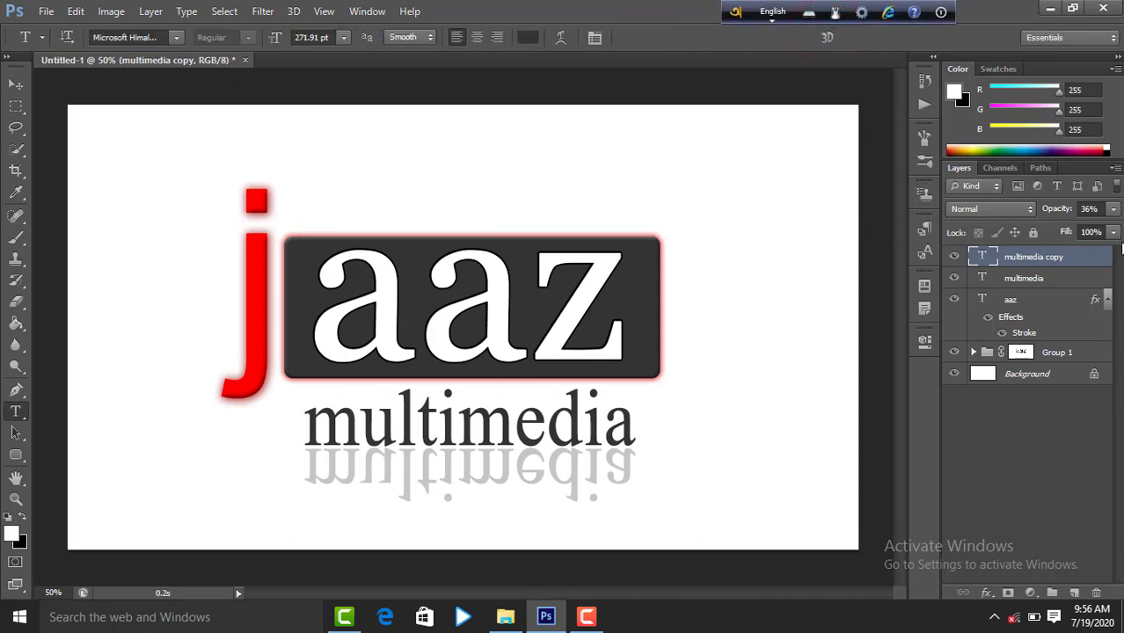
left_click(1112, 210)
mouse_move(1060, 230)
left_mouse_down()
mouse_move(1047, 231)
mouse_move(1058, 232)
left_mouse_up()
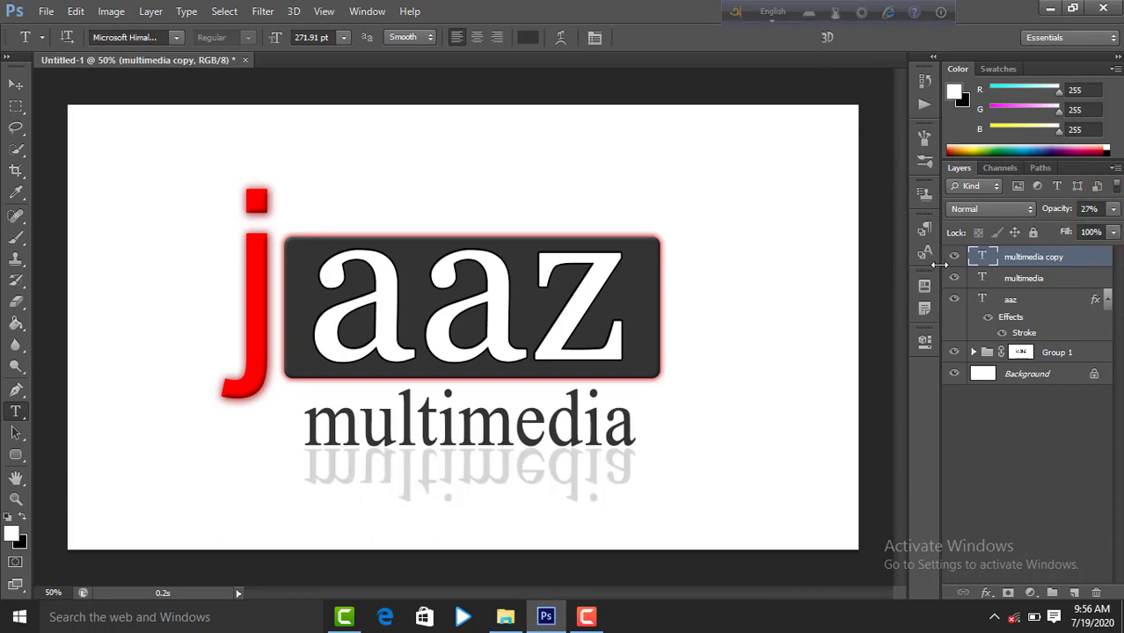
Draw a small square with the Rectangle Tool near the canvas's upper right
left_click(15, 454)
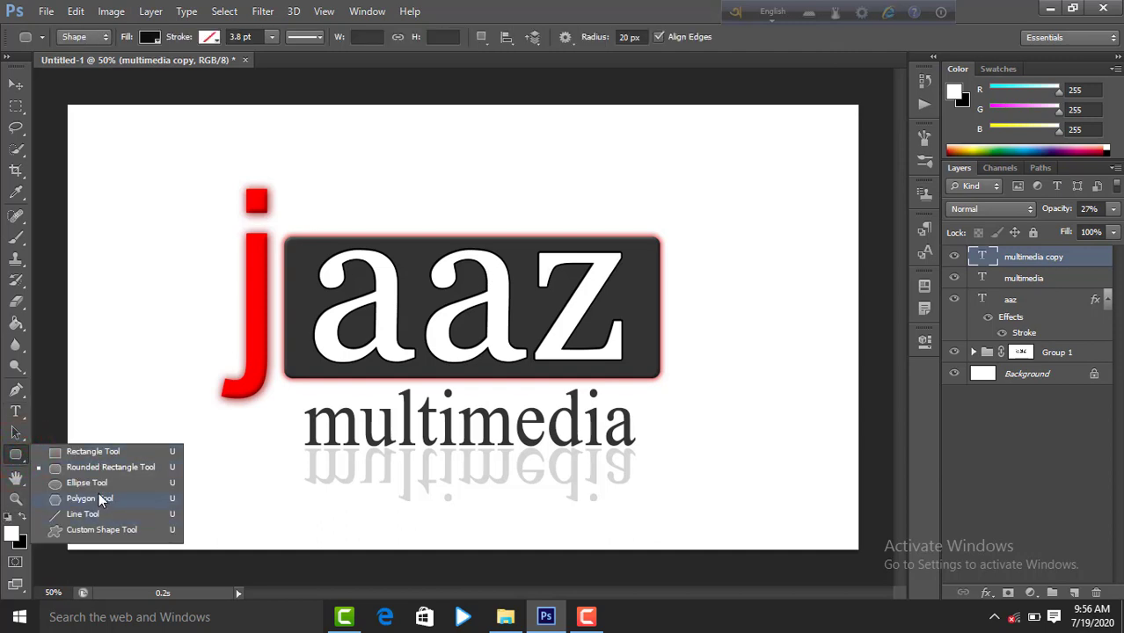
left_click(99, 452)
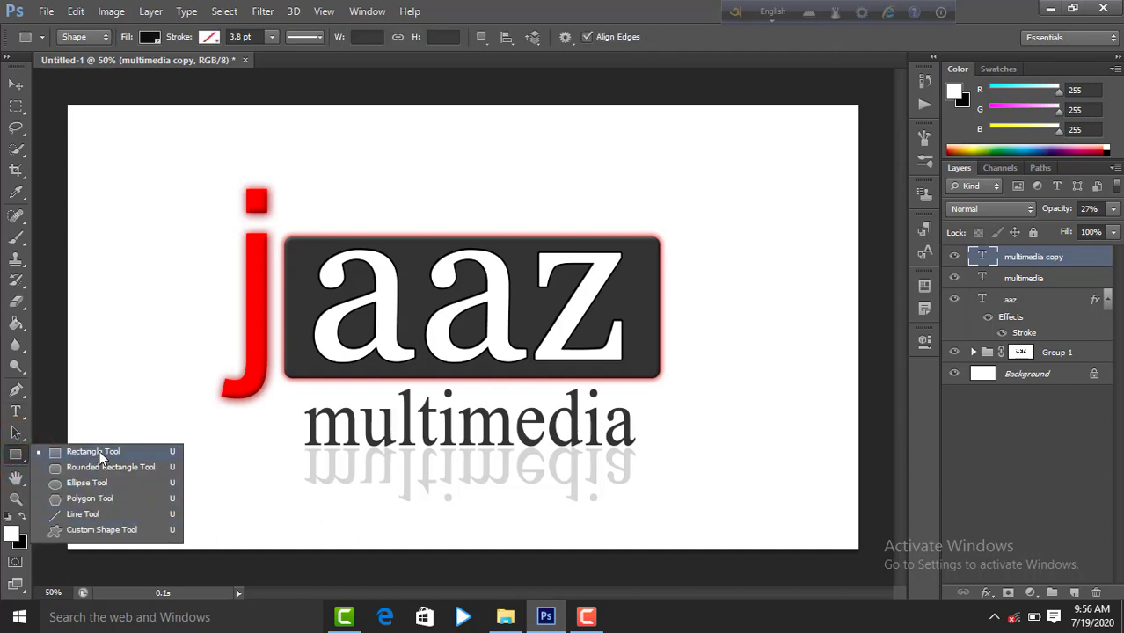
left_click(99, 452)
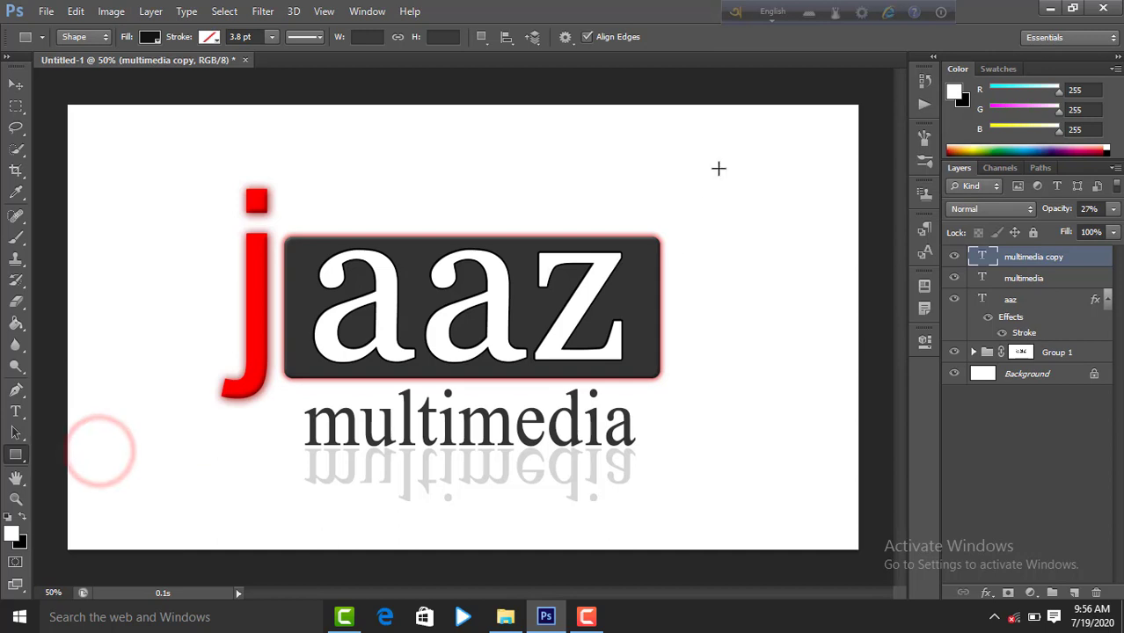
left_click_drag(719, 169, 748, 197)
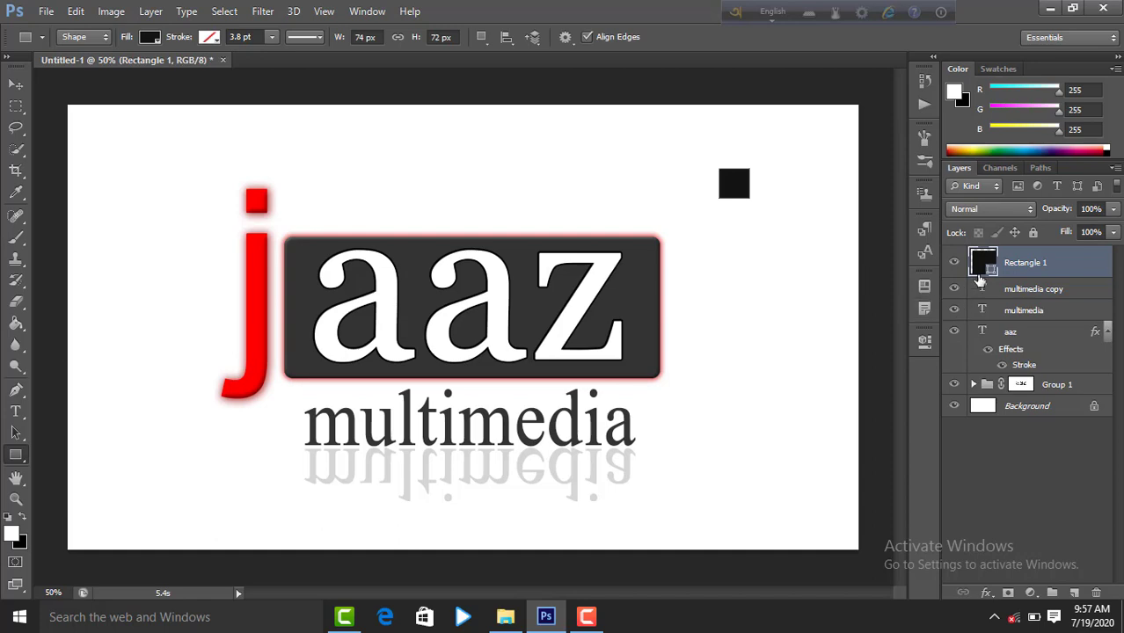
Fill the Rectangle 1 square with red cc0000
left_click(992, 273)
double_click(992, 273)
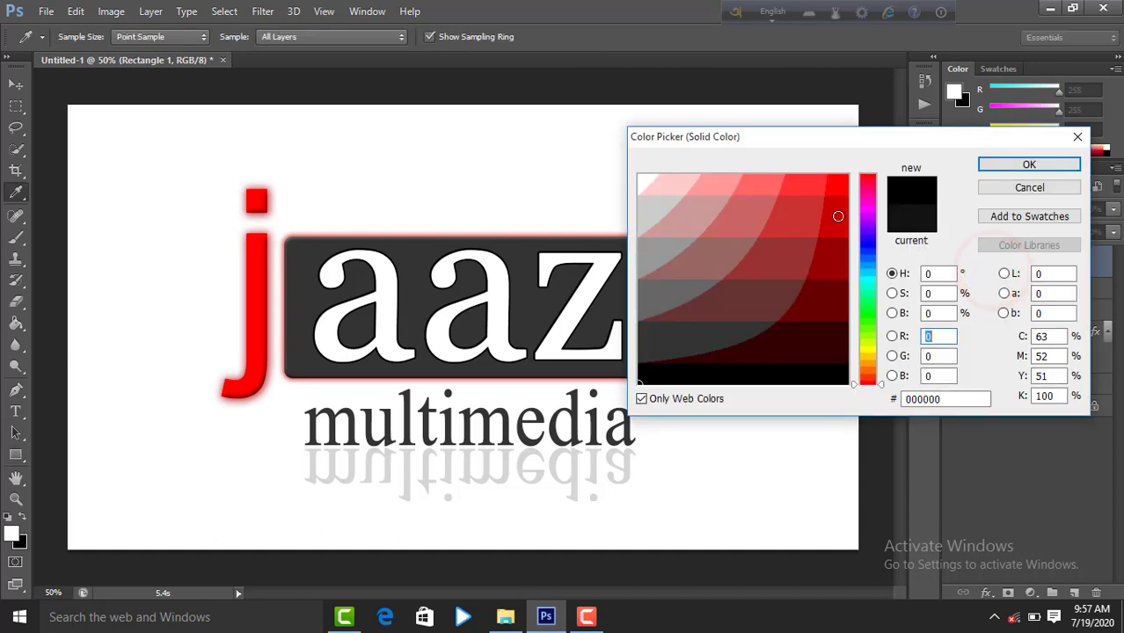
left_click(837, 217)
left_click(1029, 167)
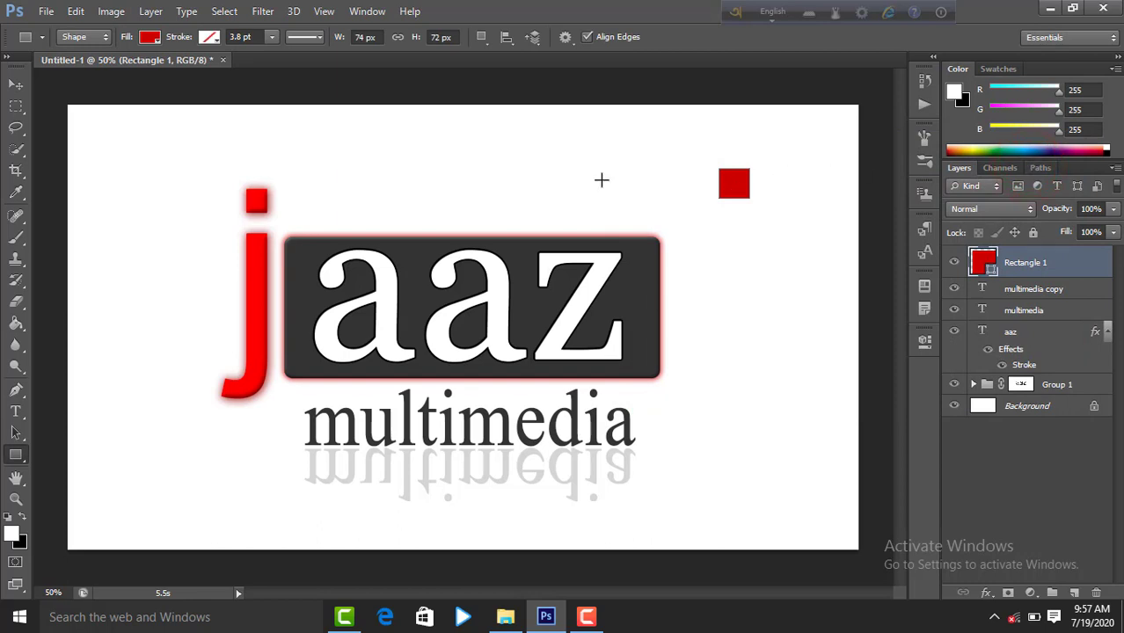
Move the red square to the jaaz box's lower-right corner and rotate it into a diamond
left_click(16, 84)
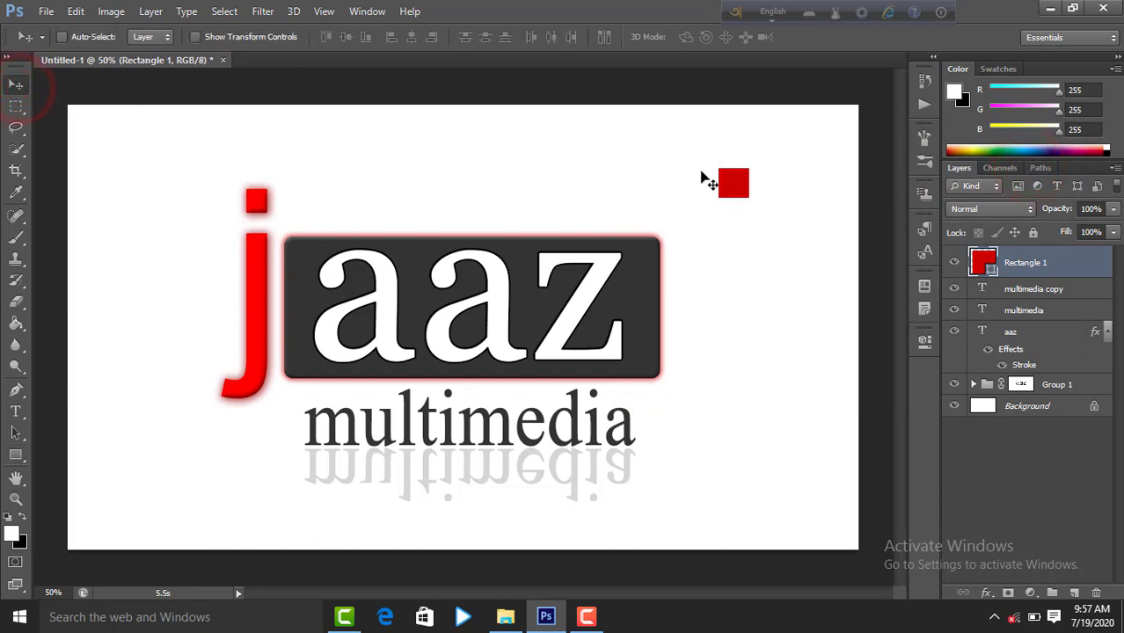
left_click_drag(730, 182, 655, 346)
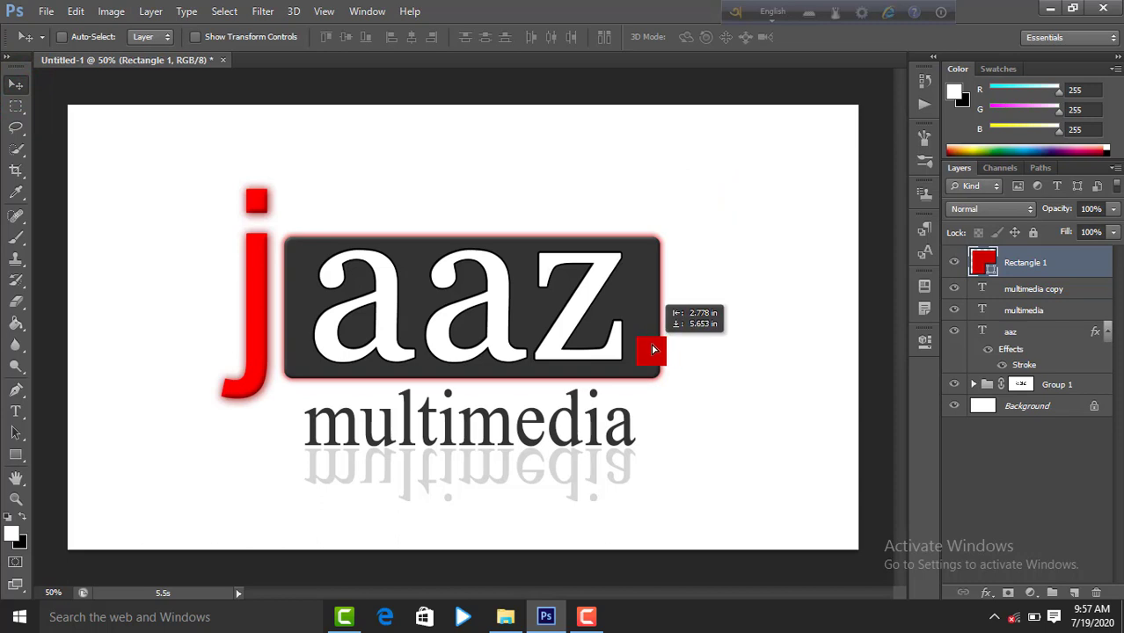
key("shift+Left")
key("shift+Left")
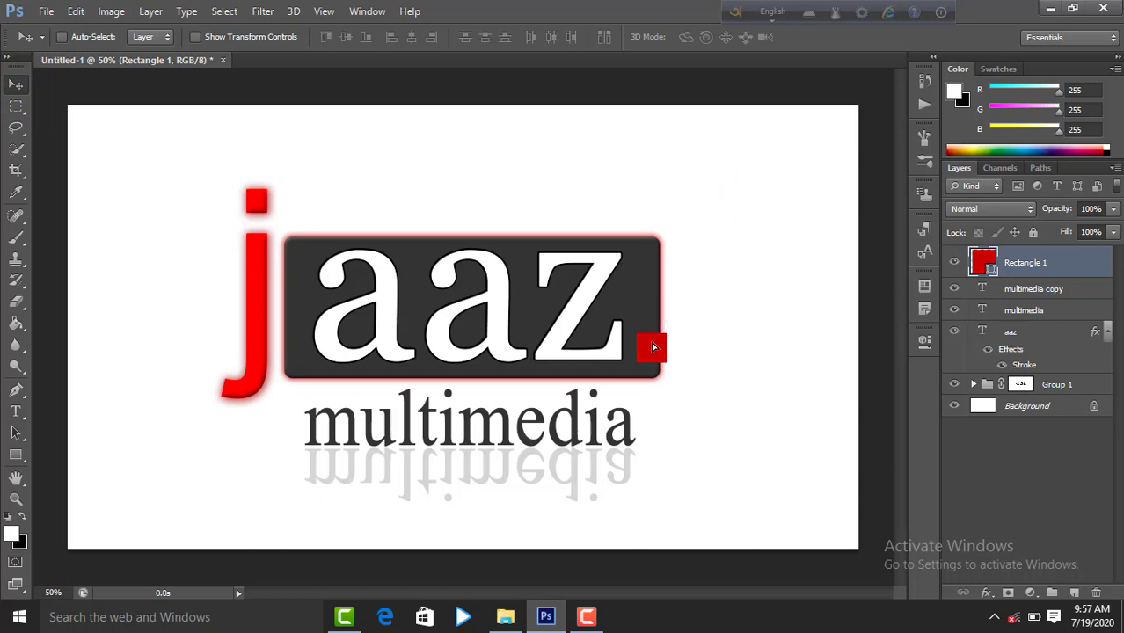
key("ctrl+t")
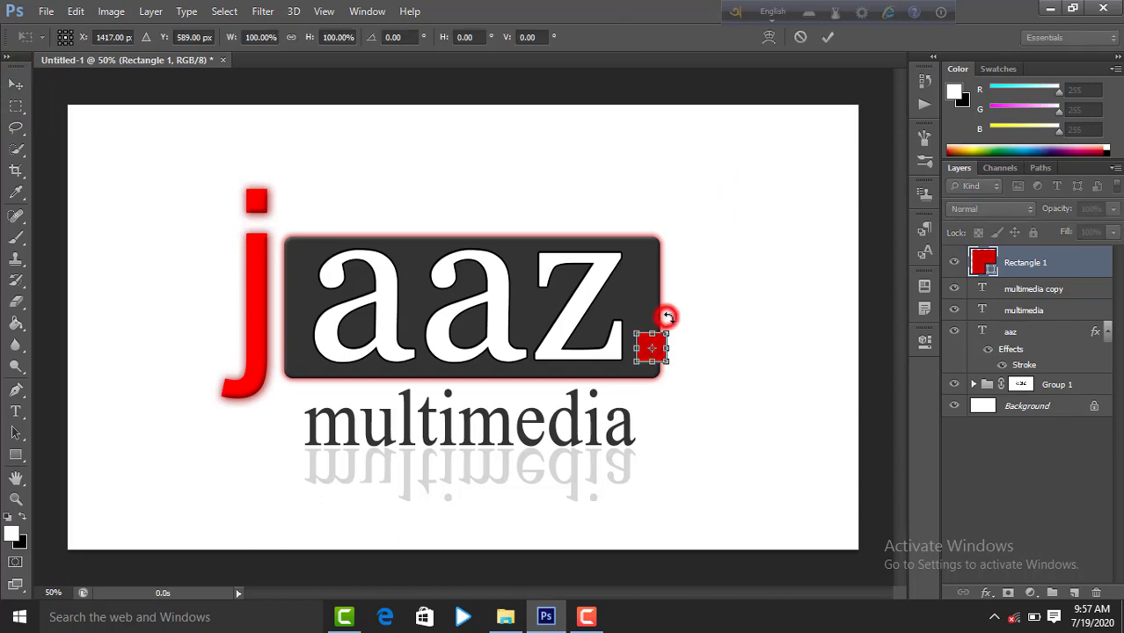
left_click_drag(665, 317, 698, 351)
key("shift+Right")
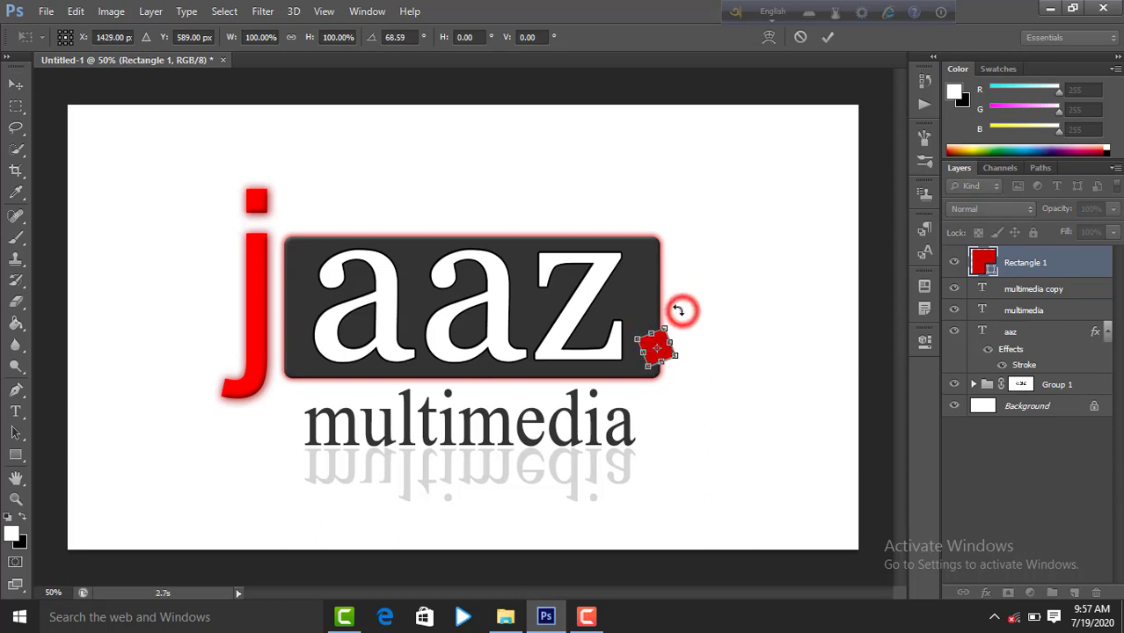
left_click_drag(682, 311, 672, 310)
key("Right")
key("Right")
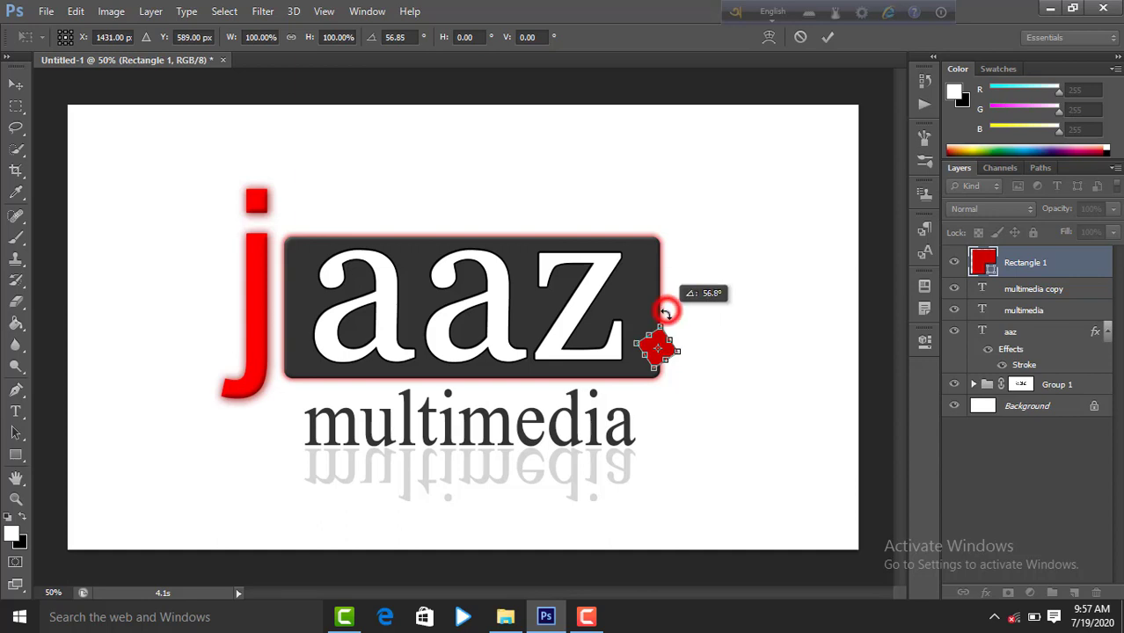
left_click(825, 37)
Fine-tune the red diamond's rotation with repeated small transform tweaks
key("ctrl+t")
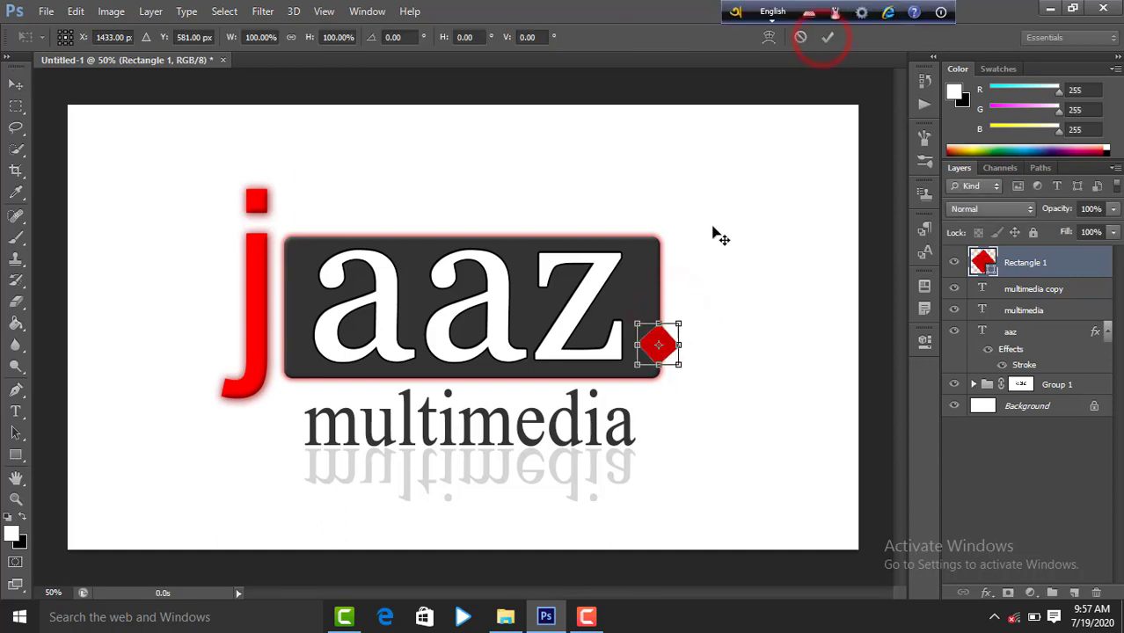
left_click_drag(666, 301, 664, 306)
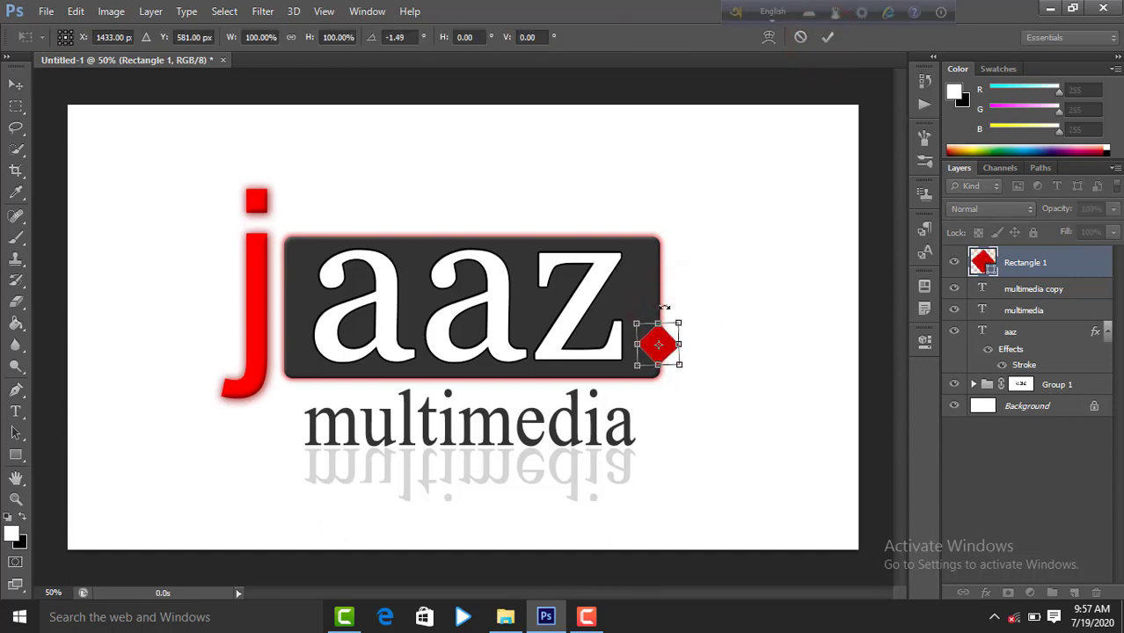
left_click(832, 37)
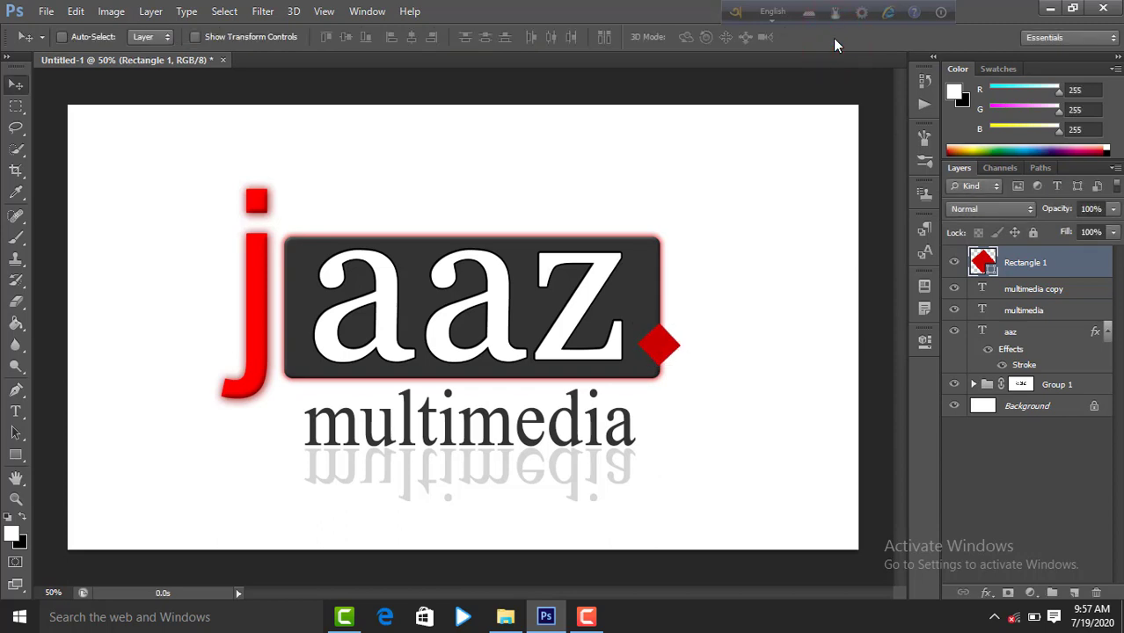
key("ctrl+t")
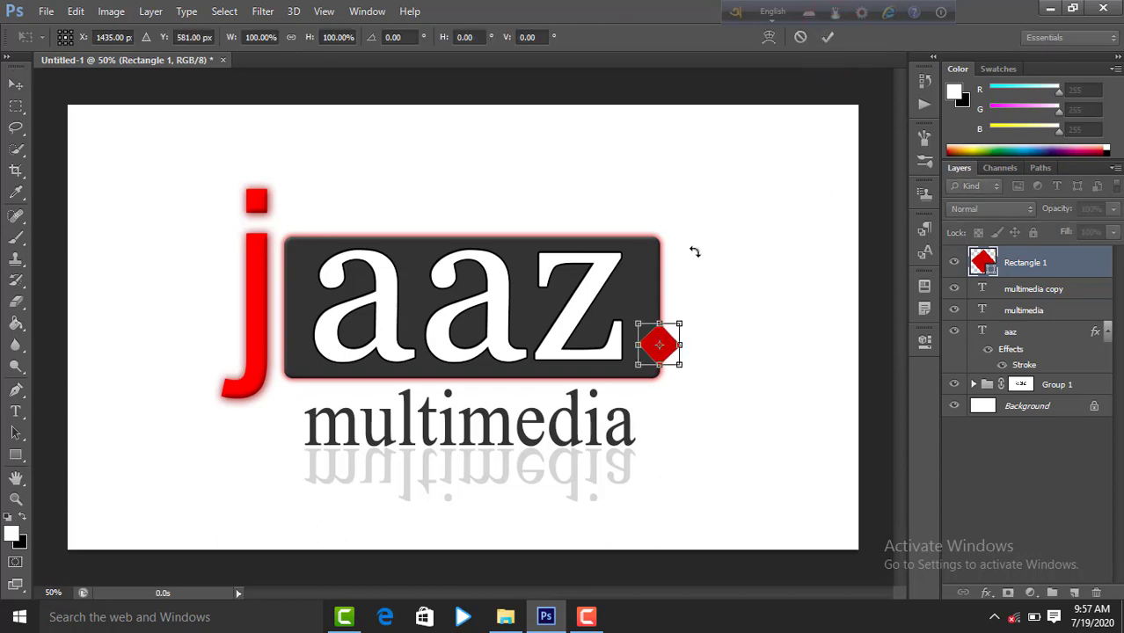
left_click_drag(669, 299, 663, 301)
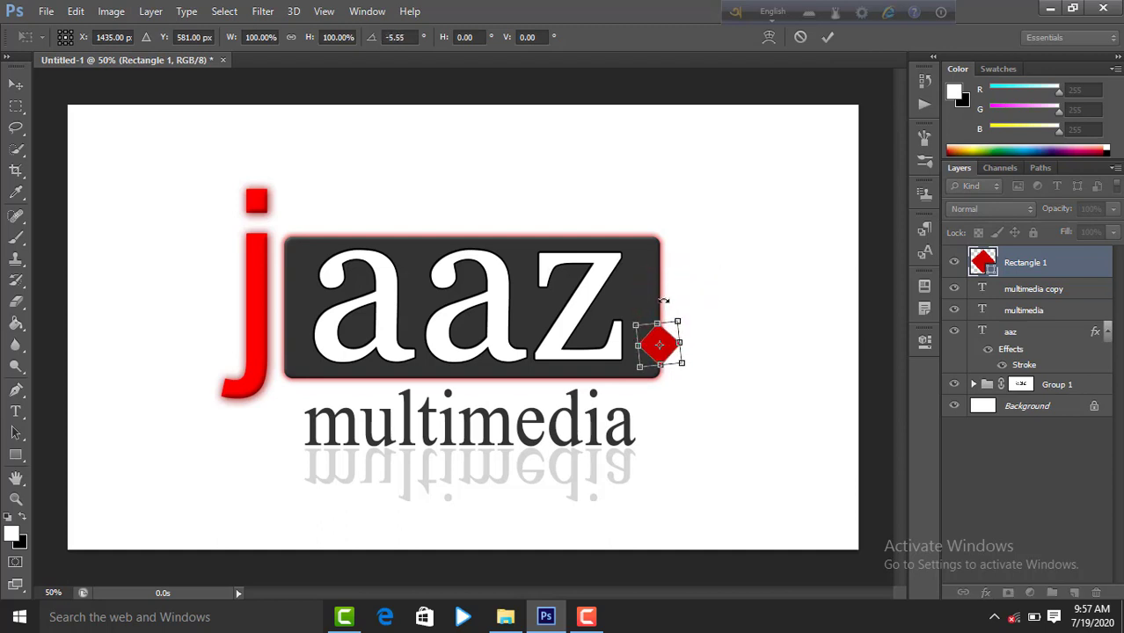
left_click(827, 38)
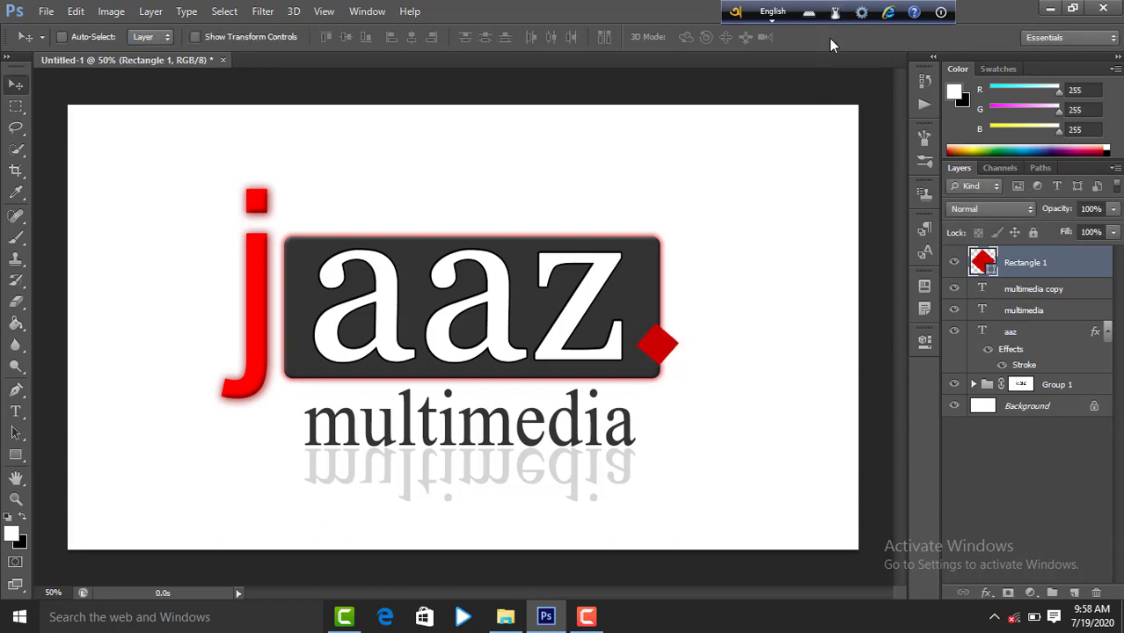
key("ctrl+t")
left_click_drag(667, 269, 671, 273)
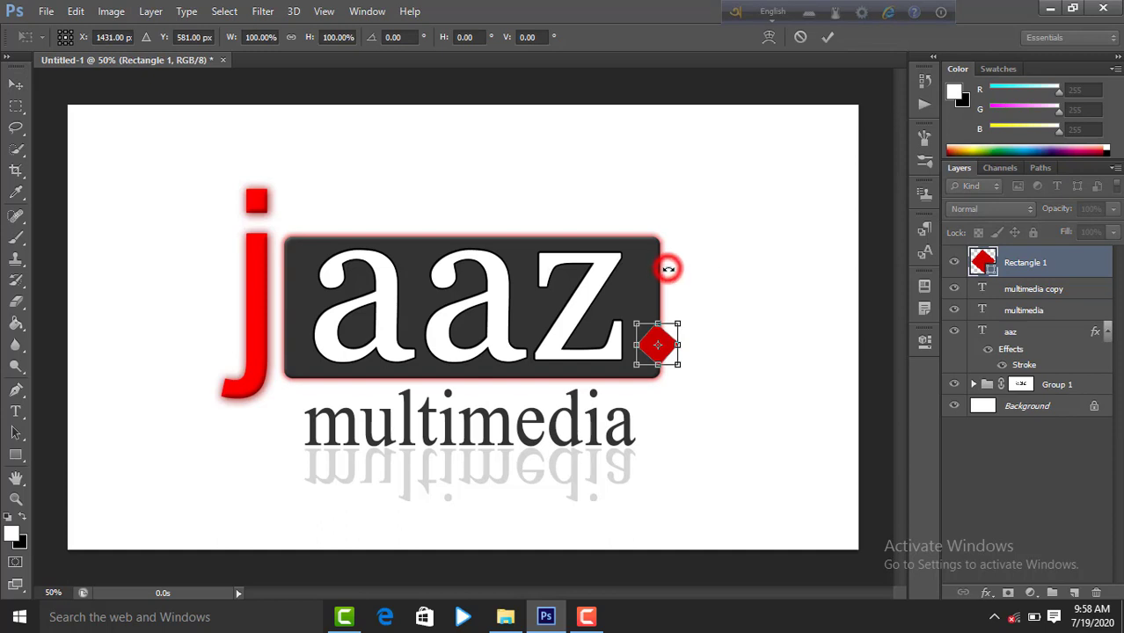
left_click(826, 37)
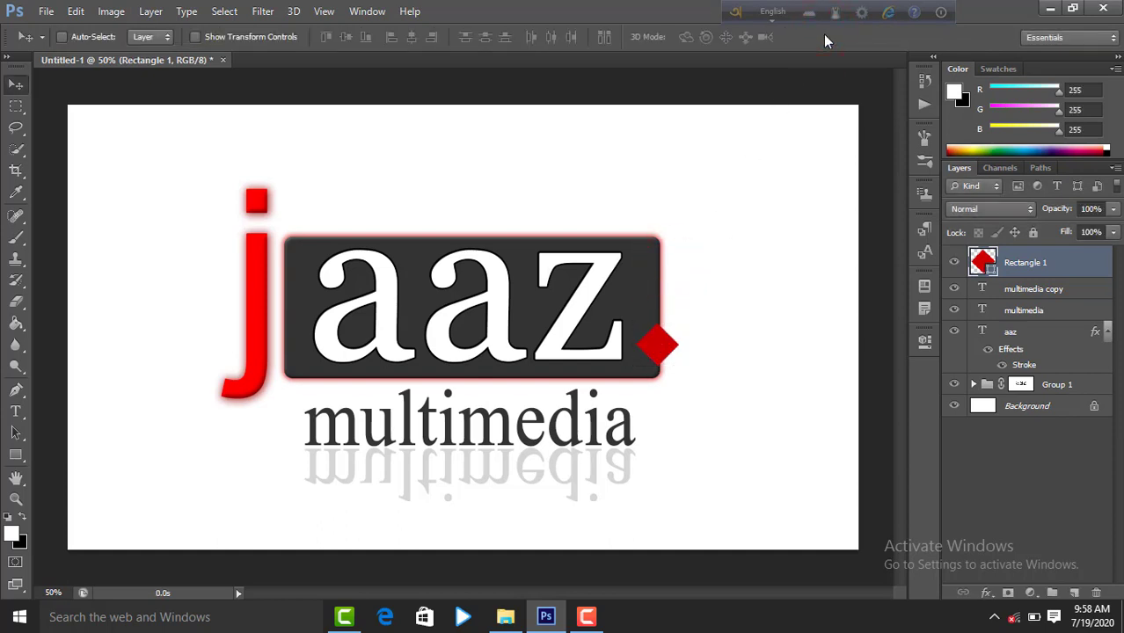
Add Bevel & Emboss to Rectangle 1 with larger size, red highlight and dark red shadow
right_click(1048, 265)
left_click(743, 94)
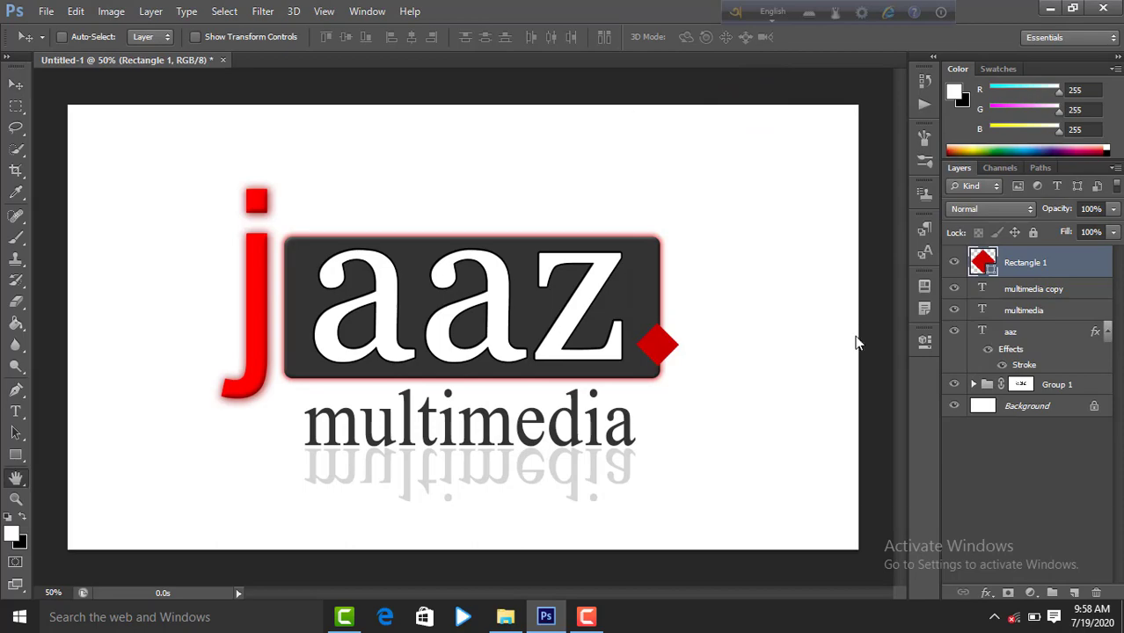
left_click(830, 125)
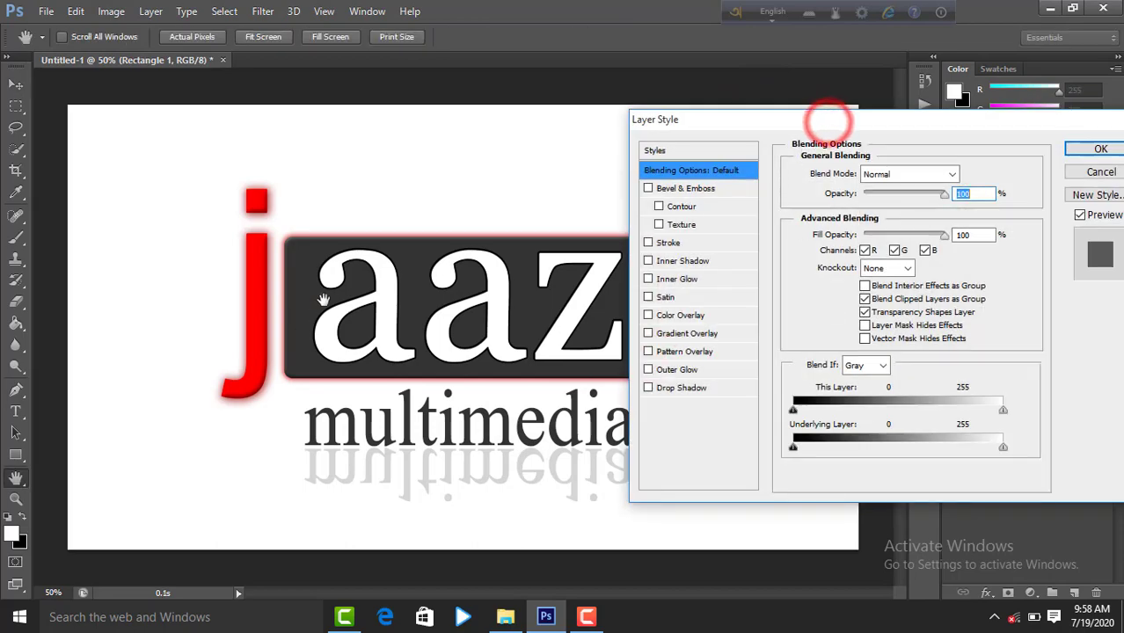
left_click_drag(885, 123, 340, 112)
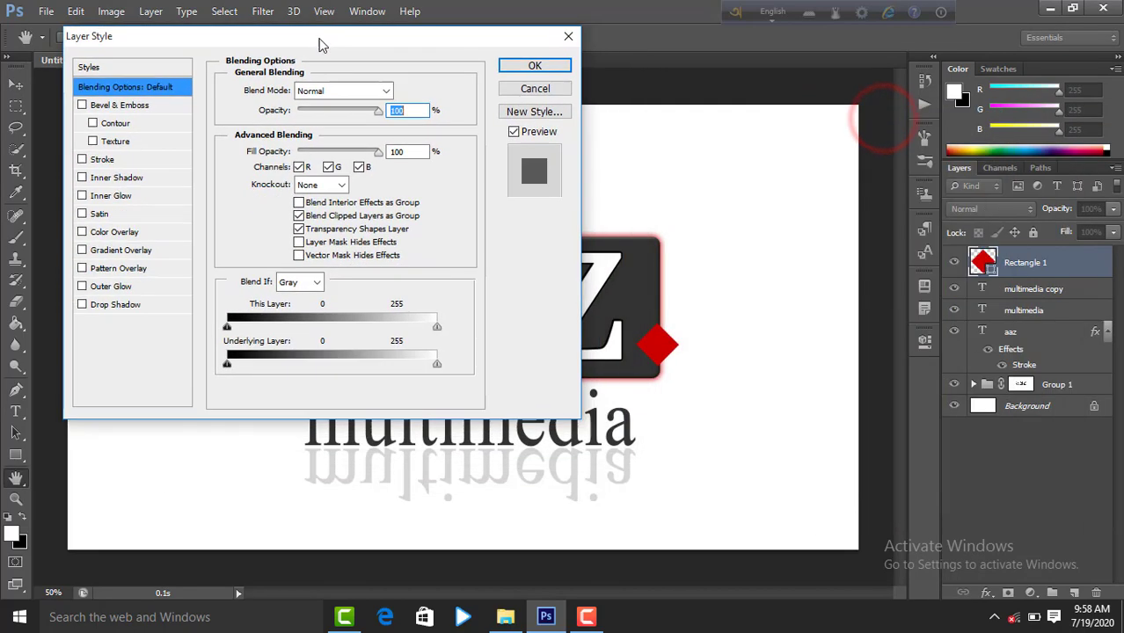
left_click(172, 177)
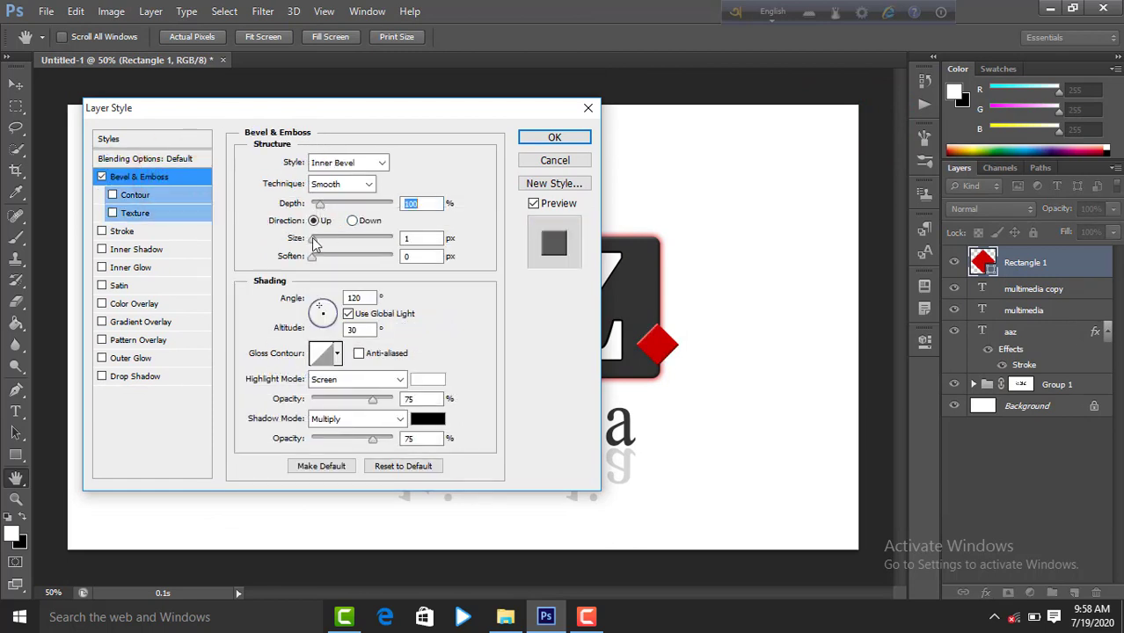
mouse_move(313, 238)
left_mouse_down()
mouse_move(308, 246)
mouse_move(315, 238)
mouse_move(342, 261)
left_mouse_up()
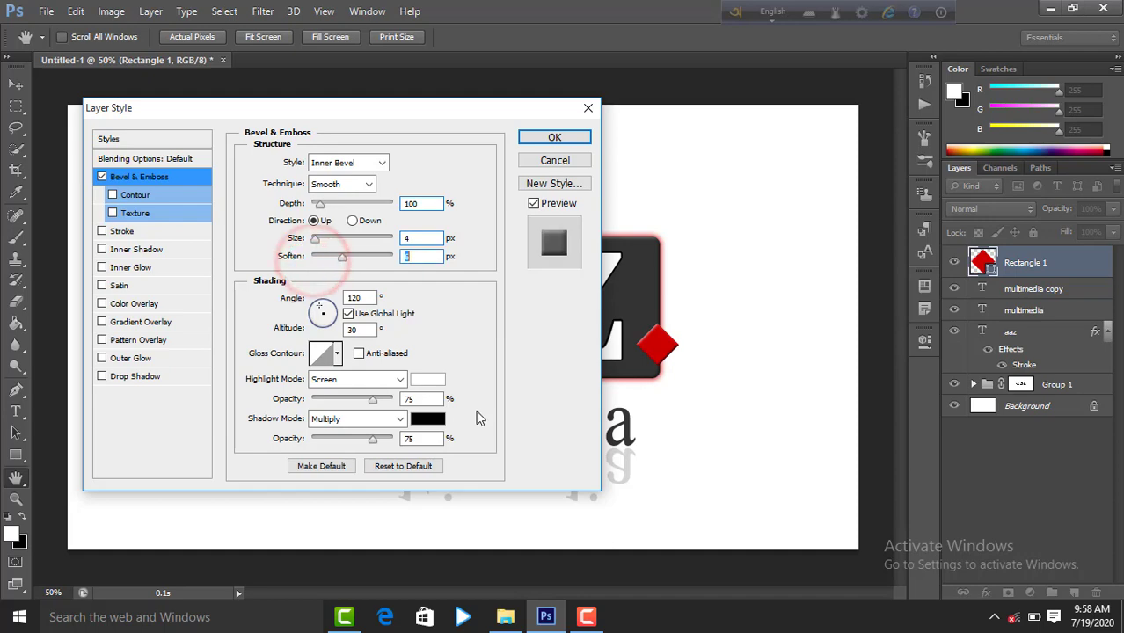
left_click(435, 381)
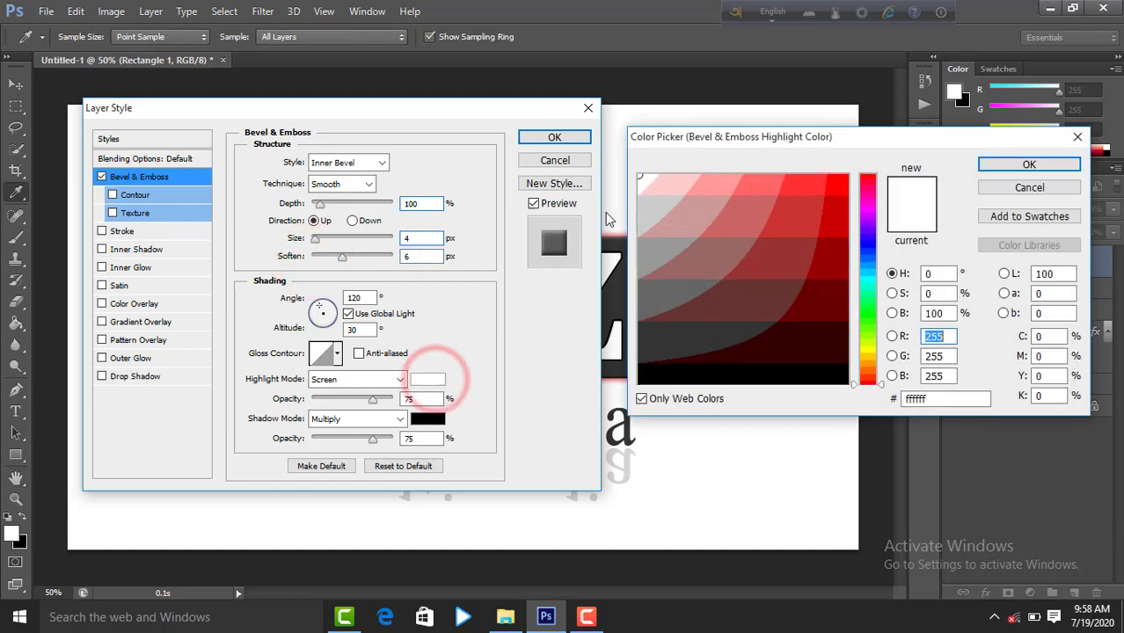
left_click(838, 221)
left_click(1022, 164)
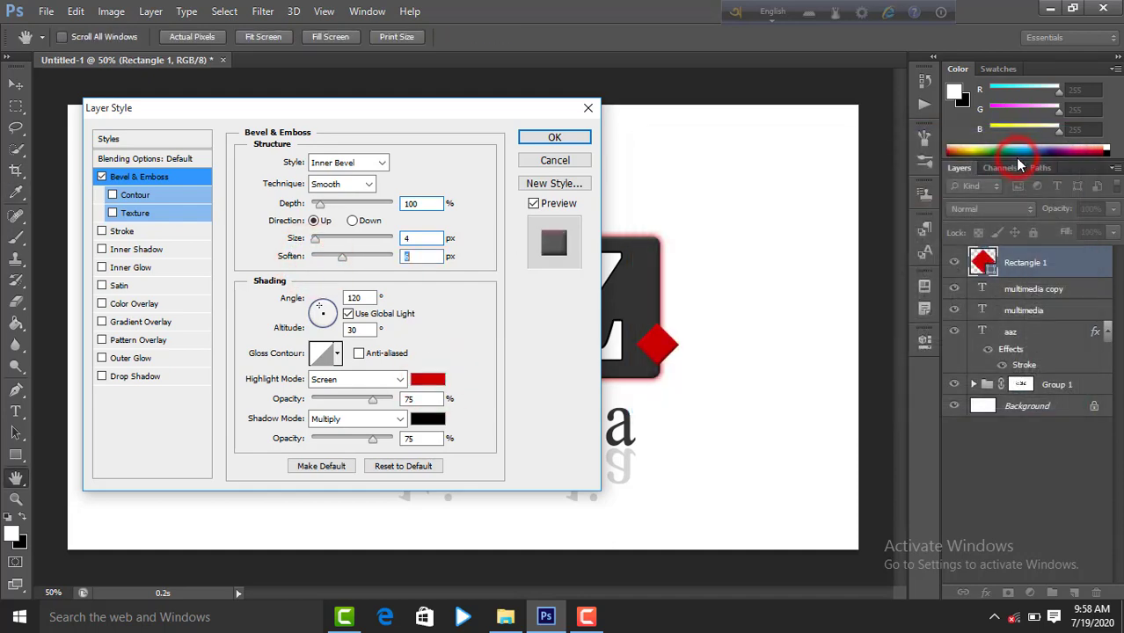
left_click(431, 420)
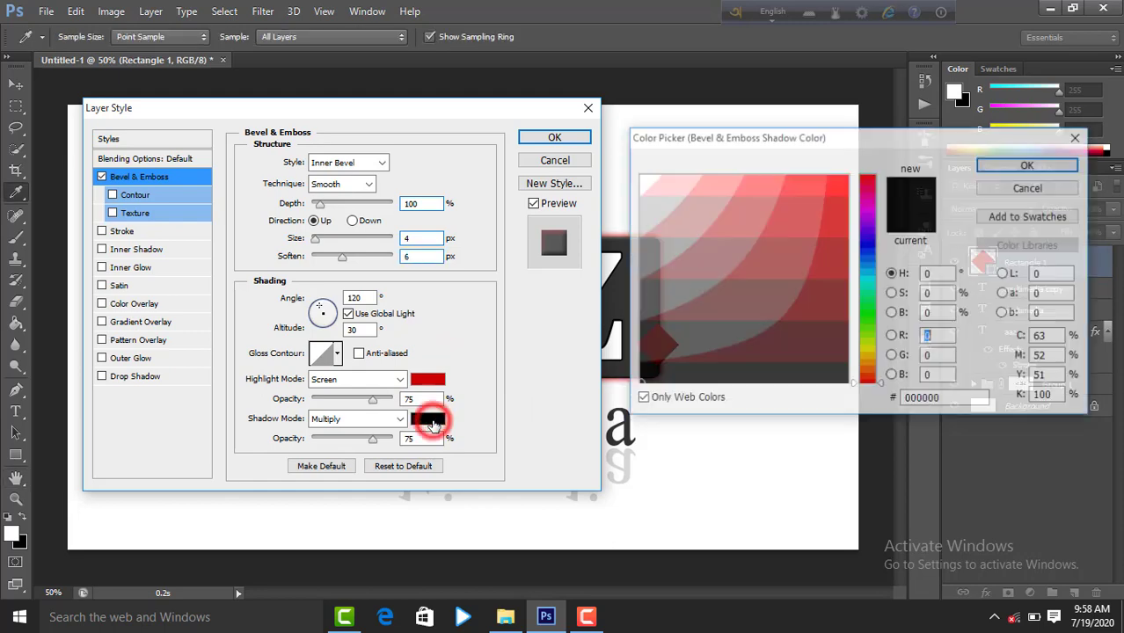
left_click(839, 296)
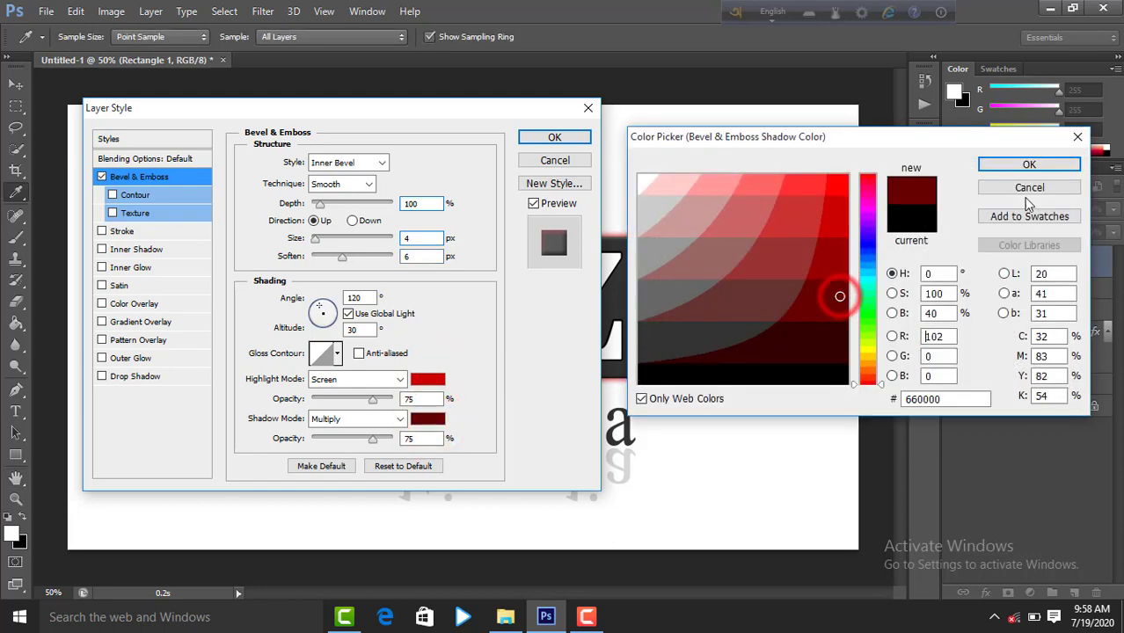
left_click(1054, 164)
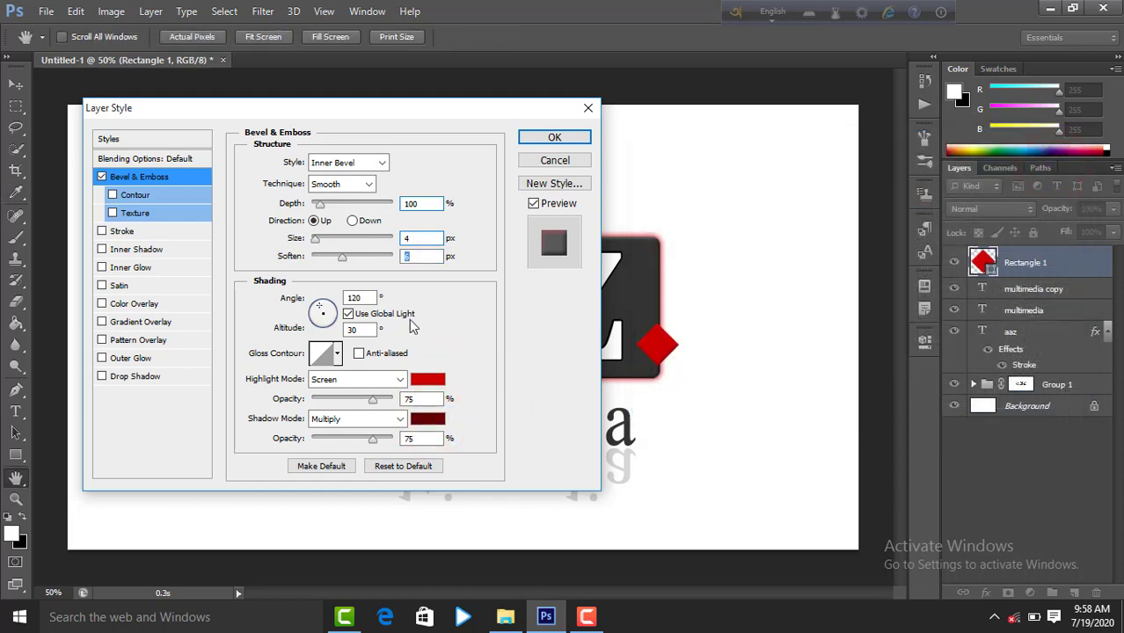
Add a 4 px white Stroke to the diamond and apply the styles
left_click(201, 234)
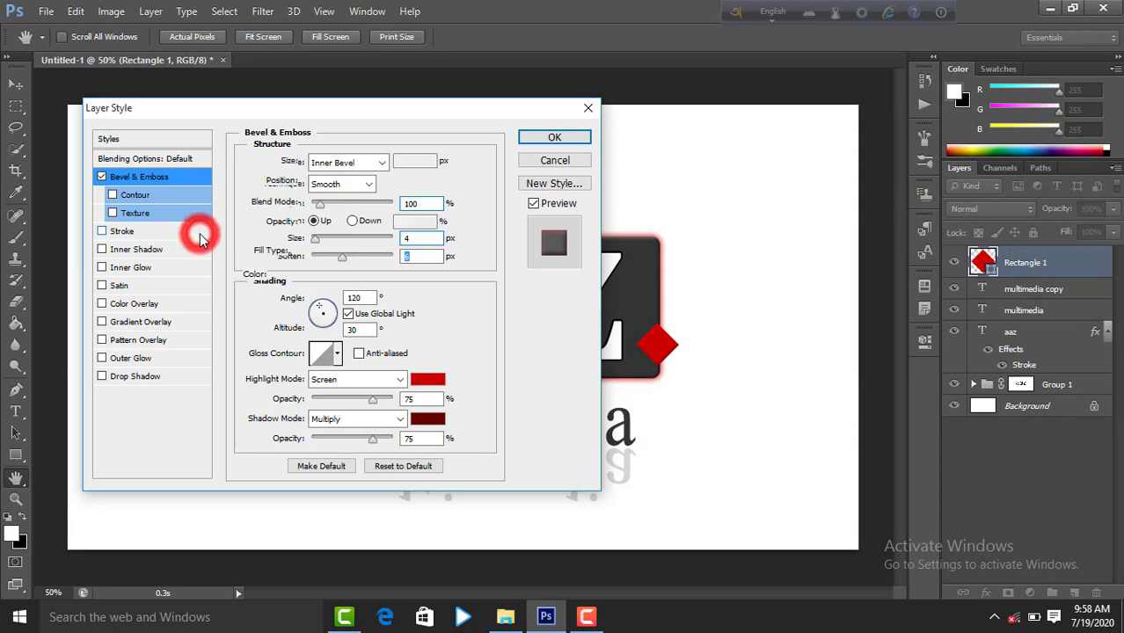
left_click(286, 274)
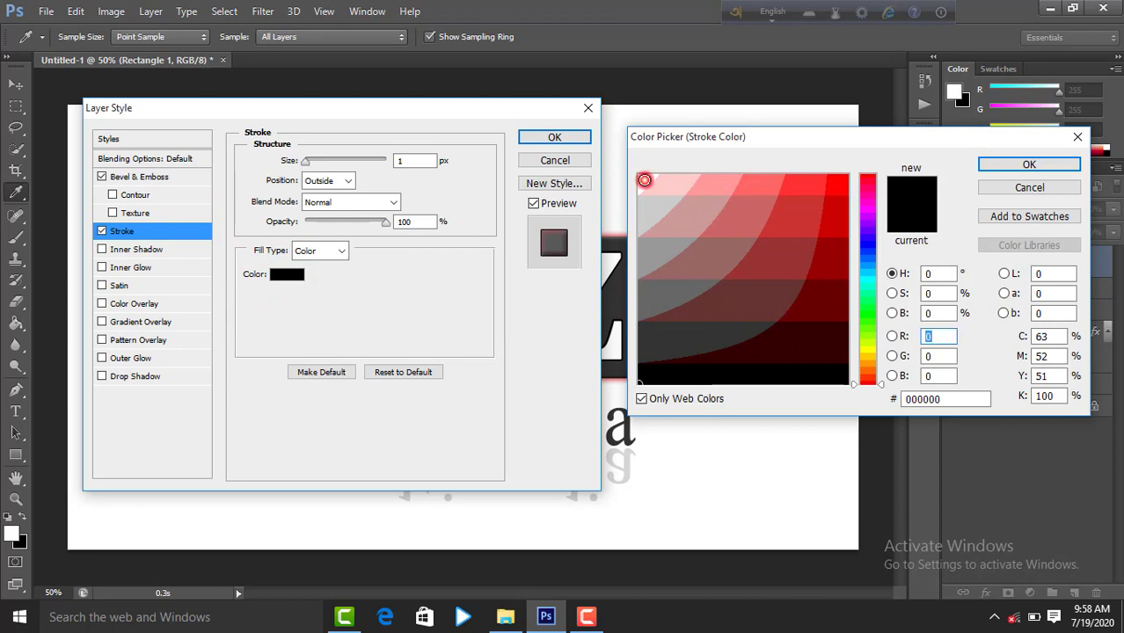
left_click(645, 181)
left_click(1044, 166)
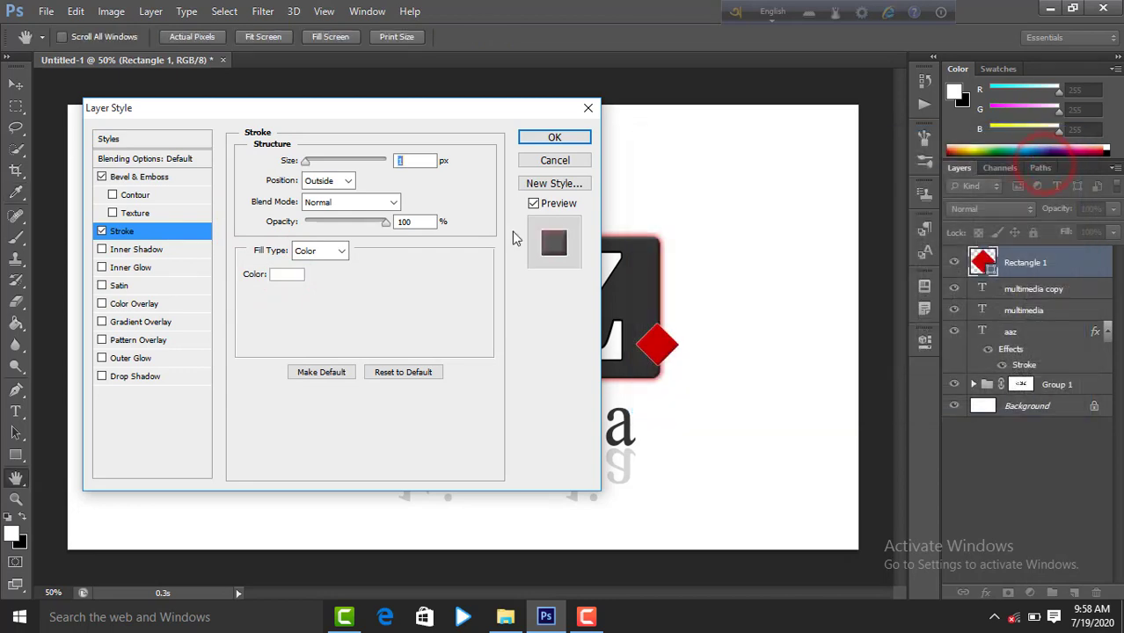
left_click_drag(307, 164, 310, 164)
left_click_drag(307, 164, 312, 166)
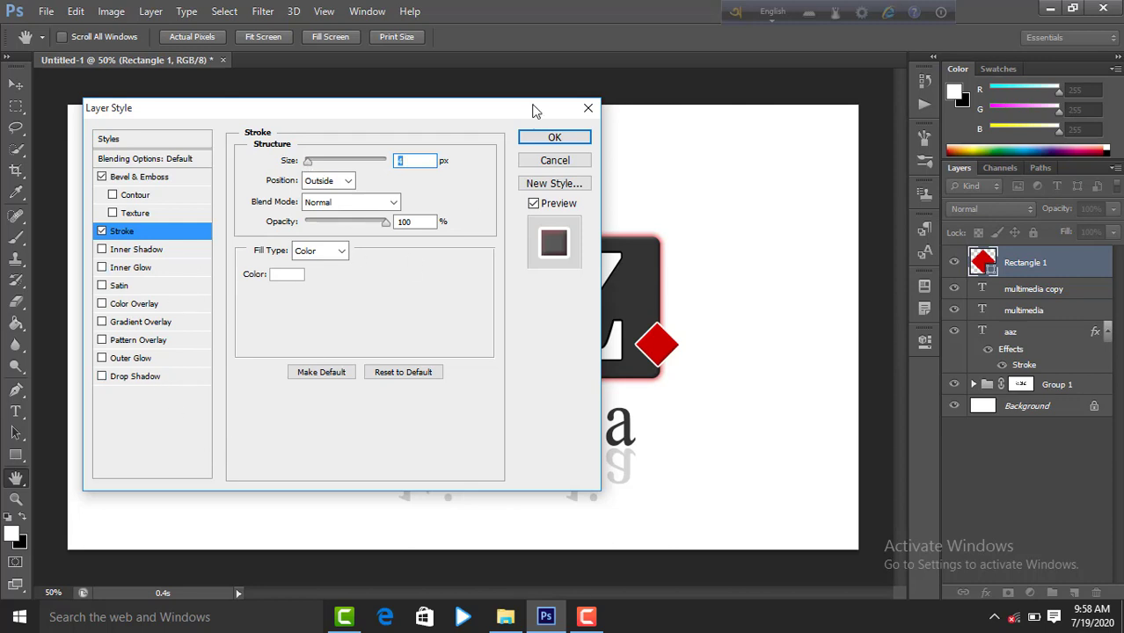
left_click(563, 137)
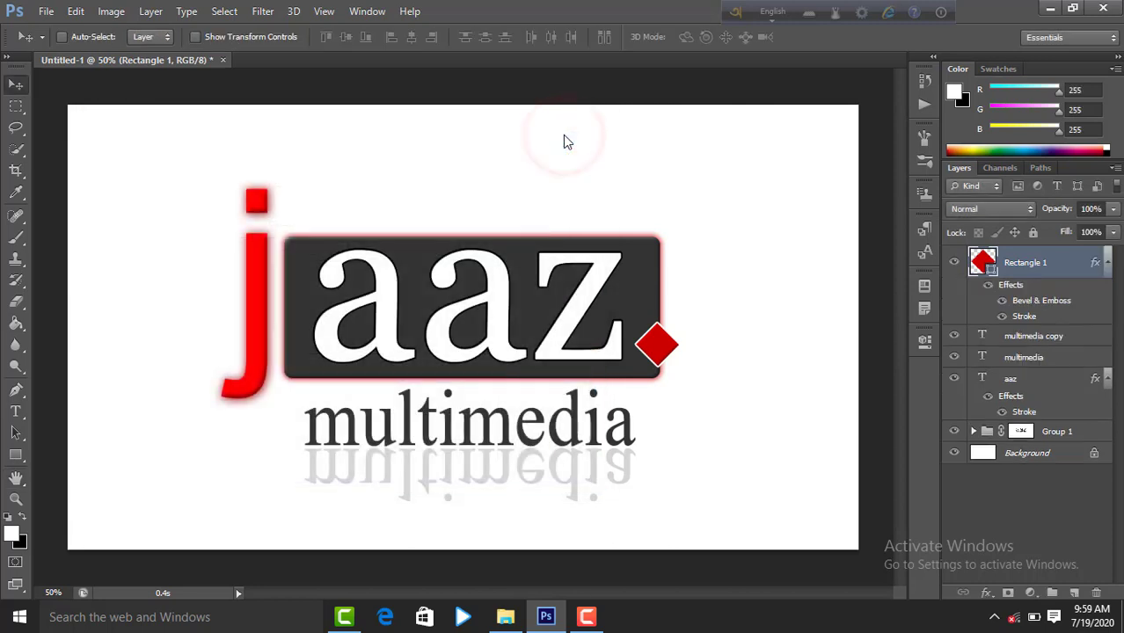
Group all logo layers from Rectangle 1 to Group 1 into a new group
left_click(1110, 262)
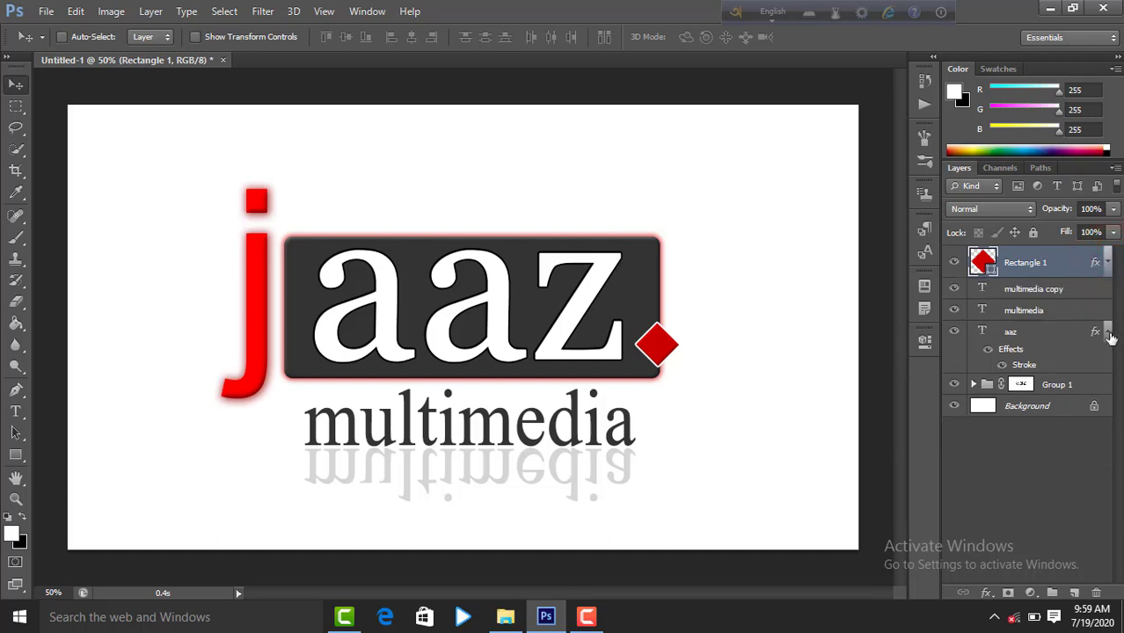
left_click(1110, 333)
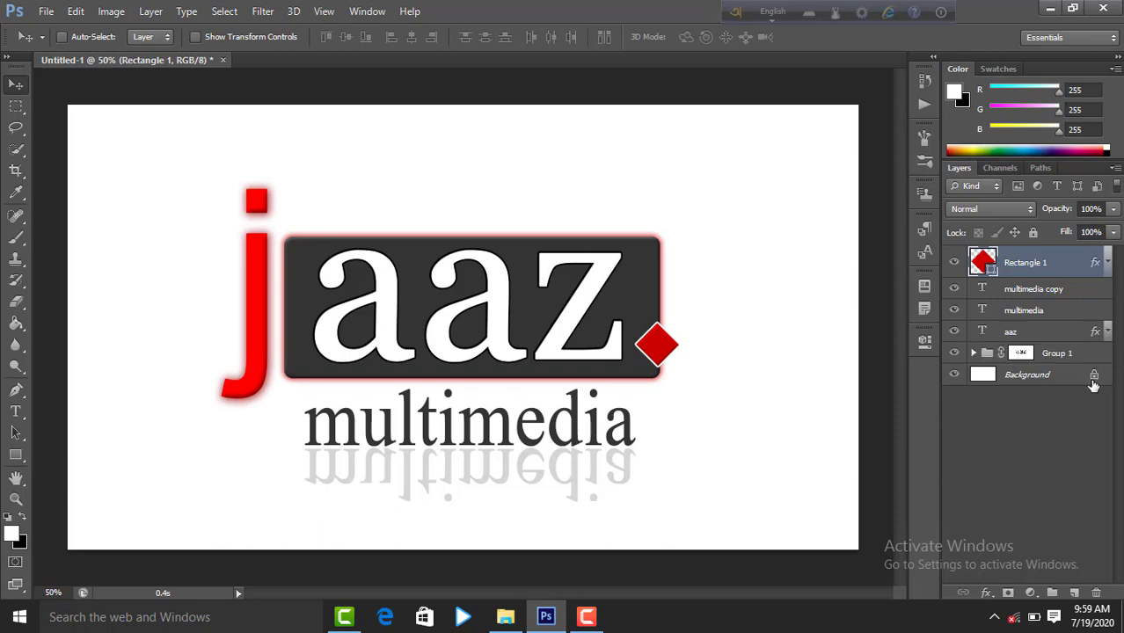
key("shift")
left_click(1080, 354, "shift")
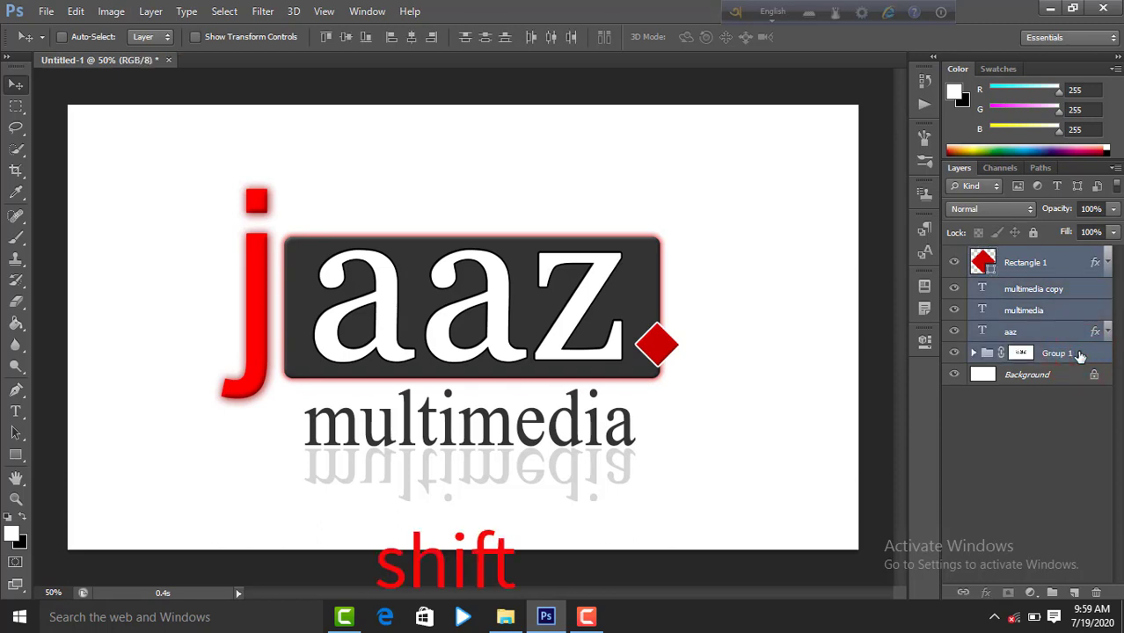
key("ctrl+g")
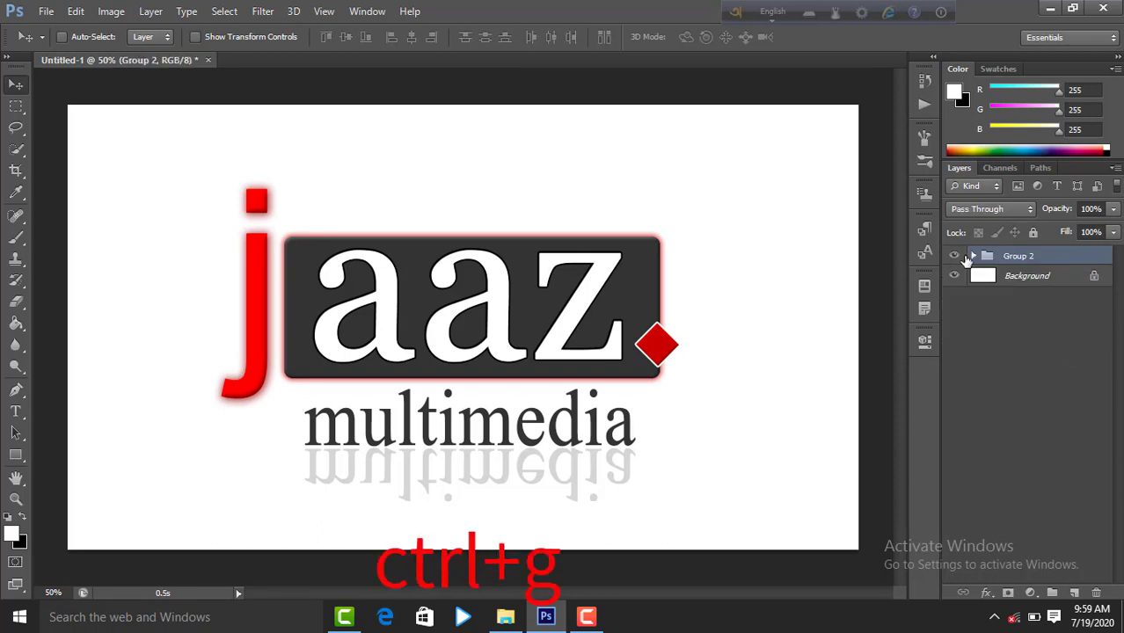
left_click(953, 256)
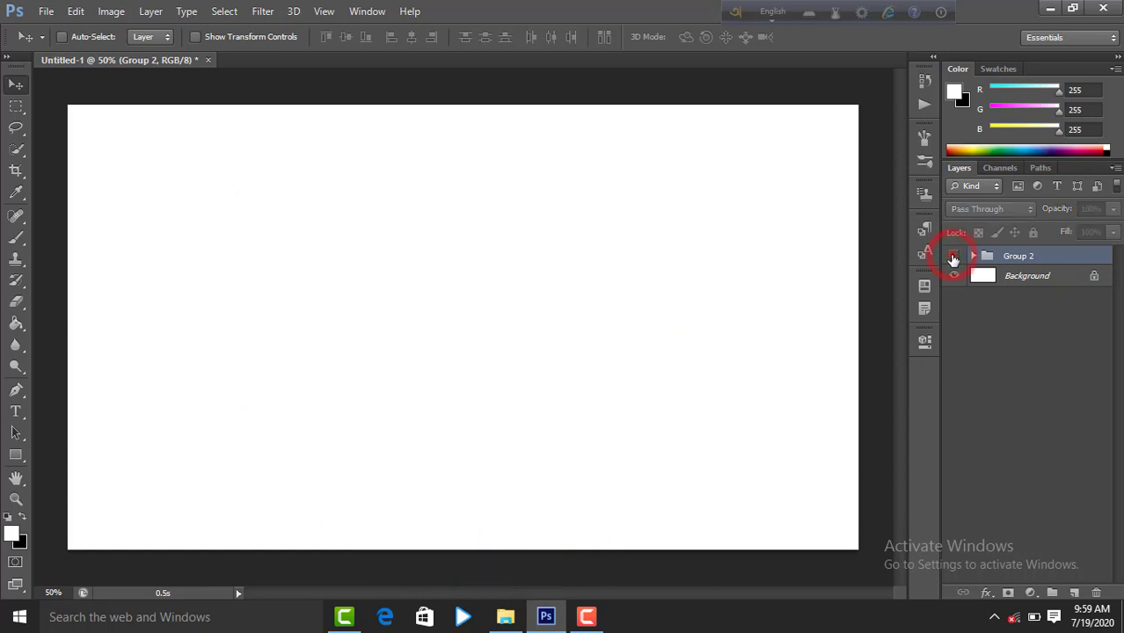
left_click(954, 256)
Scale the logo group to about 117.7% and shift it slightly right
key("ctrl+t")
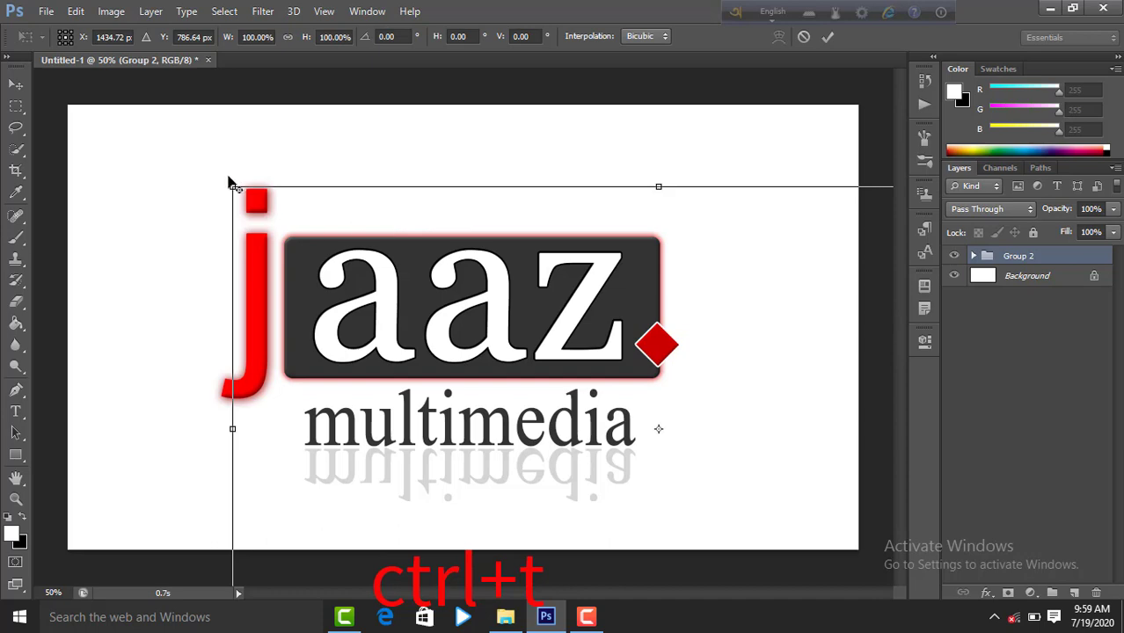
left_click_drag(230, 185, 141, 139)
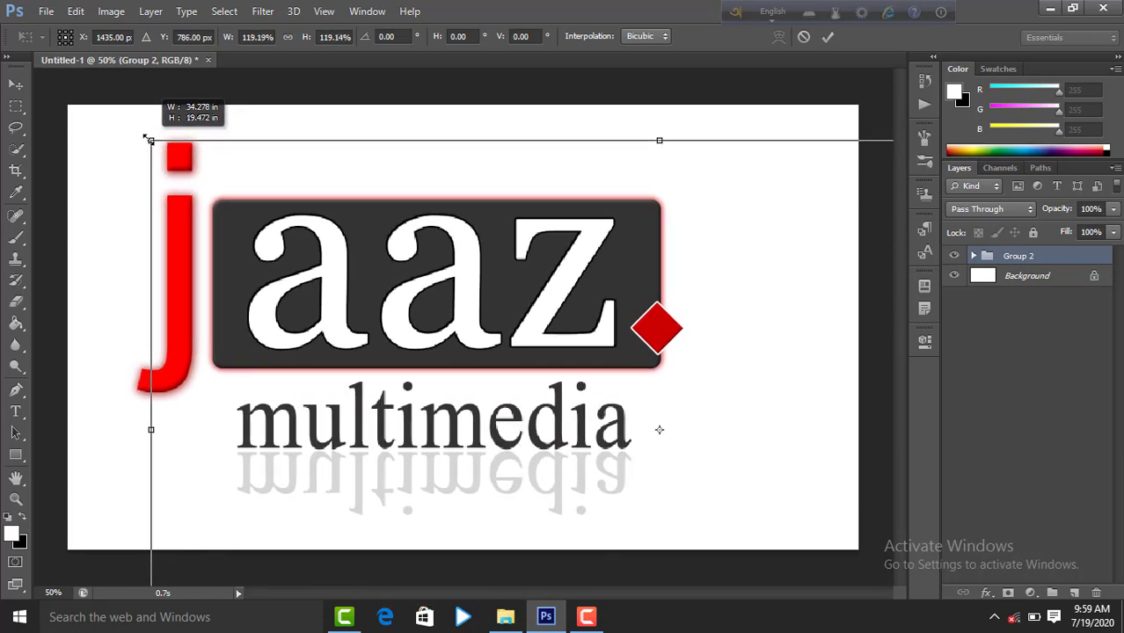
left_click_drag(143, 138, 156, 143)
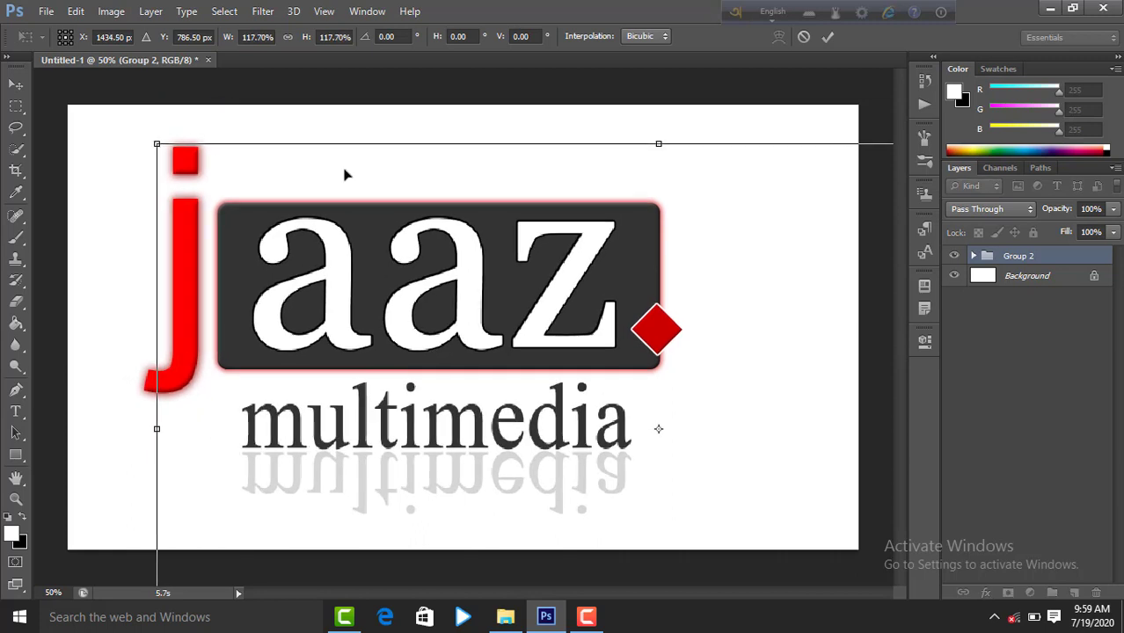
mouse_move(466, 179)
left_mouse_down()
mouse_move(513, 185)
mouse_move(507, 172)
left_mouse_up()
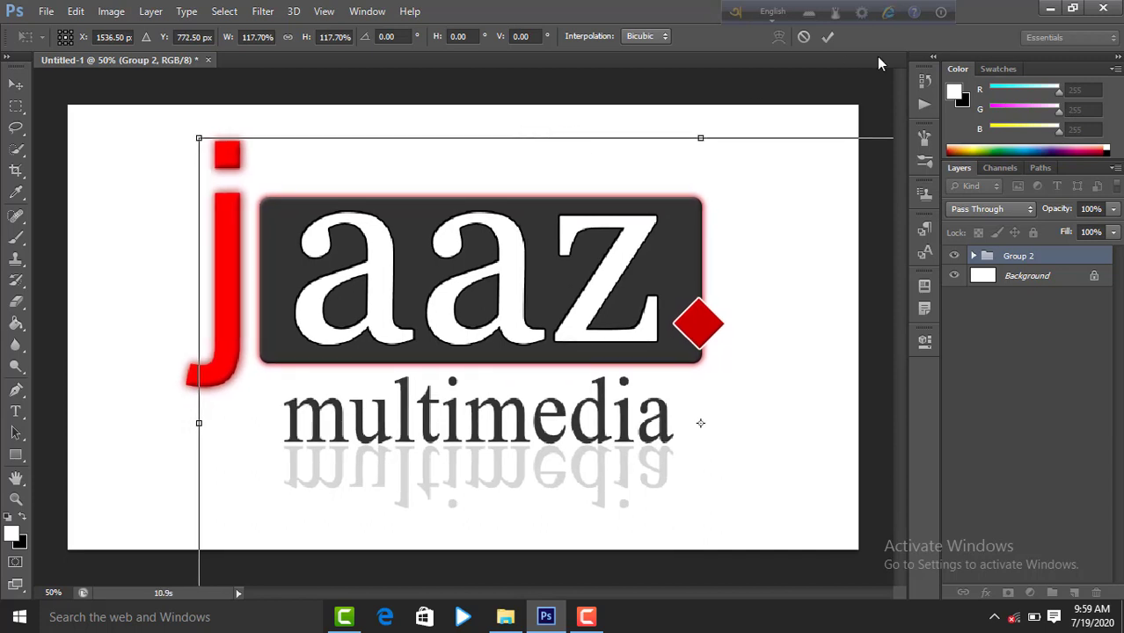
left_click(826, 39)
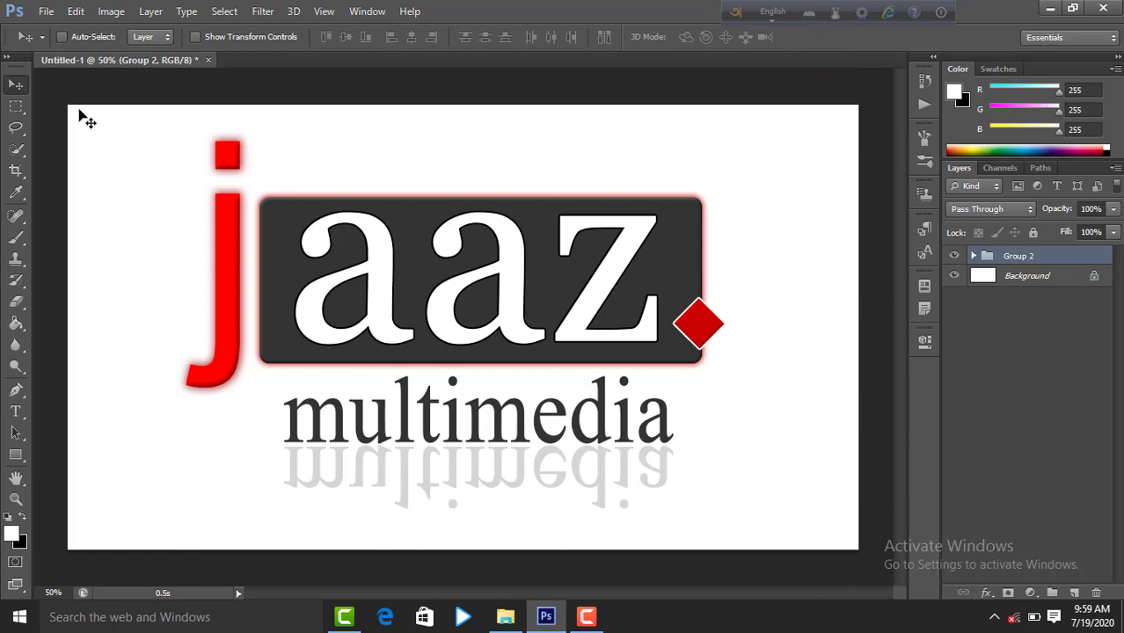
left_click(586, 616)
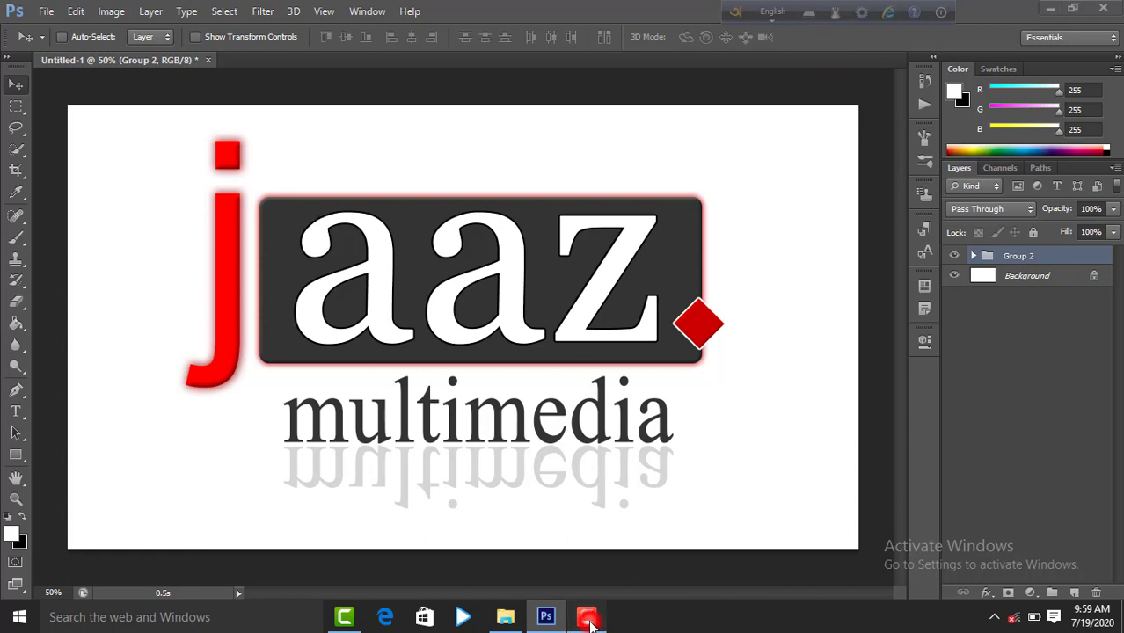